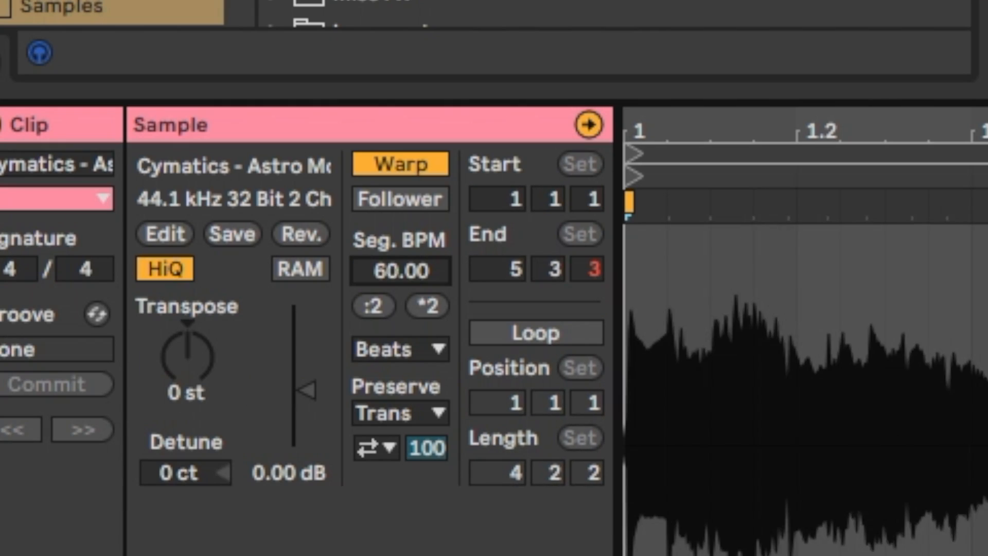
drag(399, 191, 400, 156)
drag(401, 270, 402, 274)
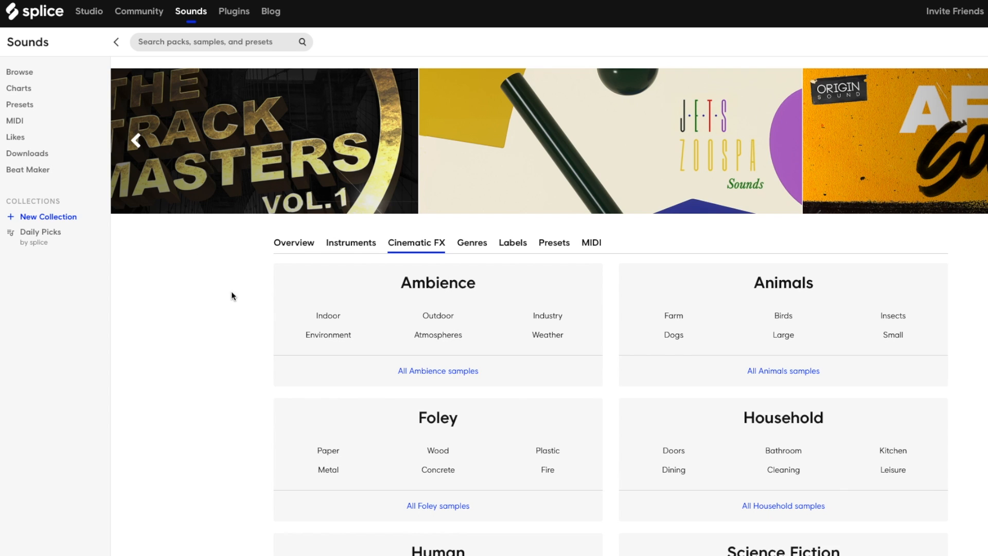
Browse Splice's Cinematic FX categories and the sample list of the KSHMR pack.
scroll(231, 292, down, 2)
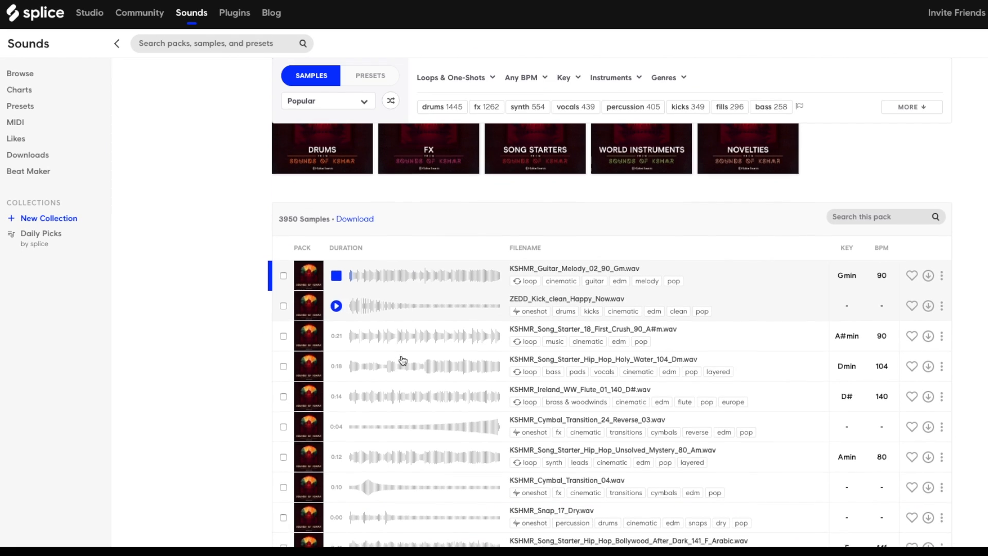
scroll(403, 360, down, 2)
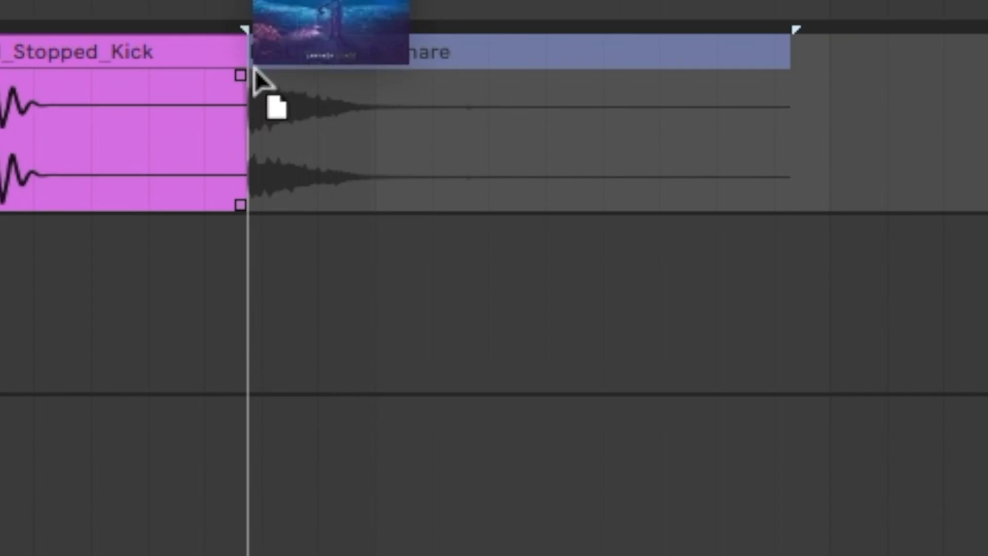
Drop the snare sample into the arrangement right after the Stopped_Kick clip.
drag(260, 88, 366, 276)
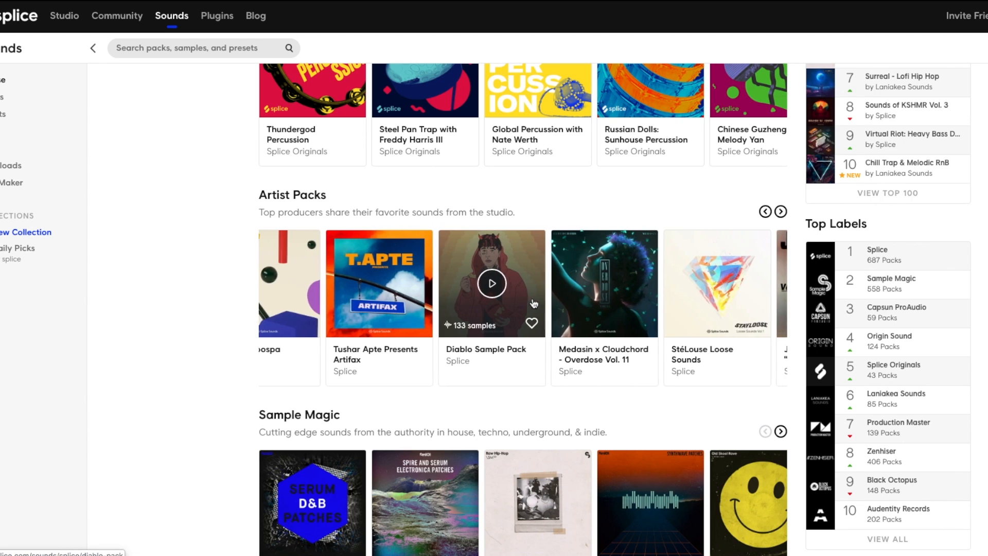
Look through Splice's Artist Packs, community section, plugin offers and sound genres.
scroll(360, 288, right, 5)
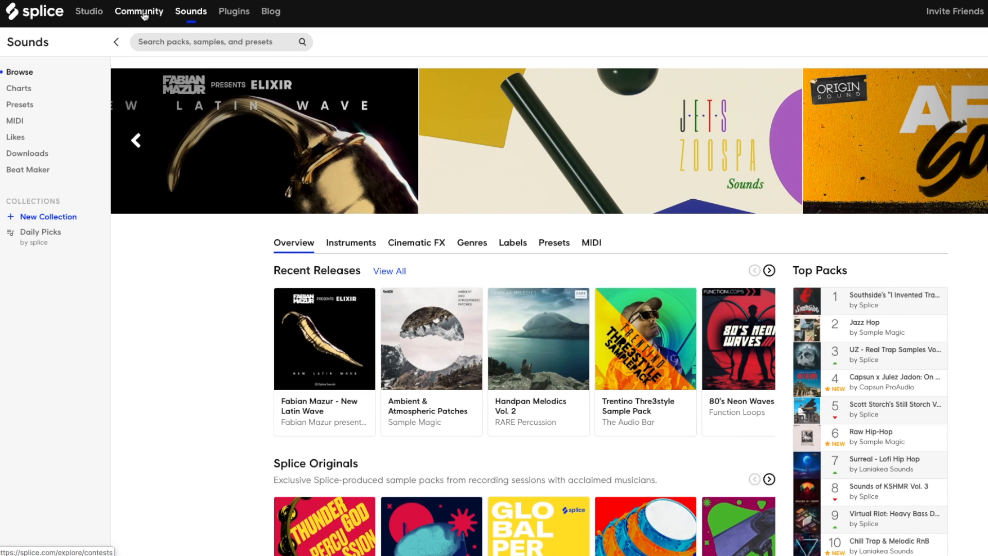
click(143, 12)
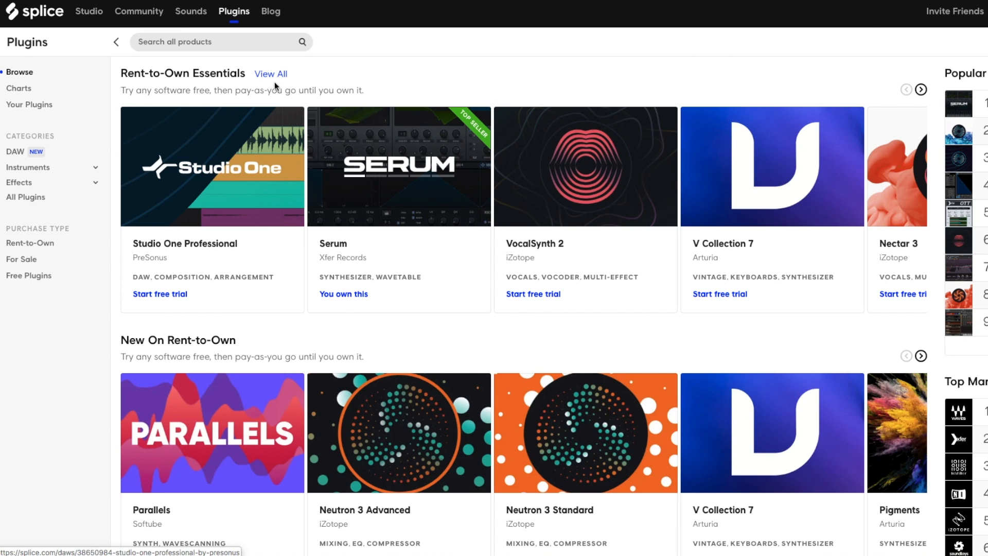
scroll(274, 135, down, 6)
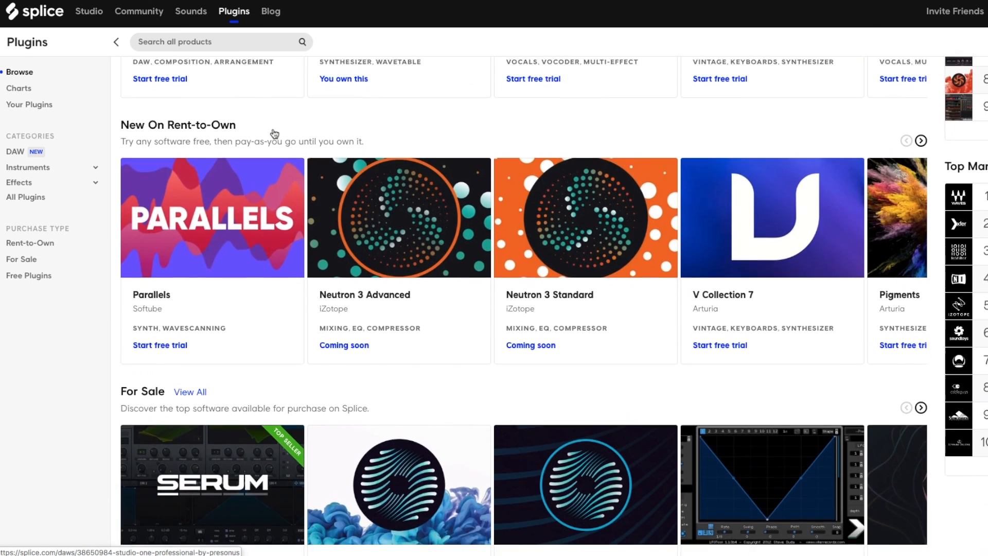
scroll(275, 135, down, 4)
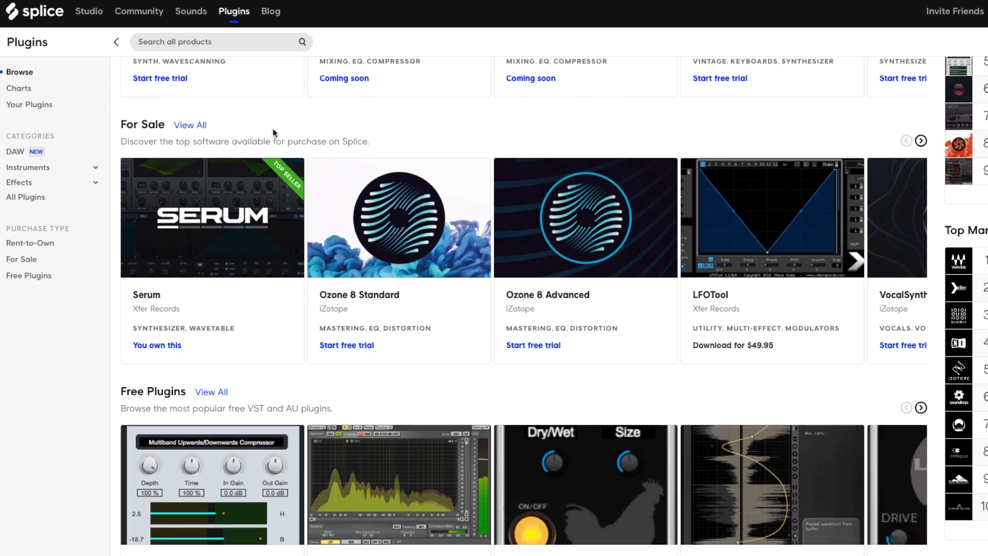
scroll(274, 135, down, 2)
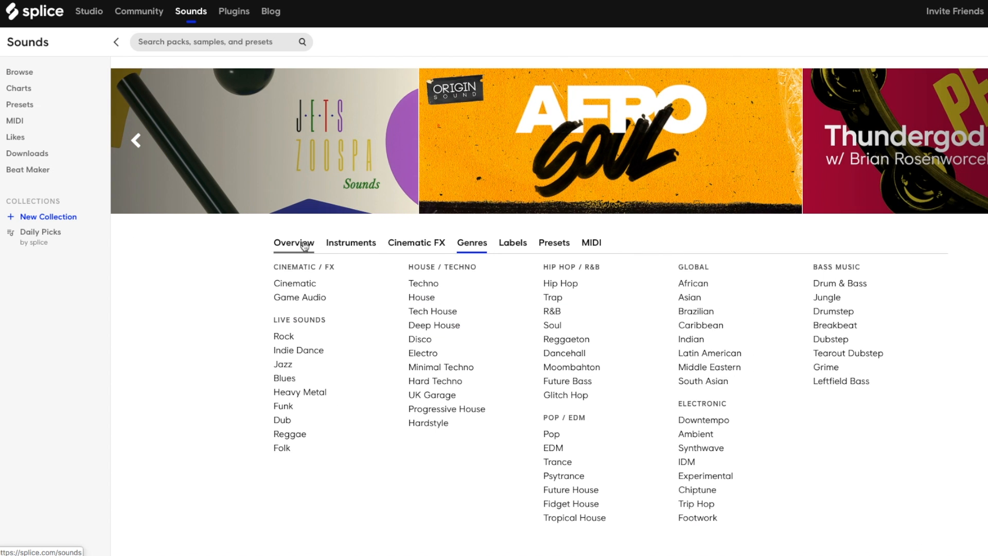
scroll(394, 200, down, 8)
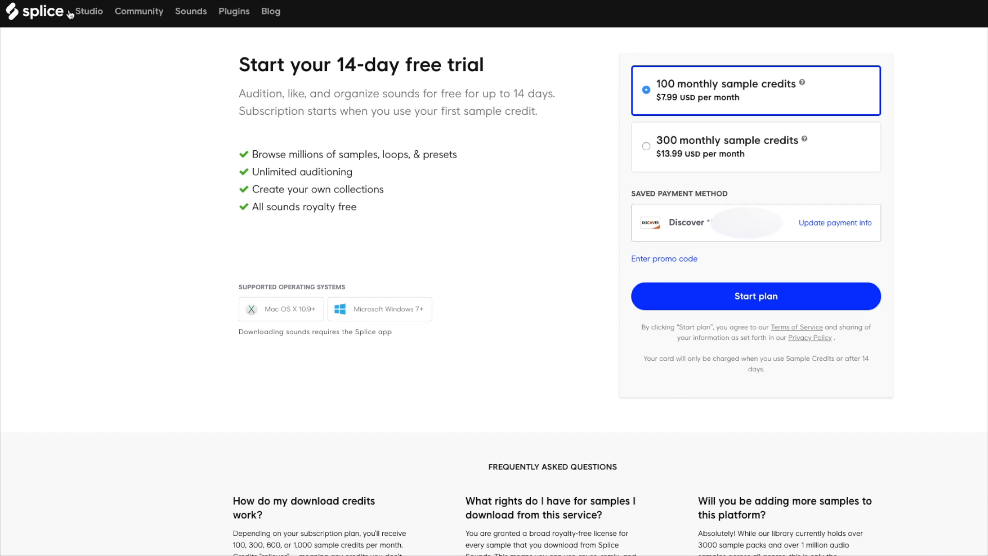
Apply the promo code inspir100 to the 100 monthly sample credits plan and start the plan.
scroll(99, 308, down, 5)
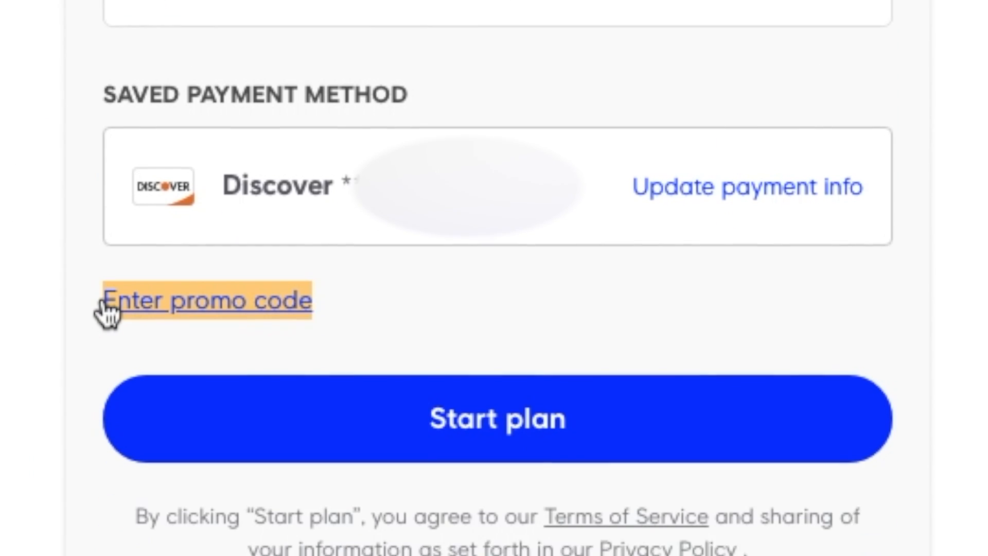
click(265, 263)
click(287, 271)
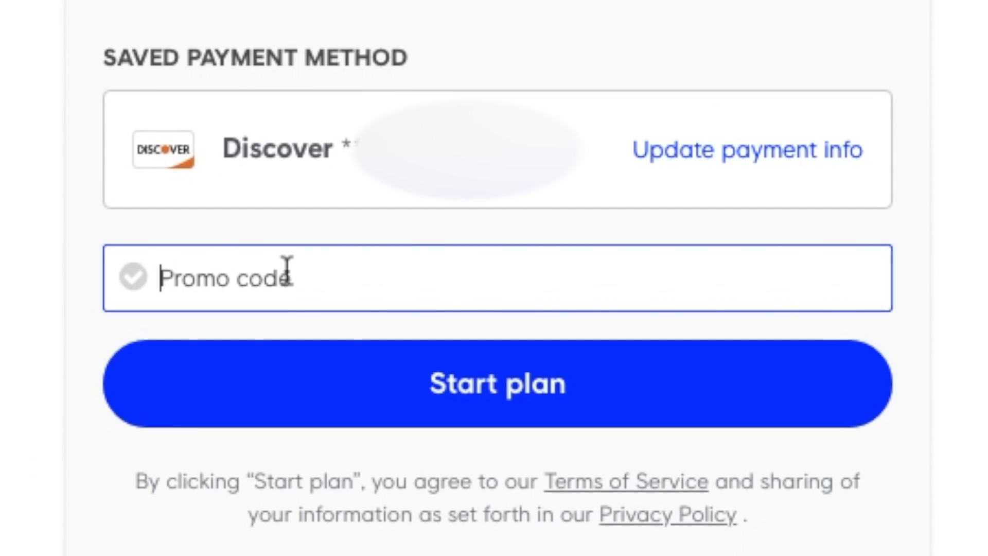
text(inspir100)
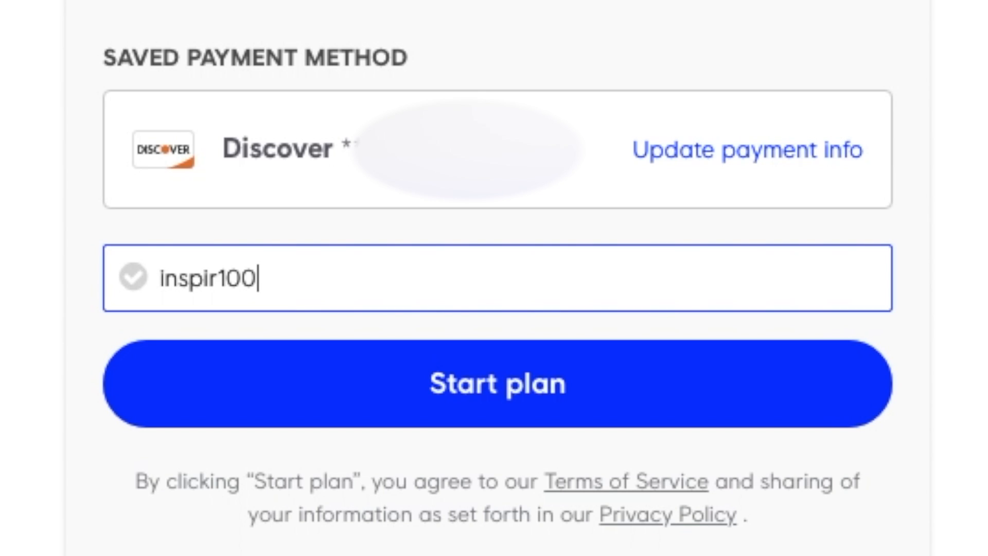
click(90, 344)
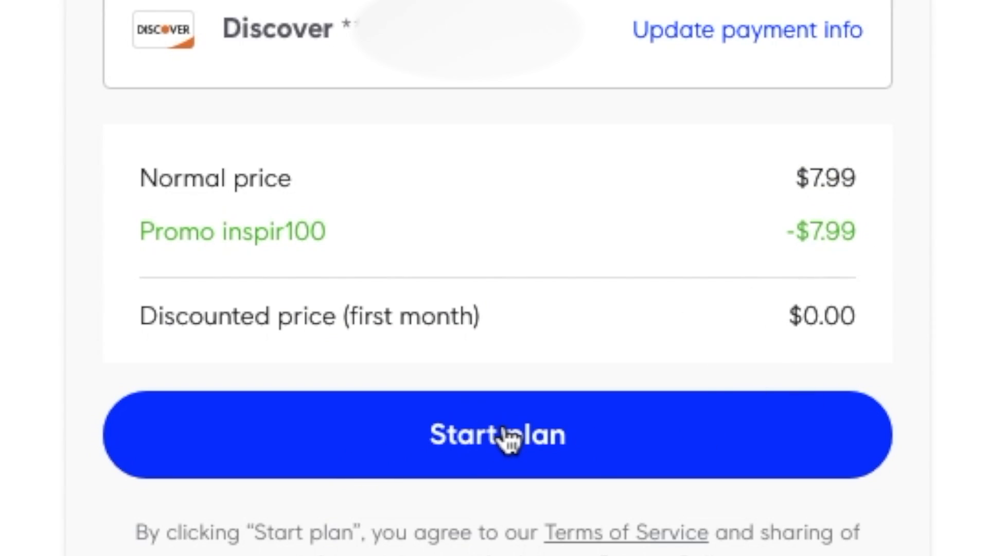
click(440, 437)
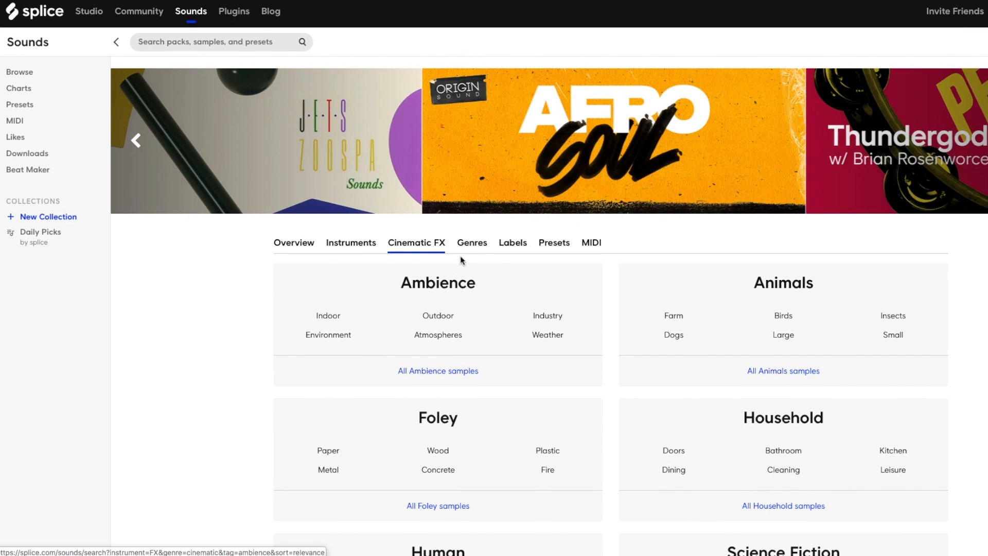
Browse Splice's sound genres and open its presets listing.
click(472, 242)
scroll(246, 272, down, 2)
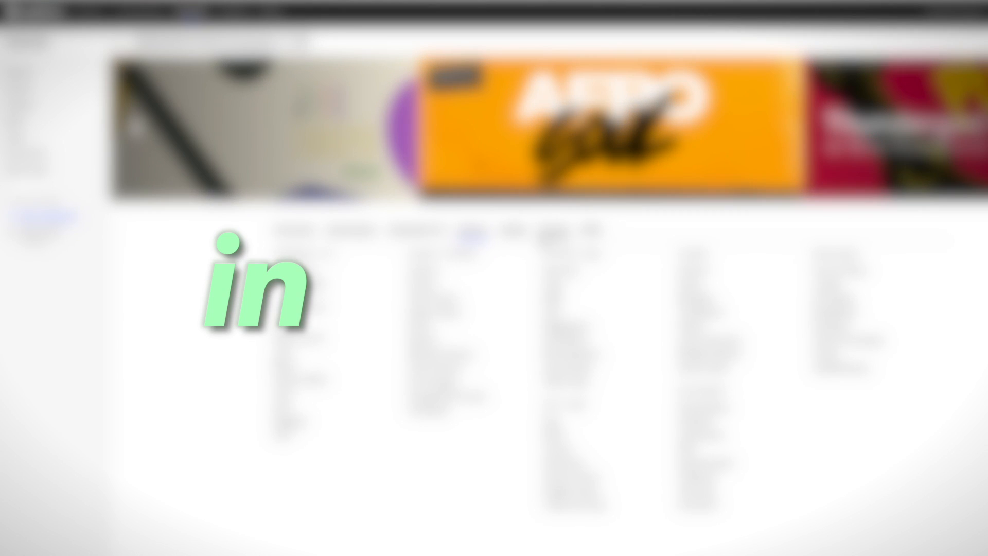
click(552, 232)
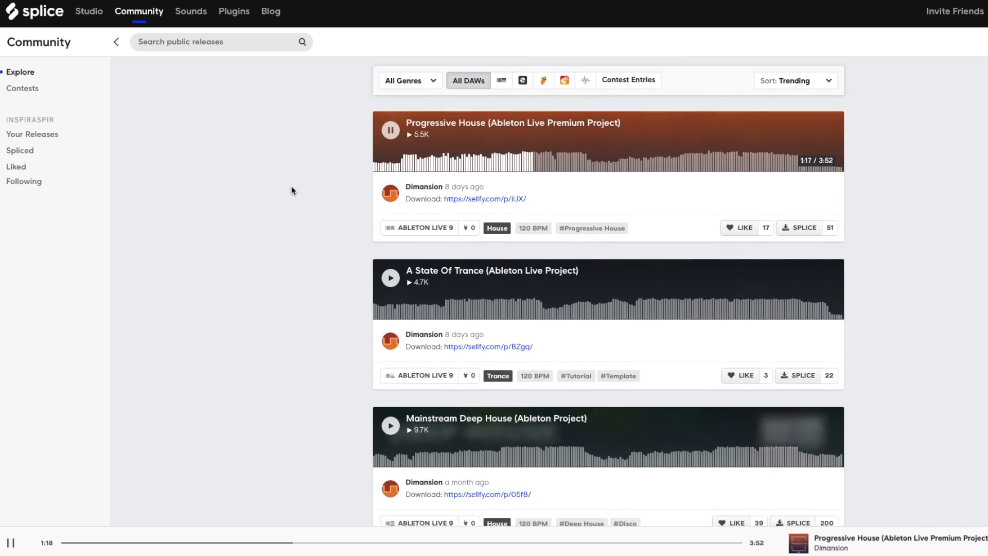
Look through the trending community releases and play one of them.
scroll(291, 186, down, 2)
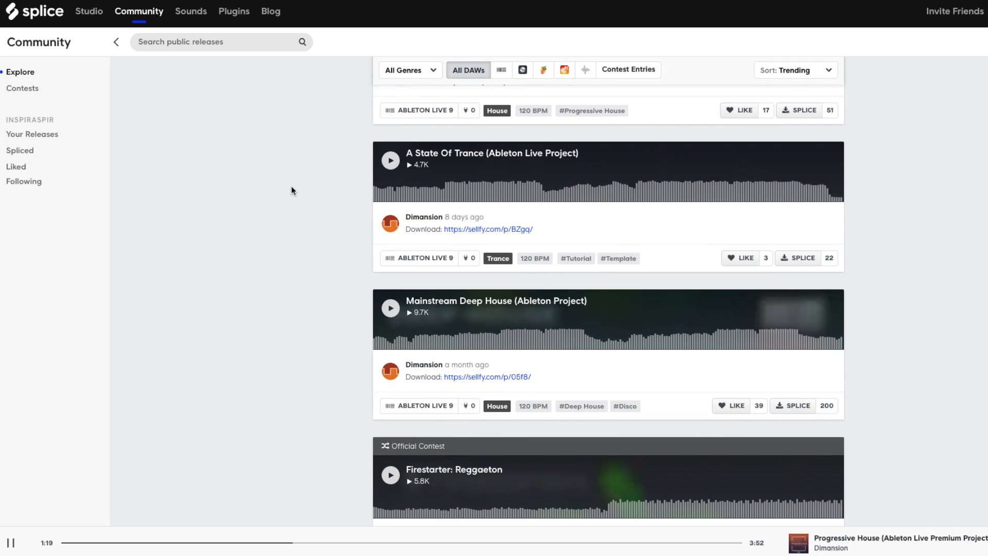
scroll(291, 190, down, 1)
click(391, 242)
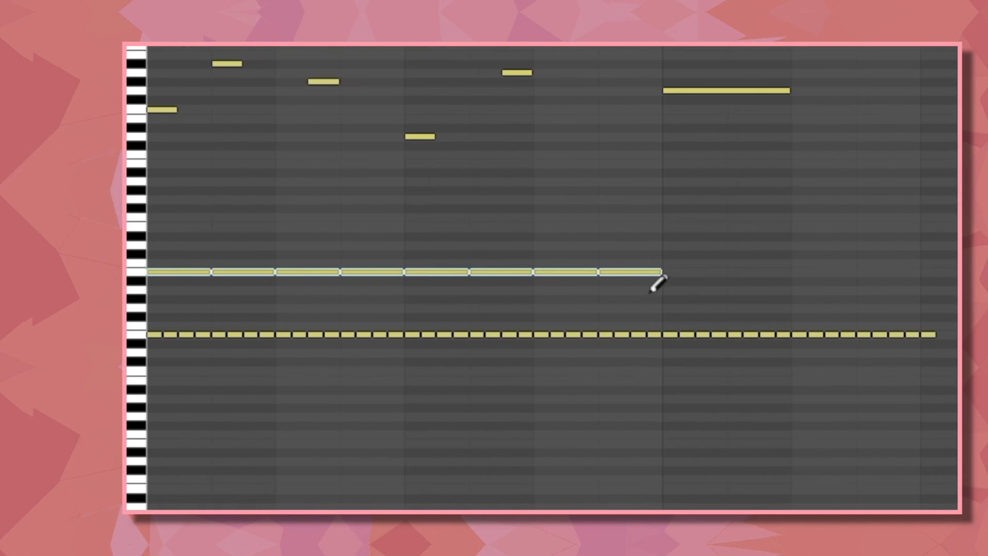
Extend the row of eighth notes in the MIDI clip and lengthen the fade-in on the Astro Mojave Melody Loop clip.
drag(655, 280, 772, 267)
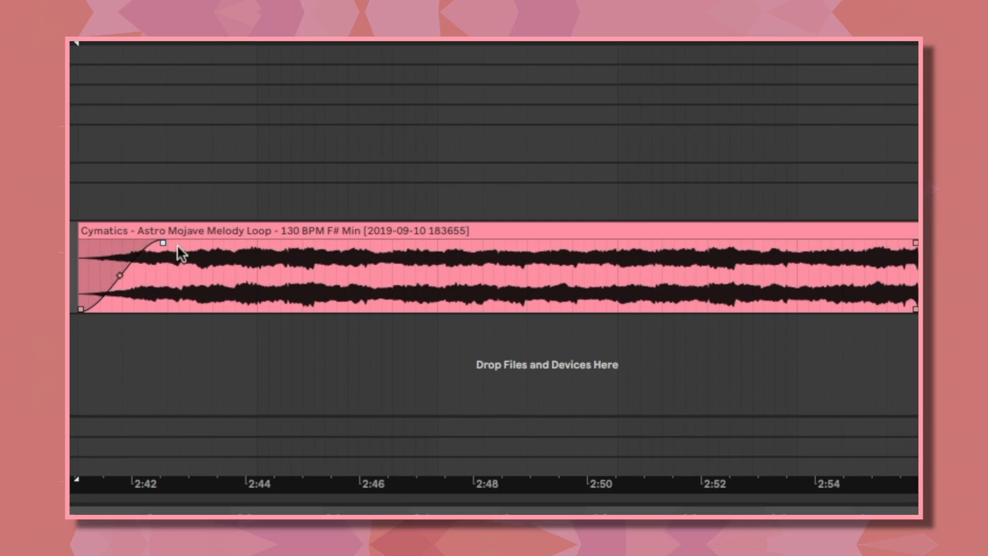
drag(178, 246, 476, 238)
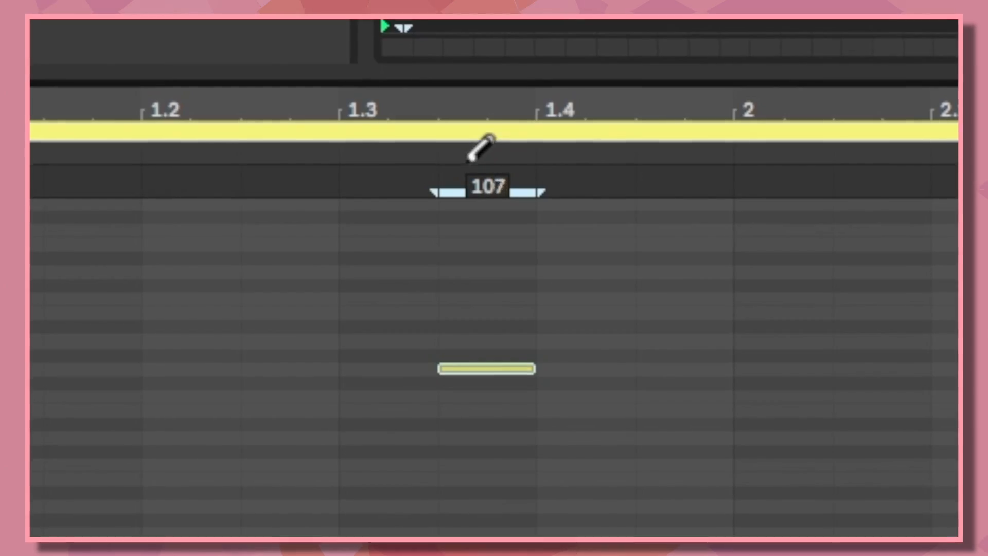
Adjust the velocity of the single note between beats 1.3 and 1.4.
mouse_move(478, 147)
mouse_down()
mouse_move(485, 99)
mouse_move(489, 166)
mouse_up()
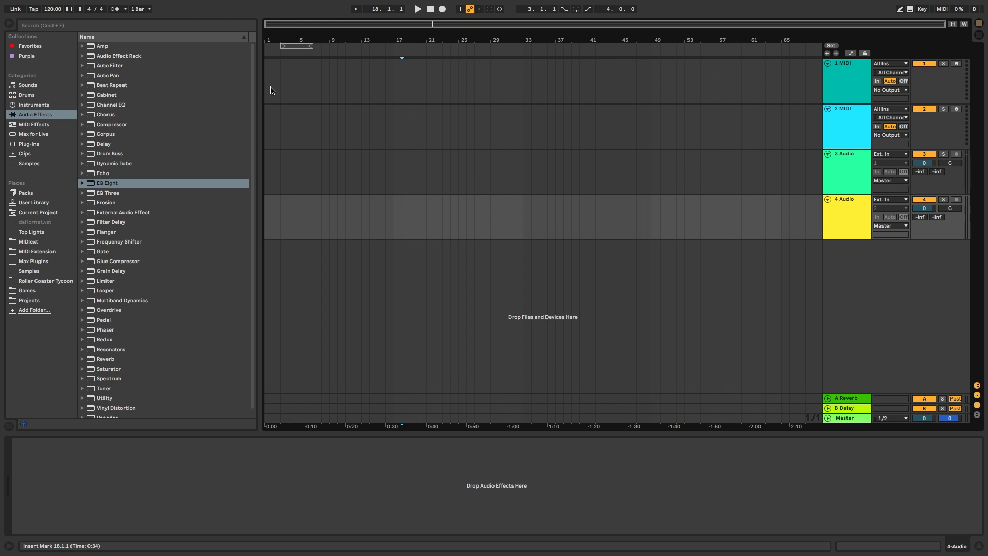
key(super+shift+t)
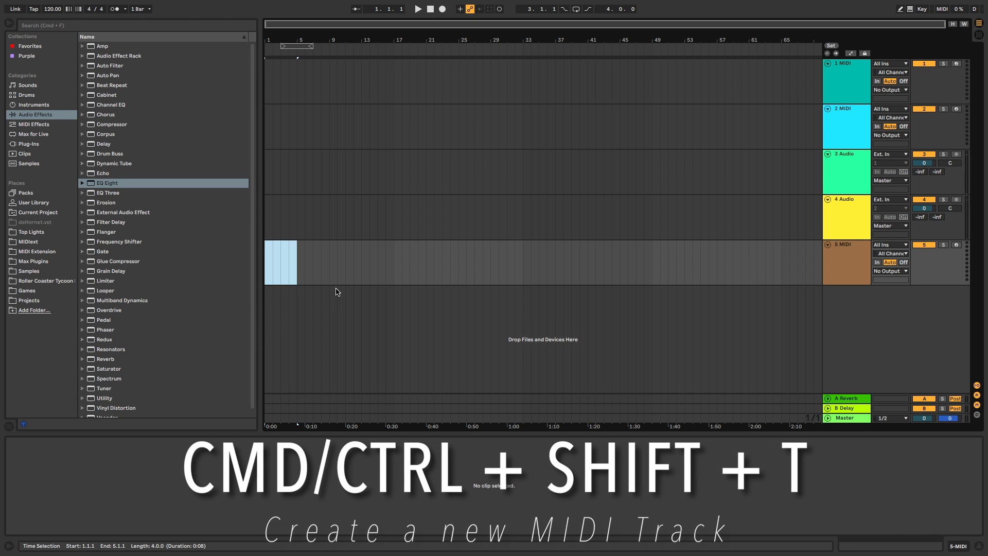
click(835, 258)
key(Delete)
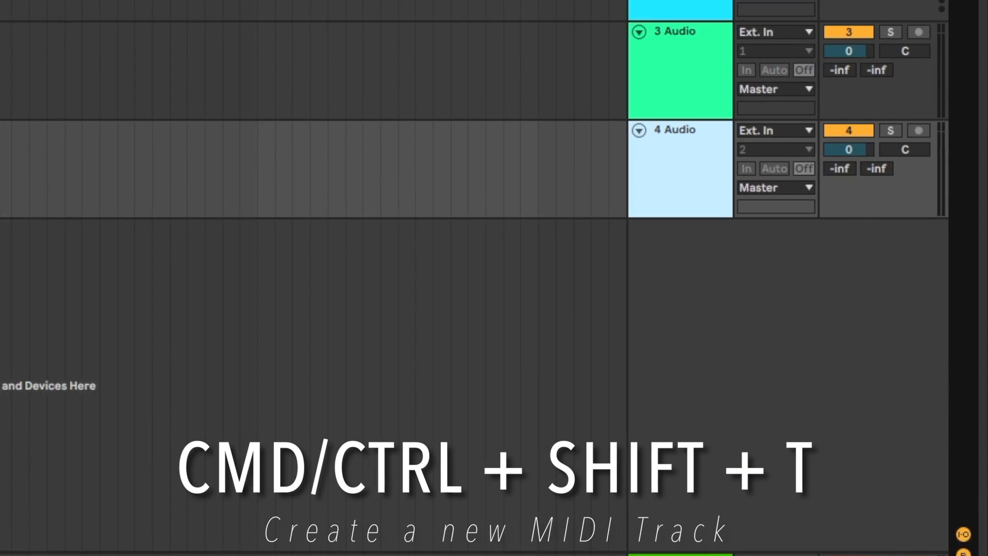
Add a MIDI track below 4 Audio and create empty clips on it spanning bars 17 to 21, 6 to 9 and 1 to 5.
key(super+shift+t)
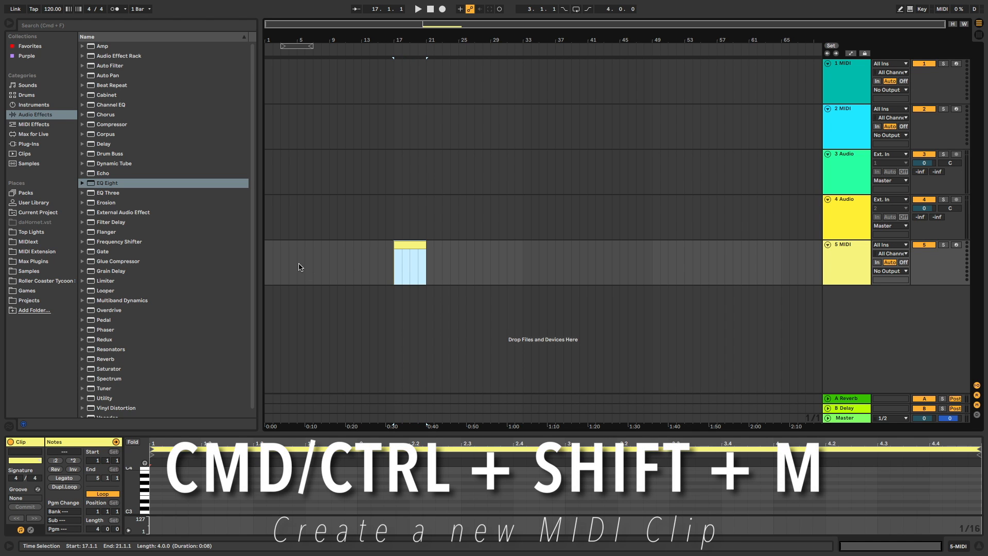
key(super+shift+m)
drag(305, 265, 329, 267)
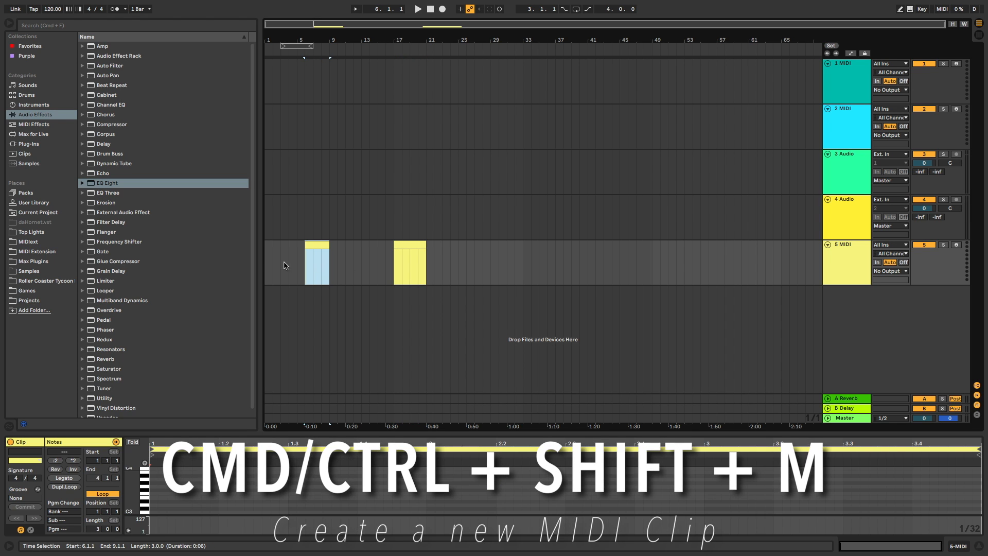
key(super+shift+m)
drag(266, 264, 296, 262)
key(super+shift+m)
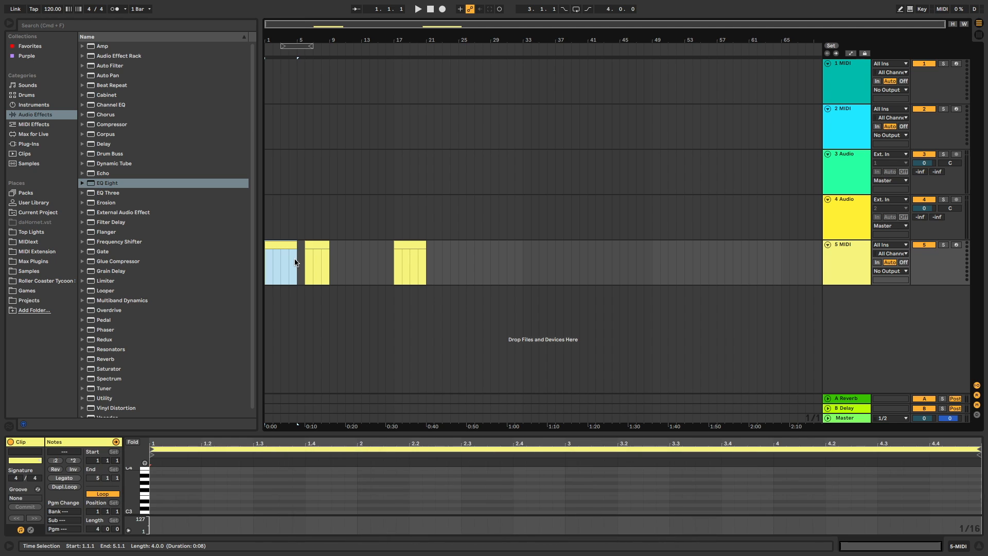
Switch to the pencil tool and enlarge the note editor of the first clip to almost the full window height.
click(381, 488)
key(b)
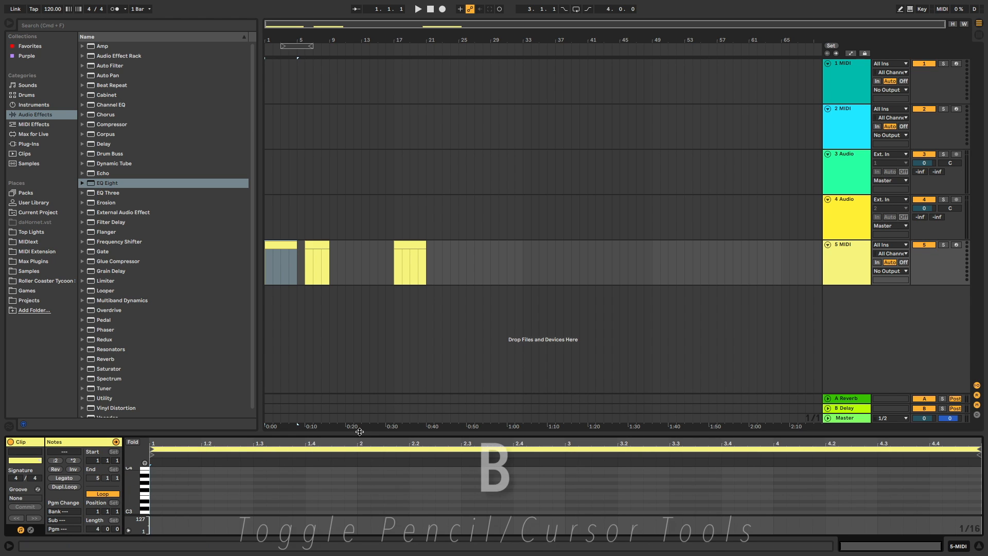
mouse_move(360, 433)
mouse_down()
mouse_move(360, 63)
mouse_move(361, 72)
mouse_up()
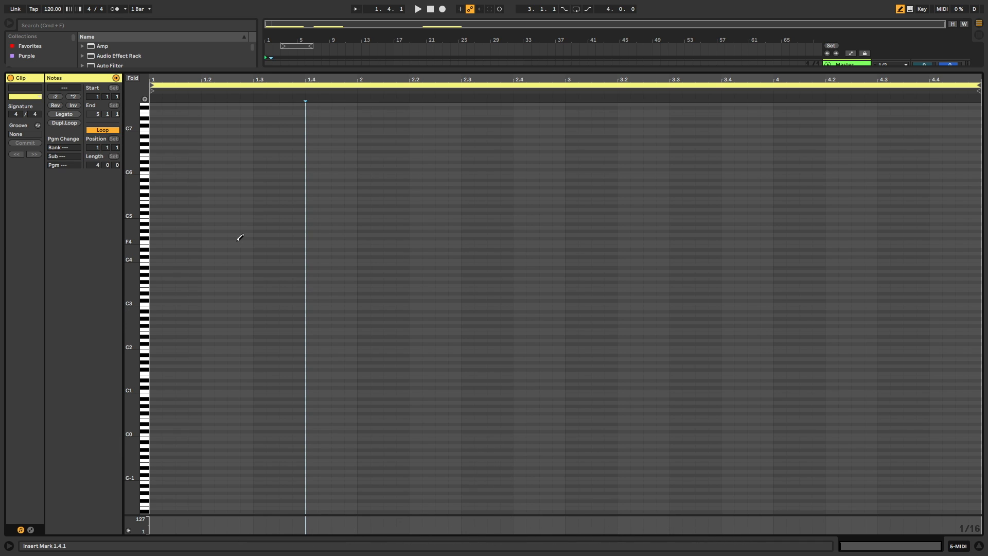
Draw scattered sixteenth notes at different pitches across bar 1 and a quarter note at the start of bar 2.
click(157, 241)
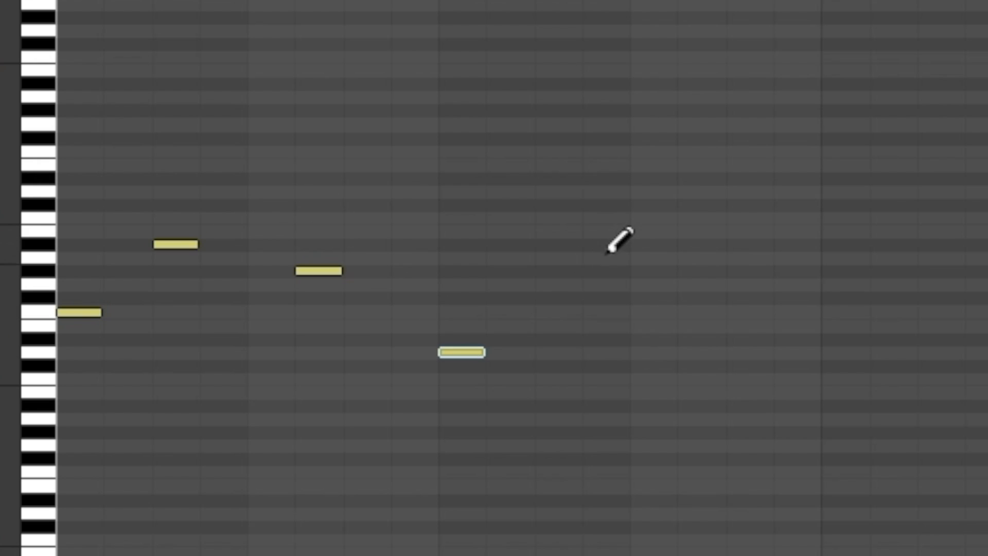
click(736, 201)
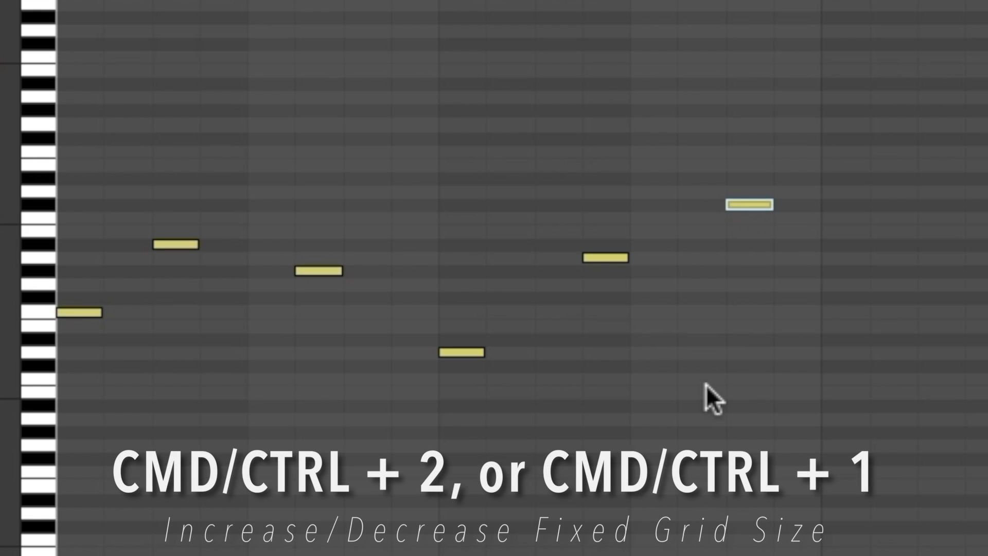
click(875, 284)
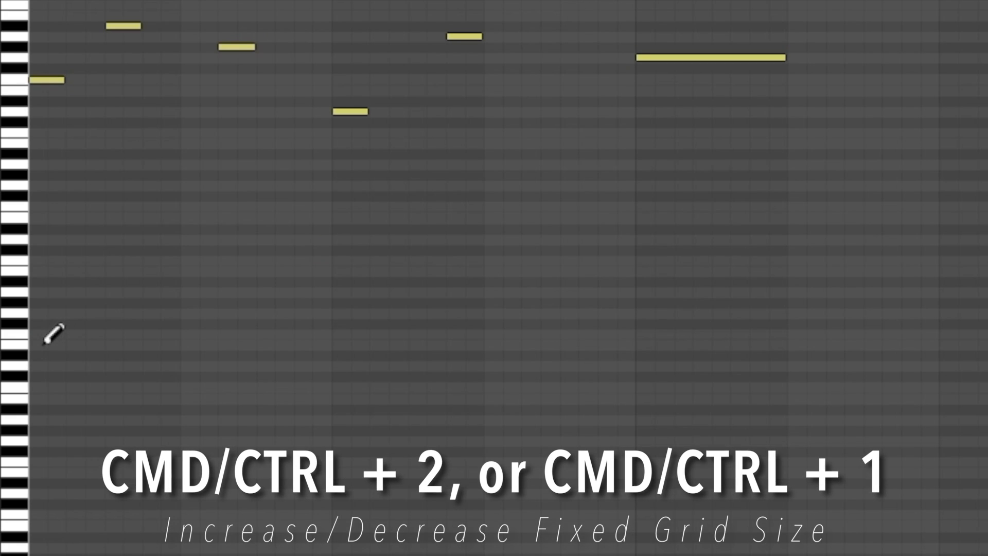
Draw a continuous row of thirty-second notes below the melody and a row of eighth notes between the two.
mouse_move(41, 345)
mouse_down()
mouse_move(288, 343)
mouse_move(609, 322)
mouse_move(866, 328)
mouse_up()
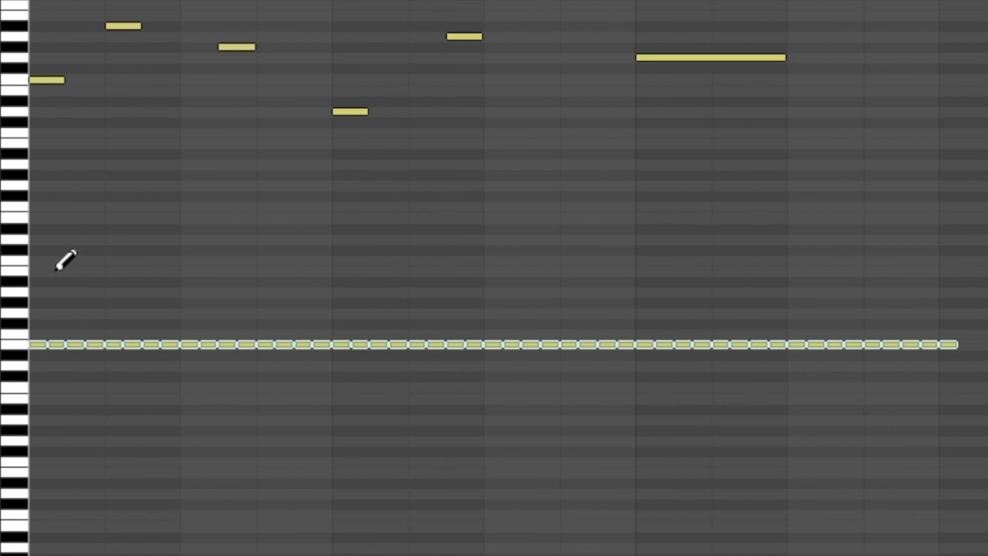
drag(59, 270, 702, 288)
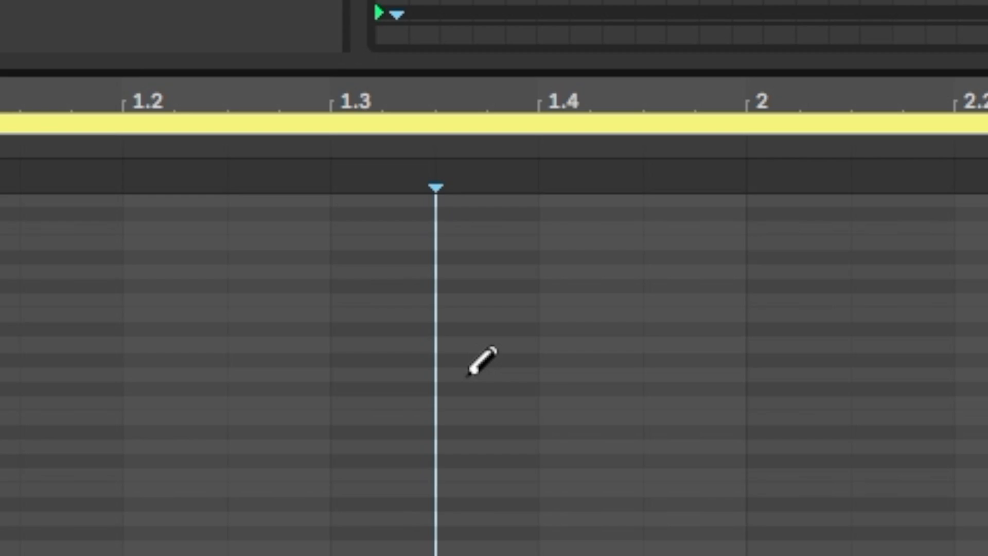
Draw a single eighth note in the second half of beat 1.3 and adjust its velocity.
click(472, 373)
mouse_move(472, 375)
mouse_down()
mouse_move(487, 247)
mouse_move(469, 145)
mouse_move(487, 192)
mouse_move(487, 362)
mouse_move(491, 129)
mouse_move(500, 272)
mouse_move(528, 320)
mouse_up()
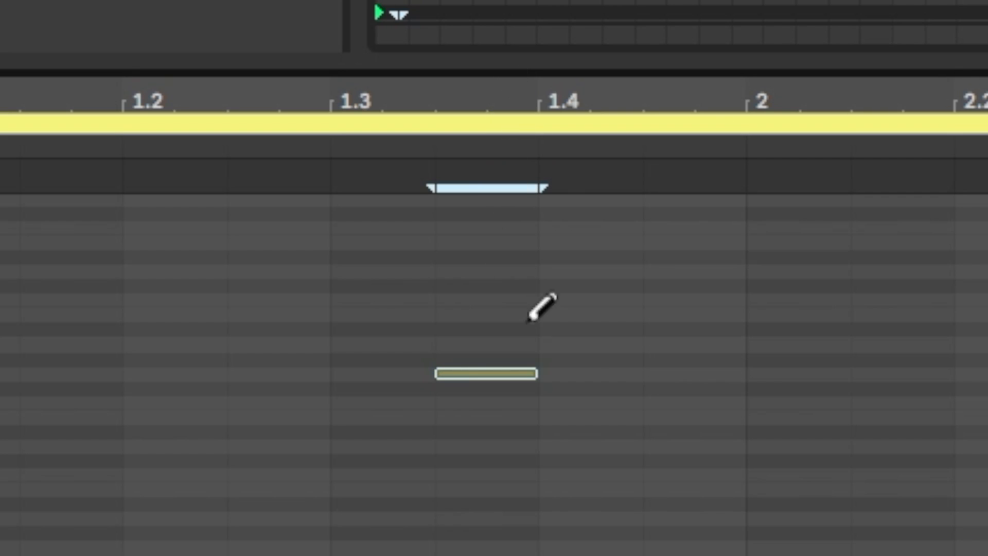
Draw eighth notes in both halves of beat 1.4, giving the first a low velocity and the second, one semitone higher, full velocity.
drag(603, 371, 587, 514)
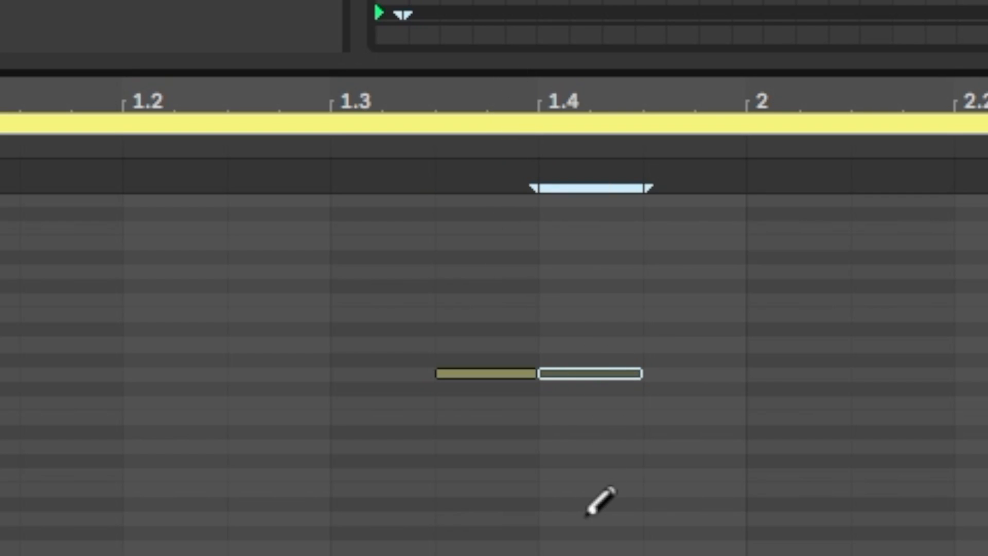
drag(731, 359, 723, 56)
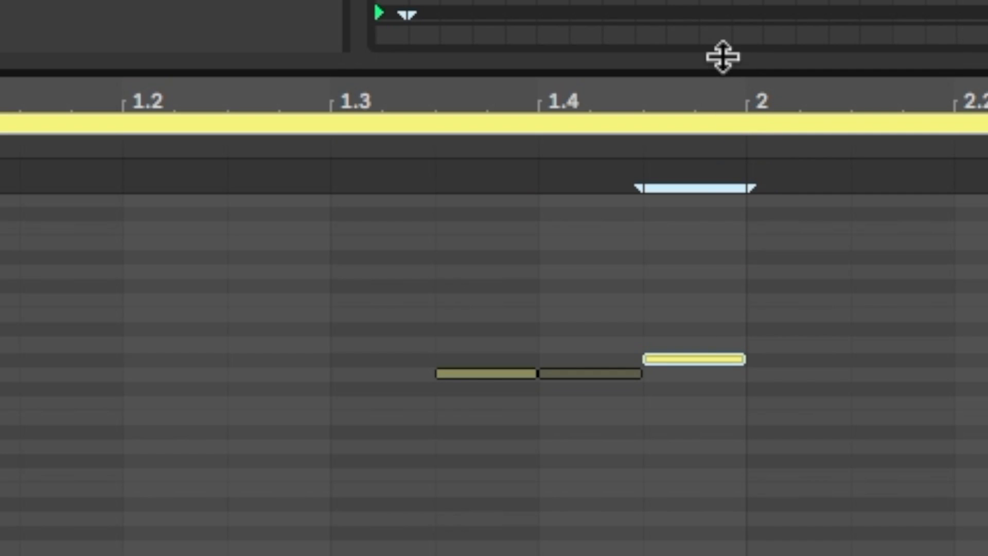
Stretch the single D4 eighth note at both ends so it spans the whole of bar 1.
click(572, 378)
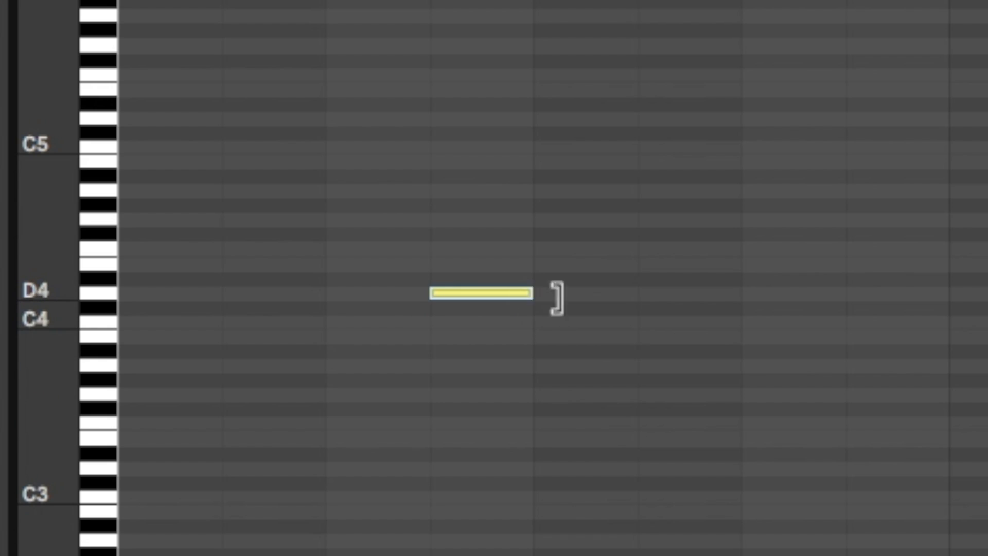
drag(554, 298, 986, 243)
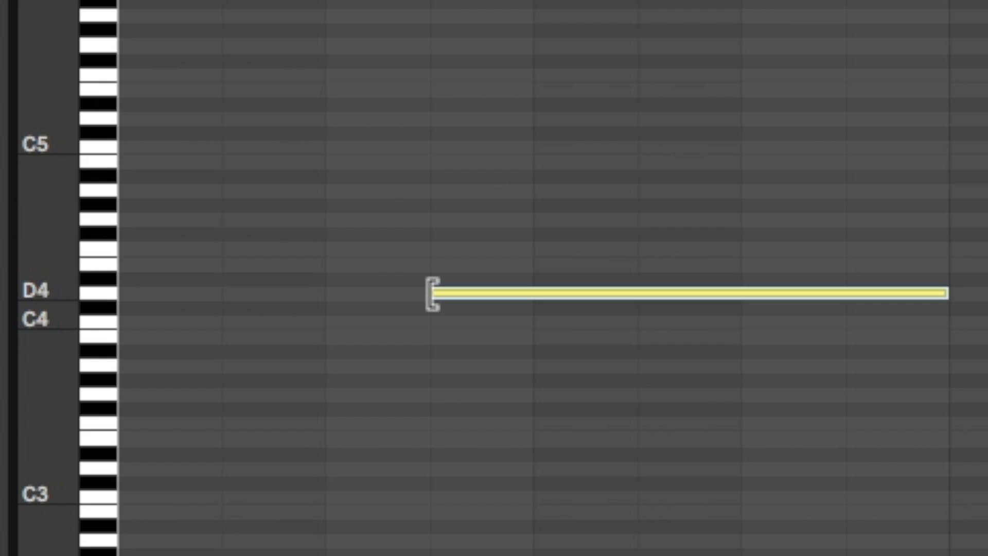
drag(432, 293, 88, 290)
scroll(523, 307, down, 1)
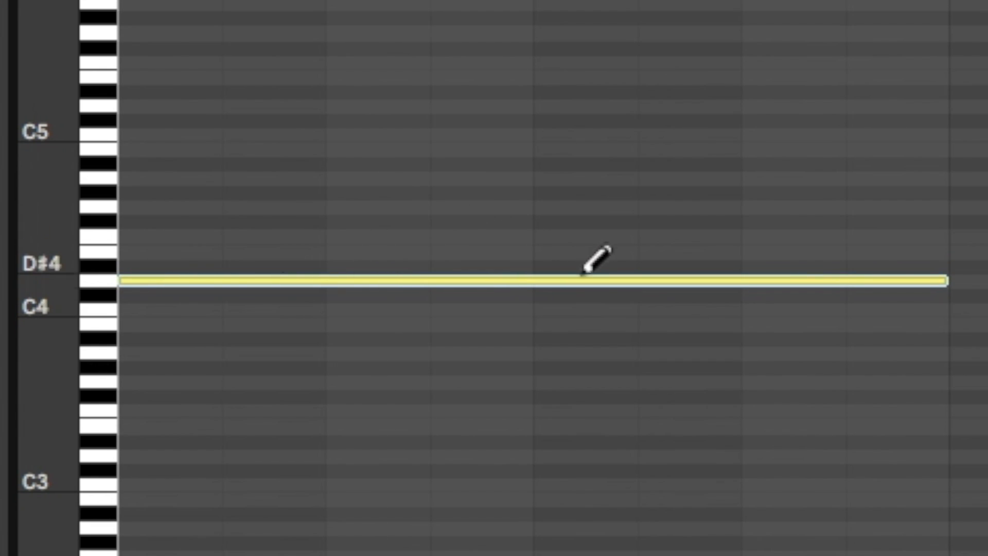
Erase the long D4 note completely with the pencil tool.
drag(584, 272, 478, 275)
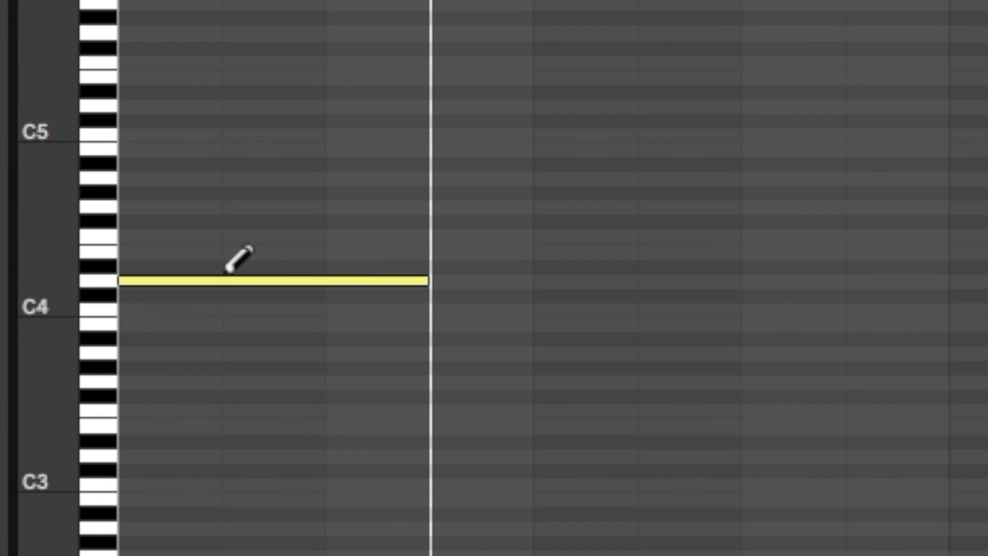
click(175, 276)
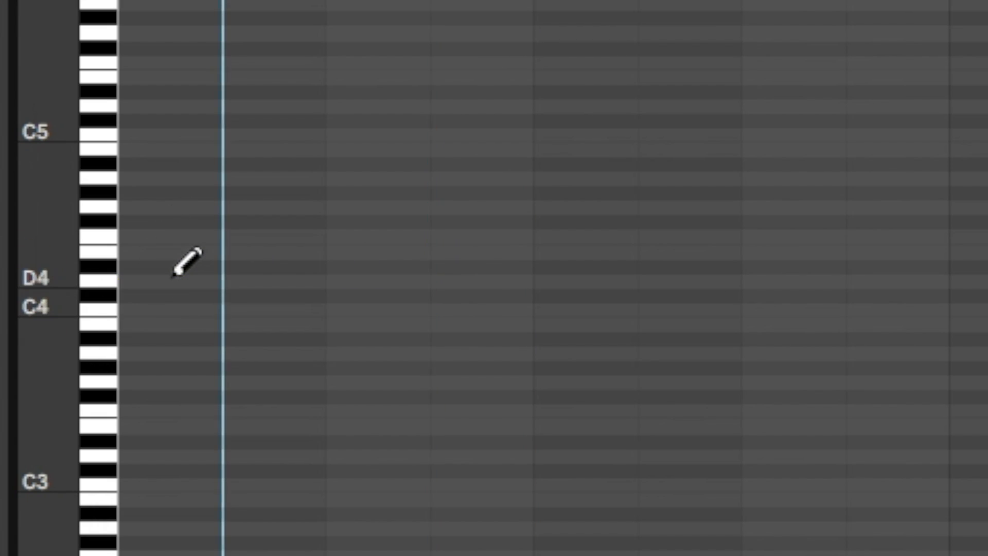
key(b)
key(b)
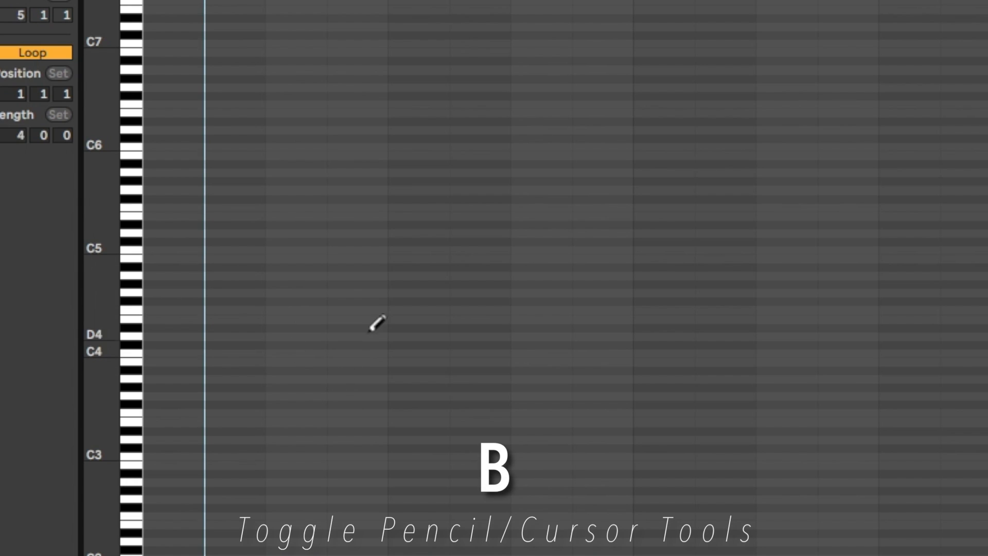
Draw a continuous row of eleven eighth notes on G#3 from the start of the clip with the pencil tool.
mouse_move(369, 329)
mouse_down()
mouse_move(395, 282)
mouse_move(509, 363)
mouse_up()
key(b)
drag(149, 386, 808, 387)
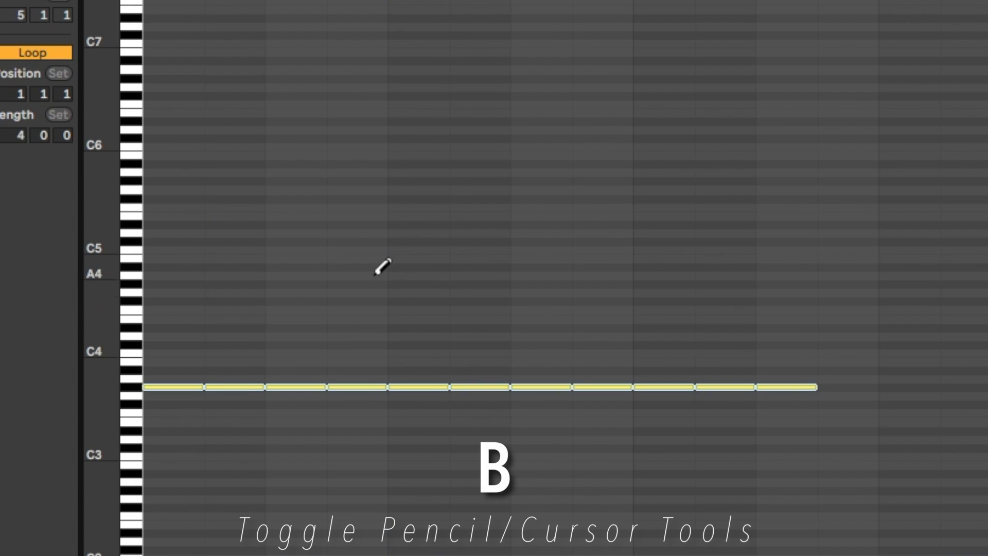
Draw single eighth notes on A4, F#5, G4 and D#6 above the G#3 row.
click(357, 275)
click(603, 198)
click(848, 293)
click(664, 121)
Switch to the cursor tool and move the A4 note up to D5.
key(b)
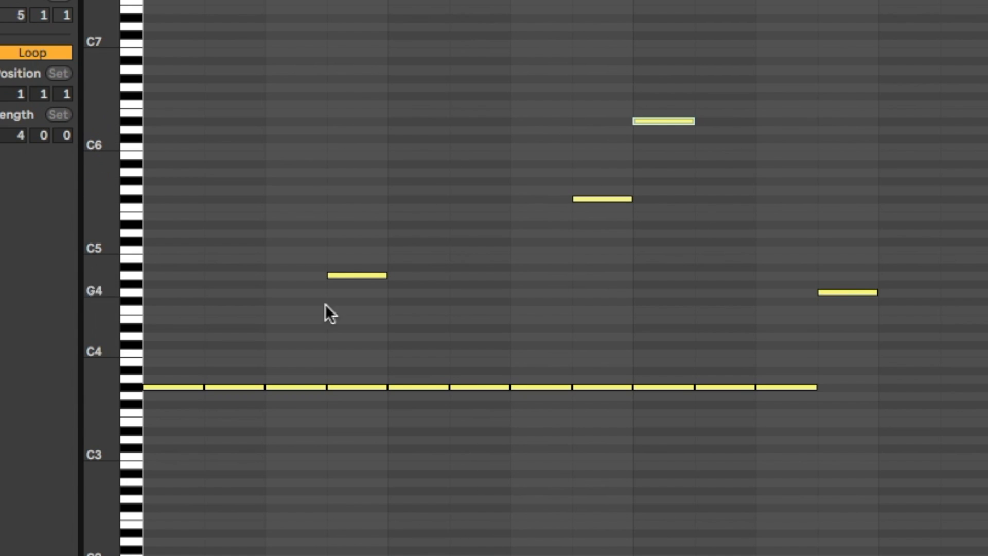
click(499, 273)
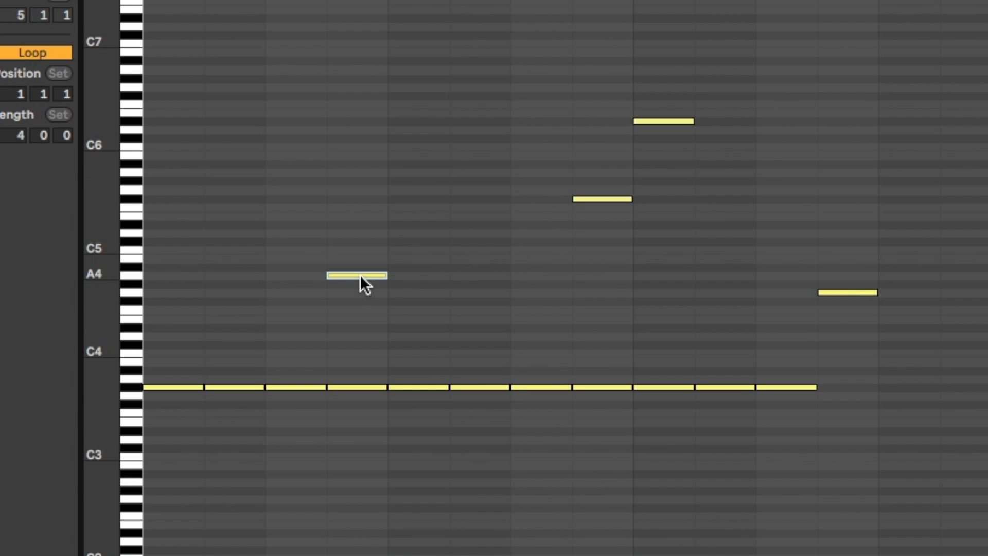
drag(360, 276, 383, 231)
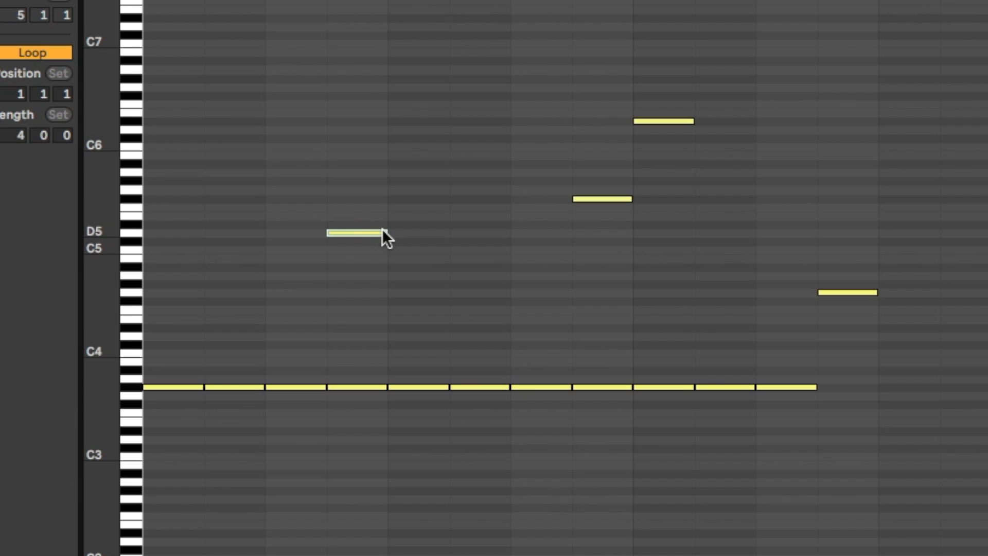
Select all notes and move them together so they start at 1.2.3 with the lowest row on A#2.
click(264, 137)
drag(163, 44, 983, 551)
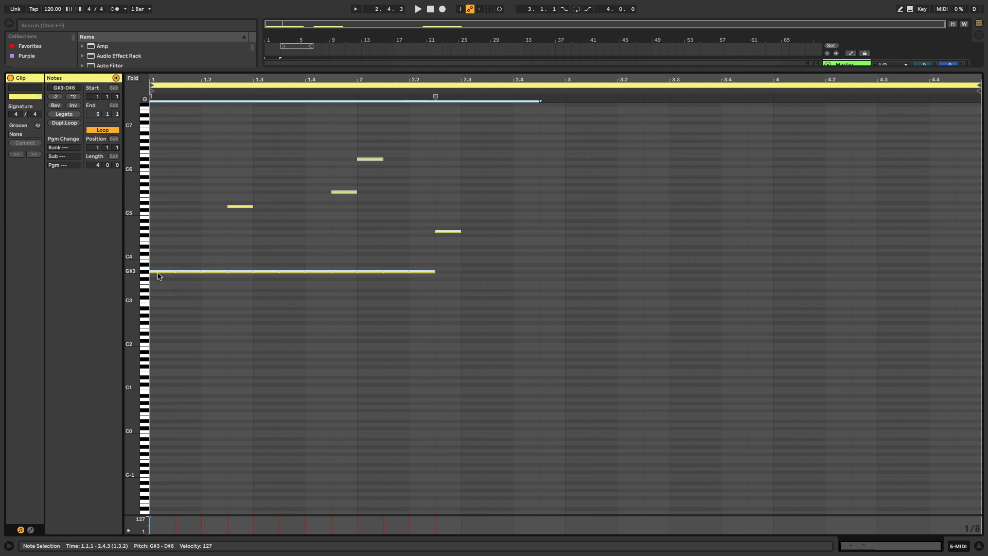
drag(158, 277, 239, 311)
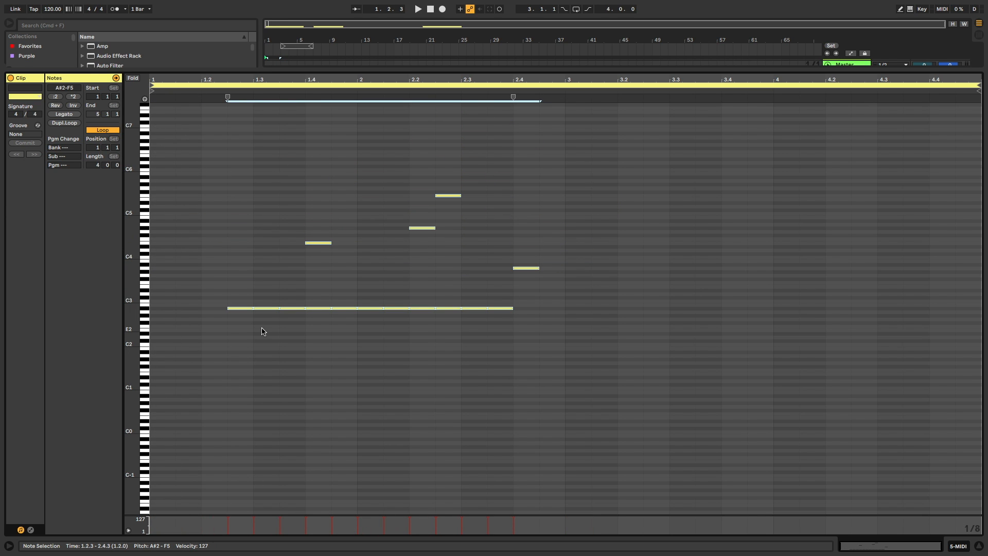
Shift the selected notes up four semitones to D3–A5 and later so they start at 1.4.1.
key(Up)
key(Up)
key(Up)
key(Up)
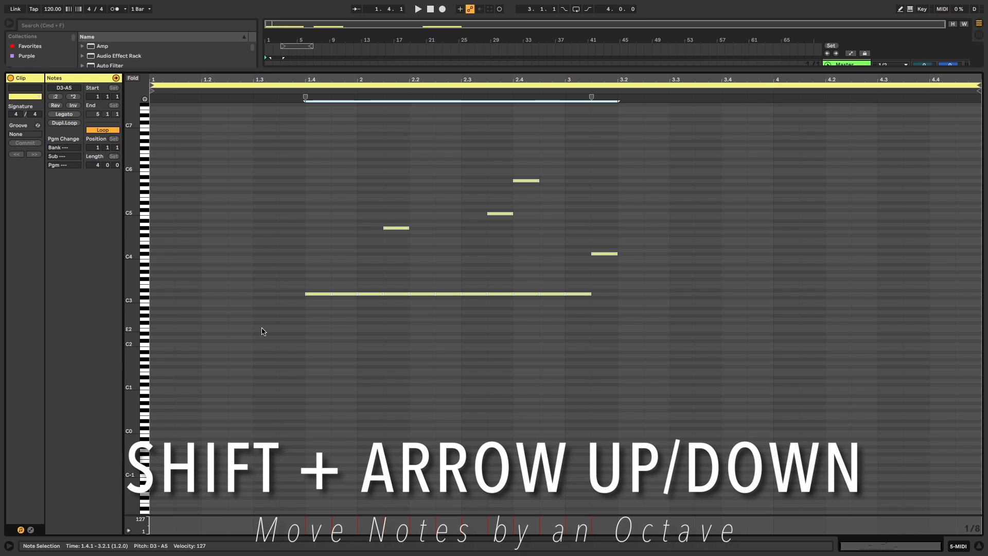
Transpose the selected notes up and down by whole octaves, ending with the lowest row back on D3.
key(shift+Down)
key(shift+Up)
key(shift+Up)
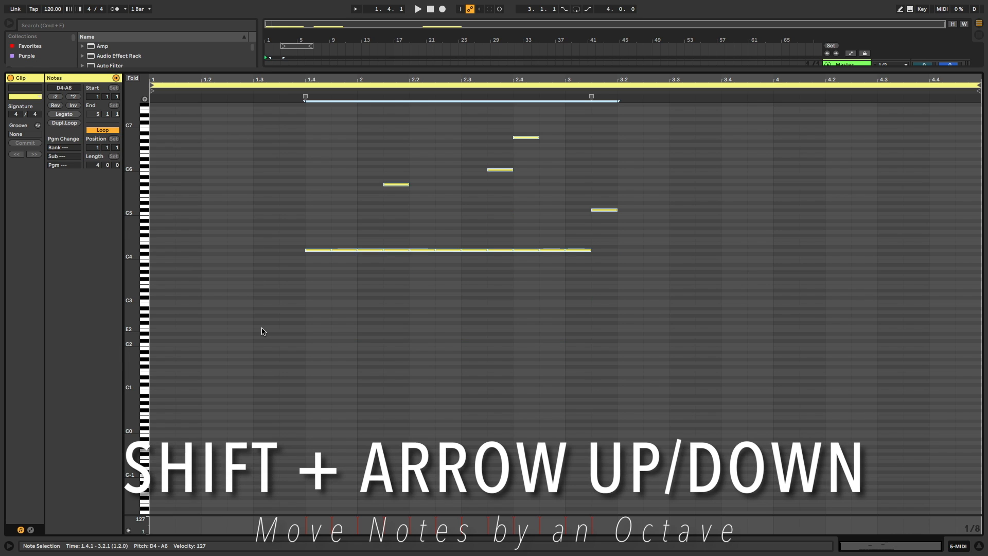
key(shift+Down)
key(shift+Down)
key(shift+Down)
key(shift+Down)
key(shift+Down)
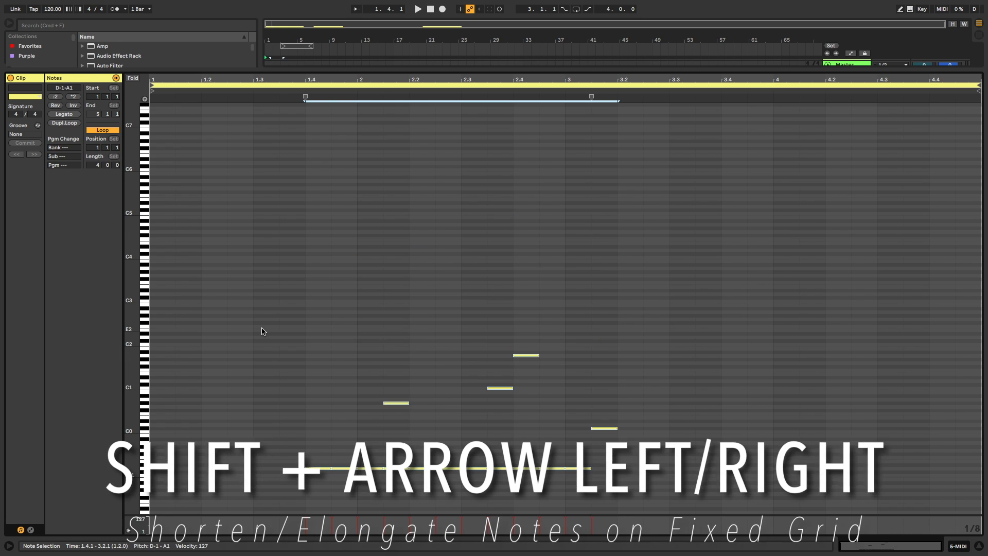
key(shift+Up)
key(shift+Up)
key(shift+Up)
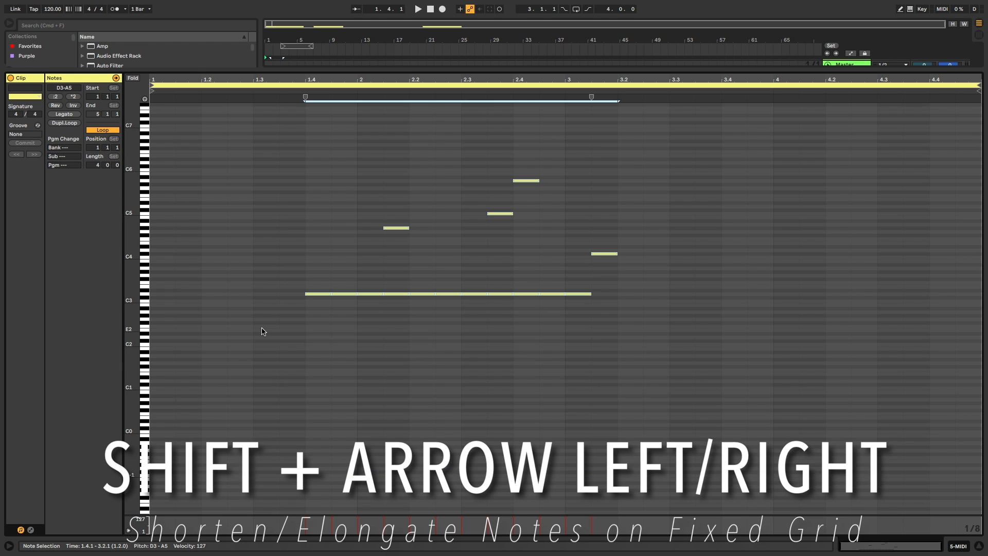
Shorten and lengthen the selected notes in grid steps, ending with each note a half note long.
key(shift+Left)
key(shift+Right)
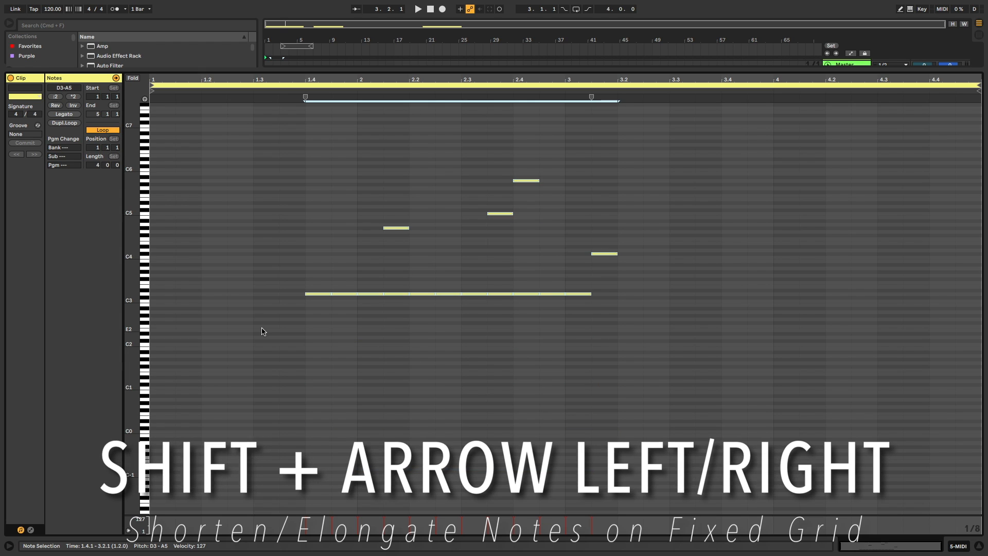
key(shift+Left)
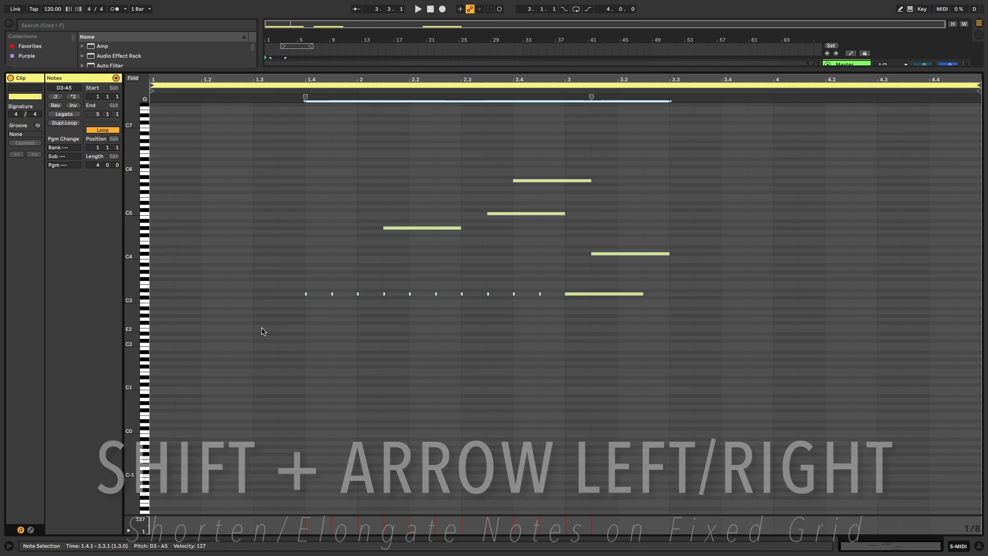
key(shift+Right)
key(shift+Right)
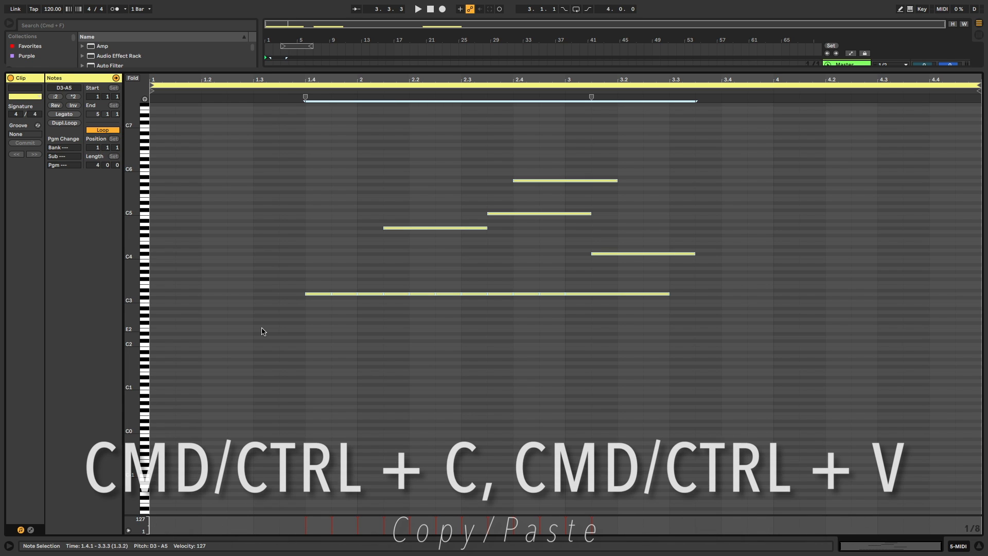
Copy the first clip's notes in the range 1.4.1 to 4.2.1 and paste them at beat 1.3 of the second clip.
click(306, 325)
drag(305, 148, 816, 437)
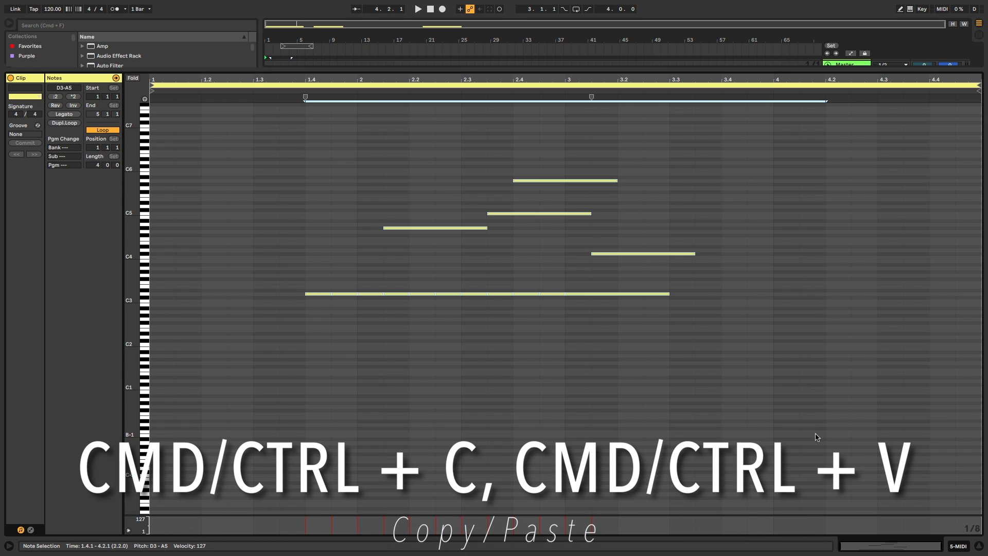
key(ctrl+c)
click(774, 311)
key(ctrl+v)
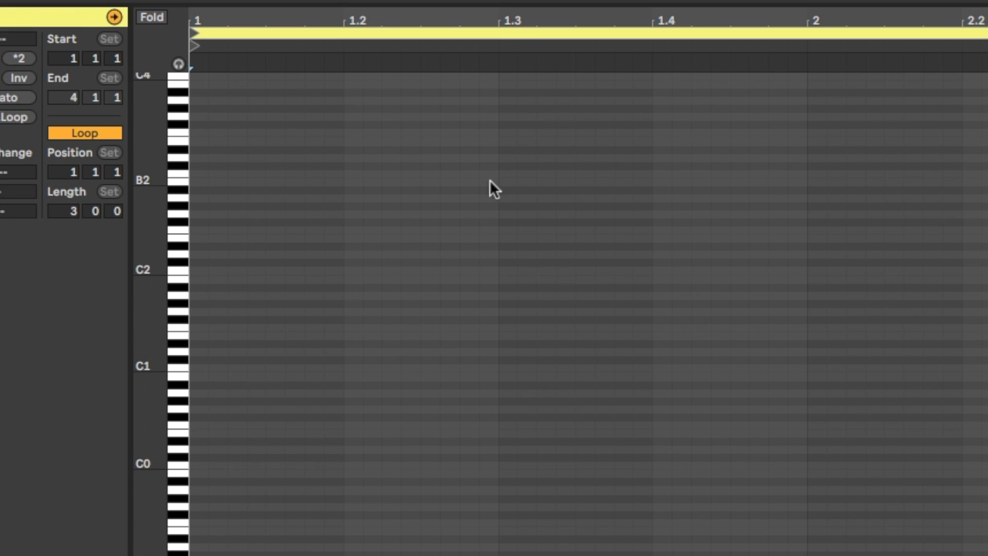
click(500, 188)
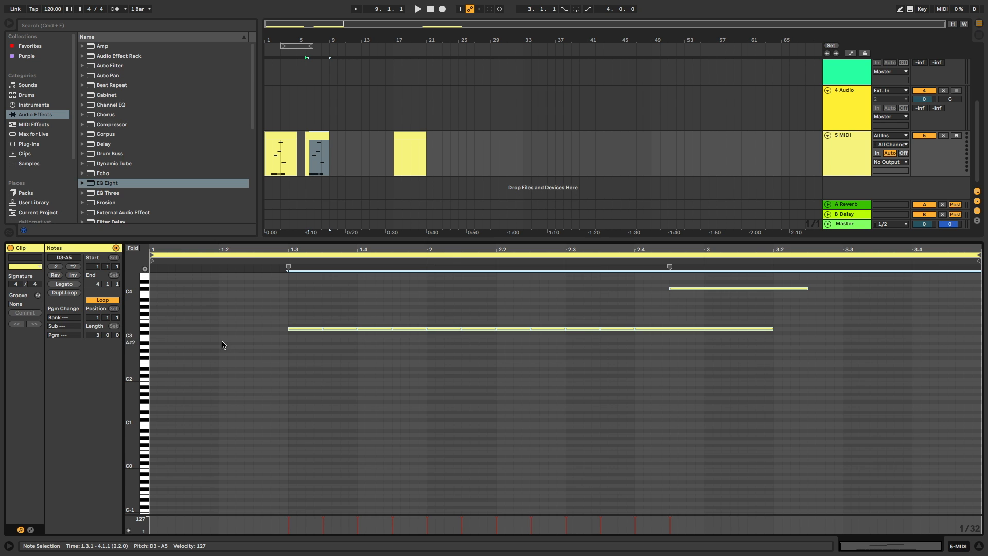
Duplicate the selected notes in the first clip and place the copy slightly later in time and lower in pitch.
scroll(221, 341, down, 1)
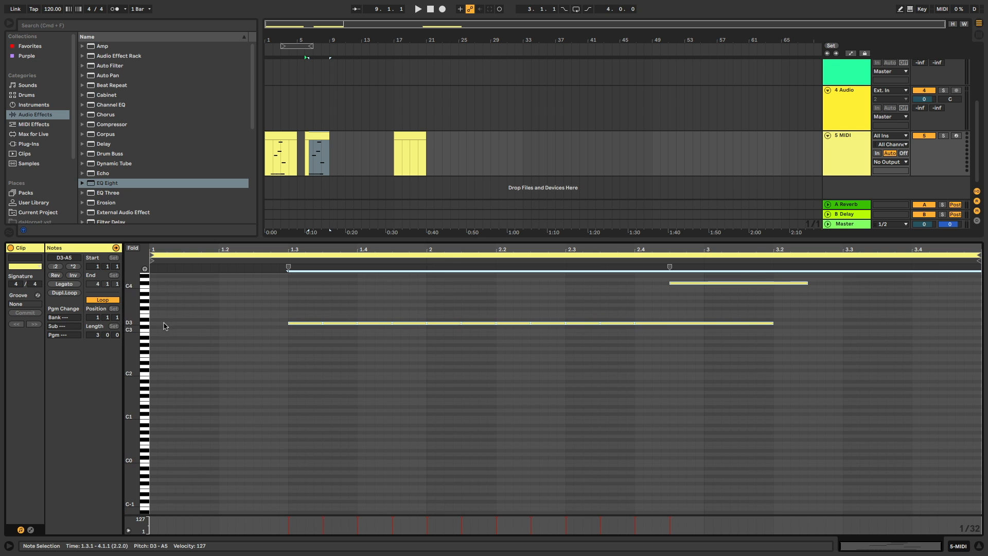
click(153, 323)
scroll(178, 324, up, 3)
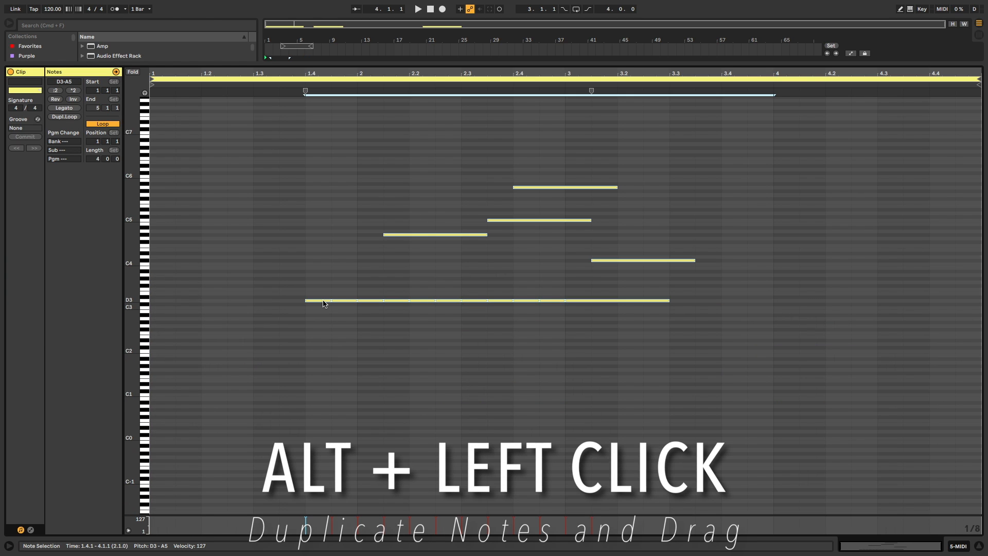
drag(324, 300, 418, 309)
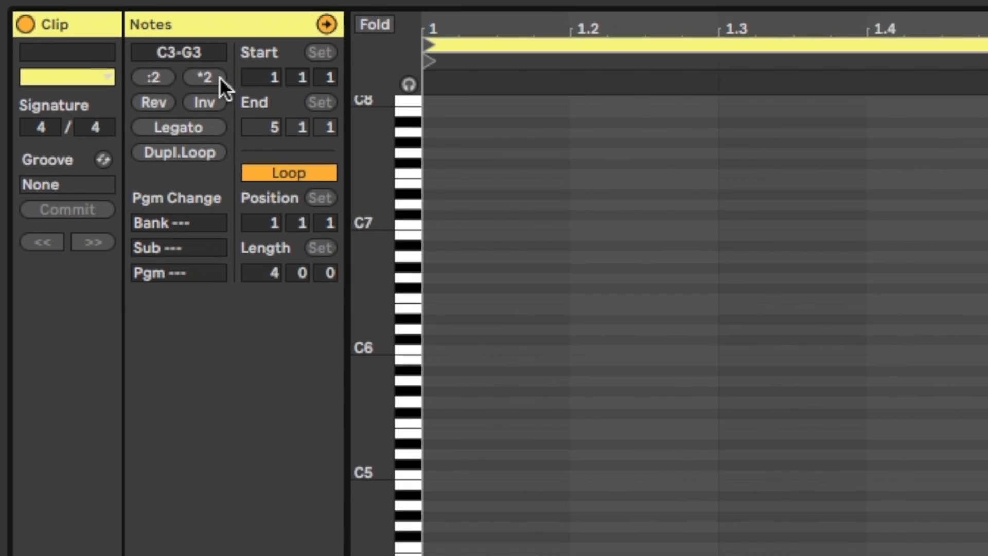
Select all notes of the C3–G3 chord and halve their duration twice.
key(ctrl+a)
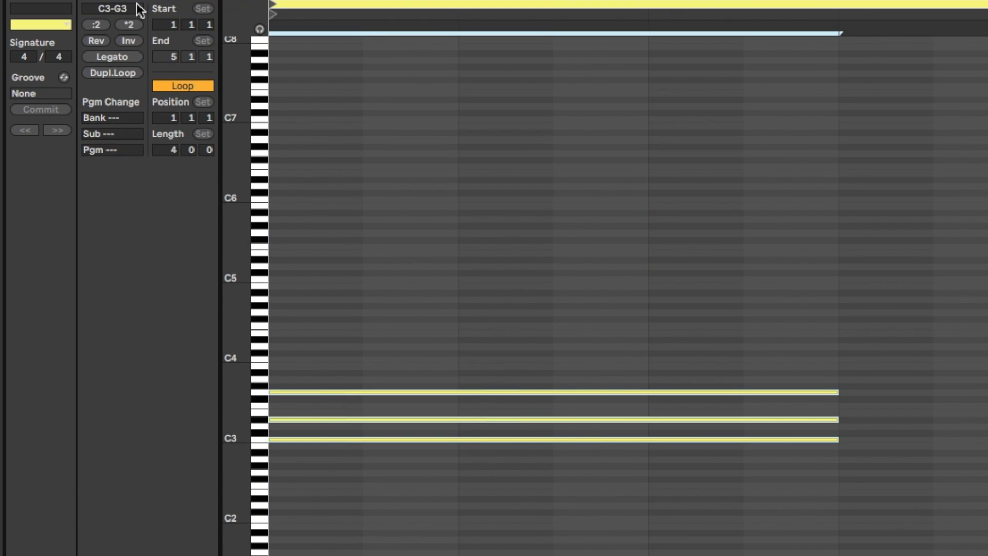
click(96, 24)
click(96, 25)
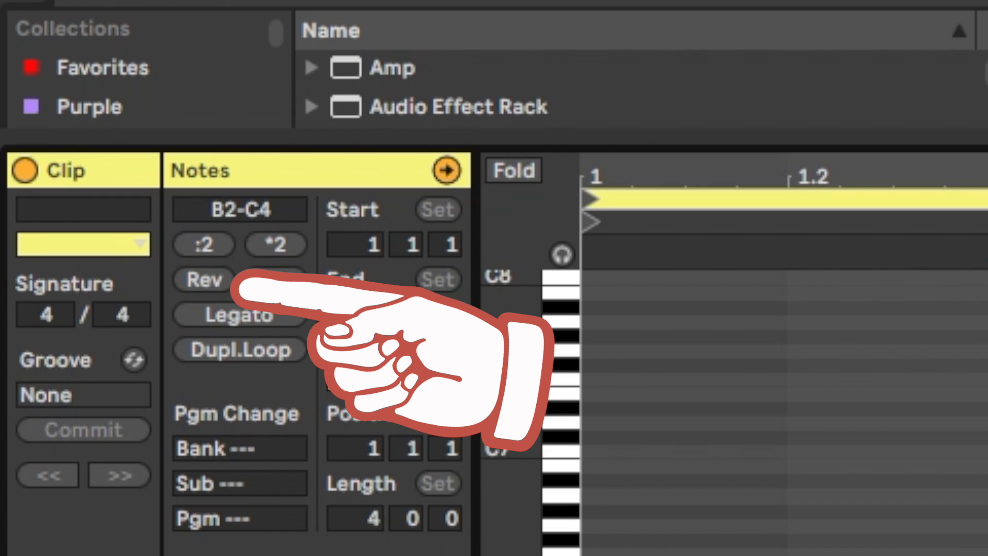
Select all notes of the B2–C4 scale and reverse their order back and forth.
key(ctrl+a)
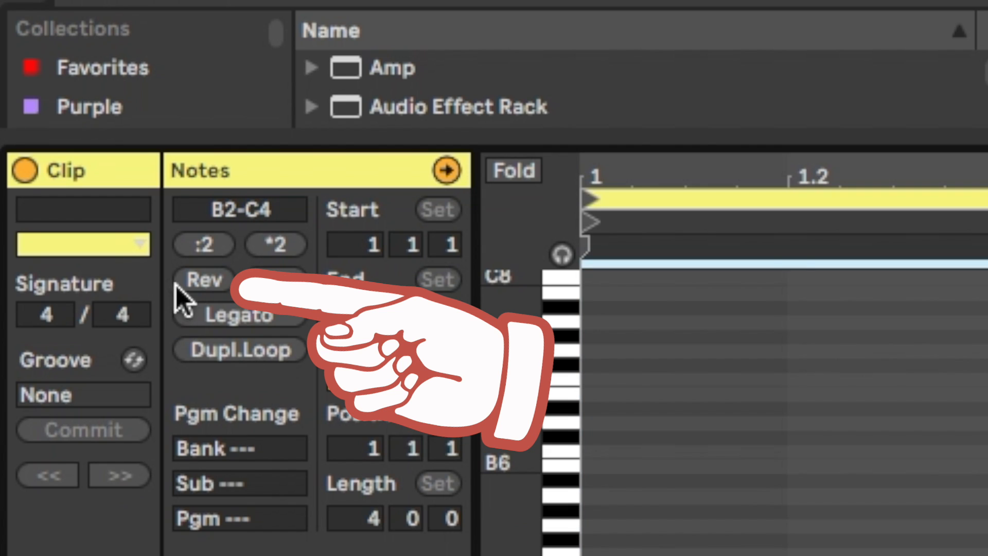
click(205, 280)
click(55, 100)
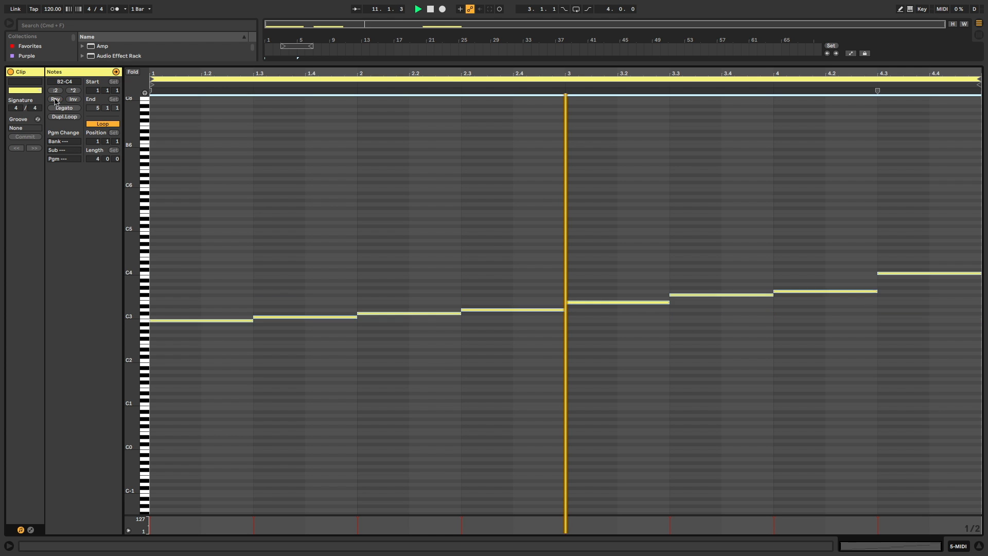
click(55, 100)
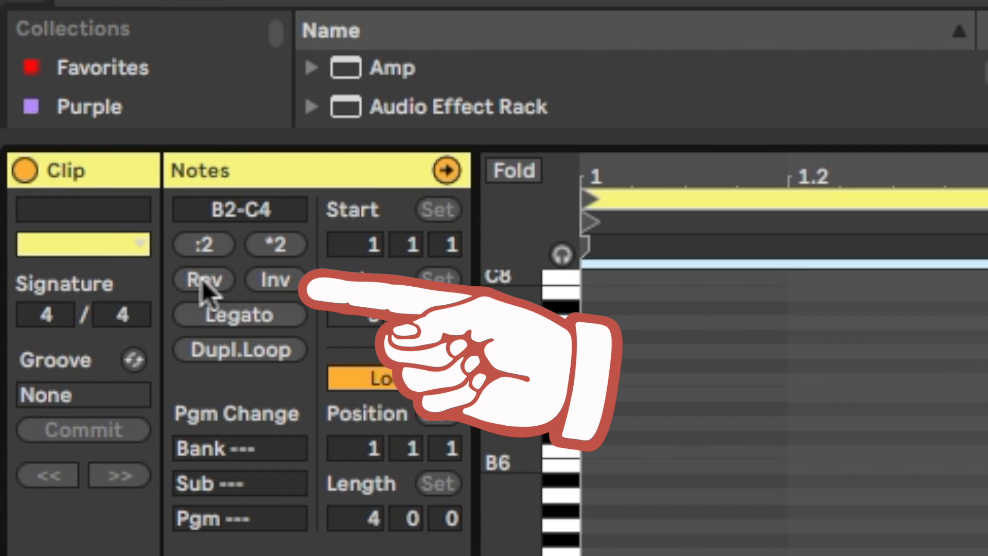
Invert the pitches of the selected scale notes, and invert them back to the ascending order.
click(73, 99)
click(74, 99)
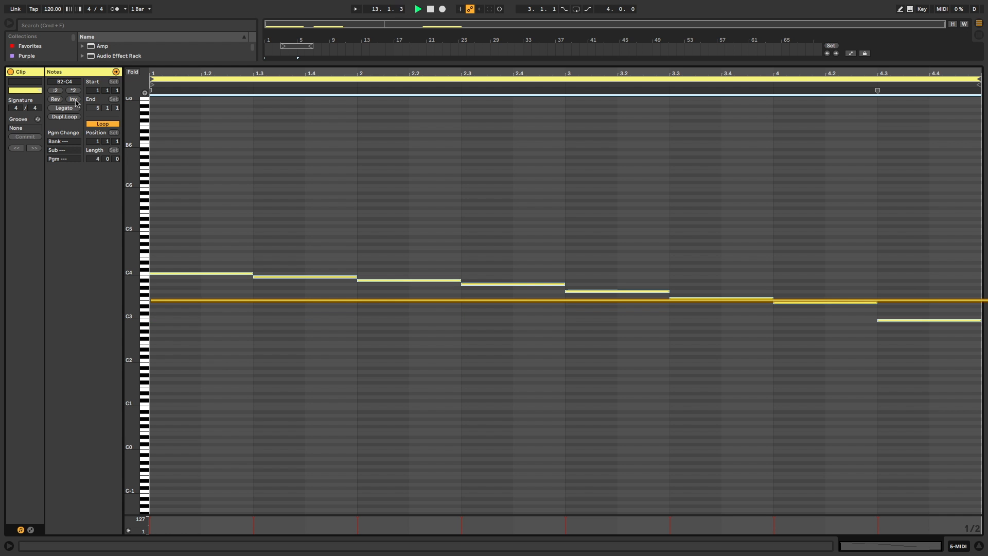
click(73, 99)
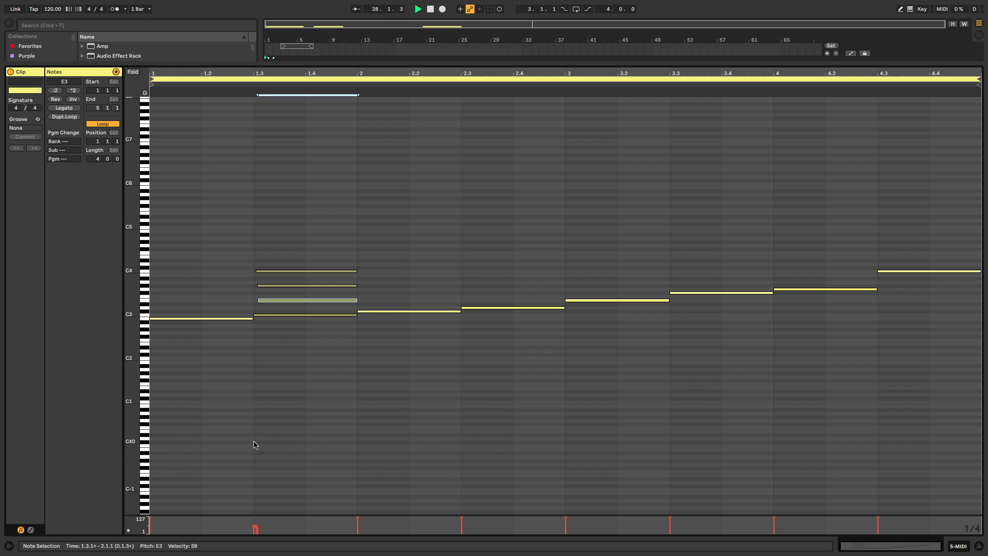
Set the velocity of the C#3 note at 2.1 to 101, and adjust the E3 chord note's velocity directly on the note.
scroll(293, 394, down, 1)
click(291, 350)
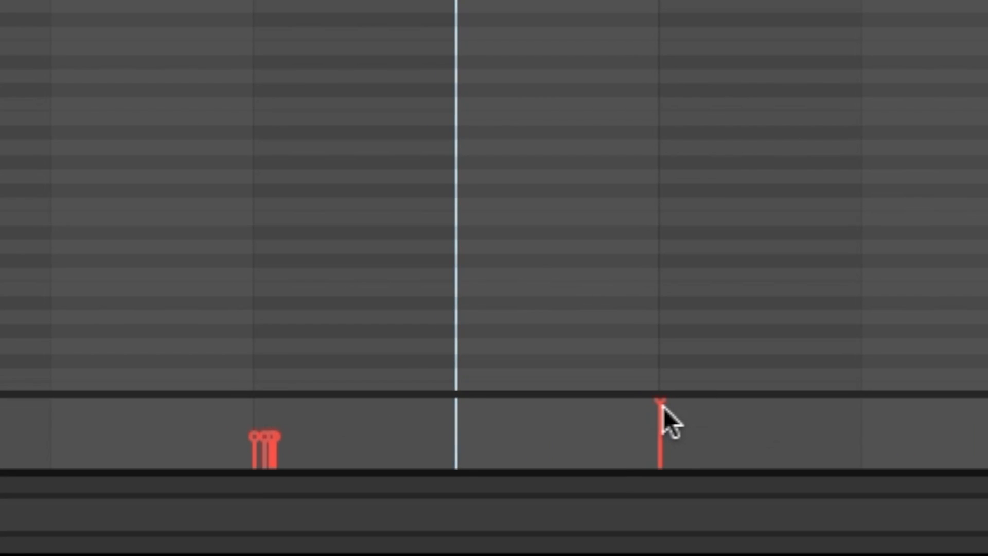
click(358, 518)
drag(663, 405, 663, 412)
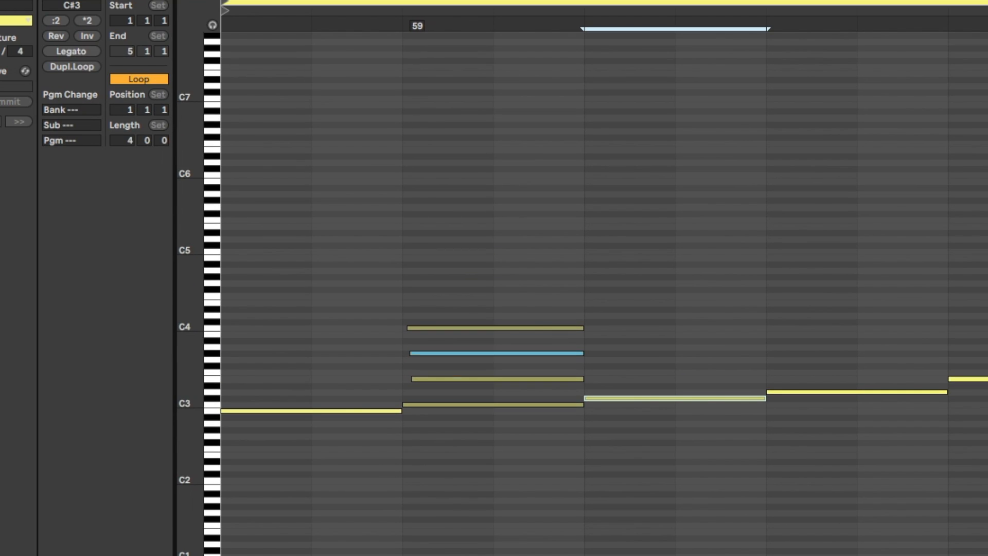
click(549, 408)
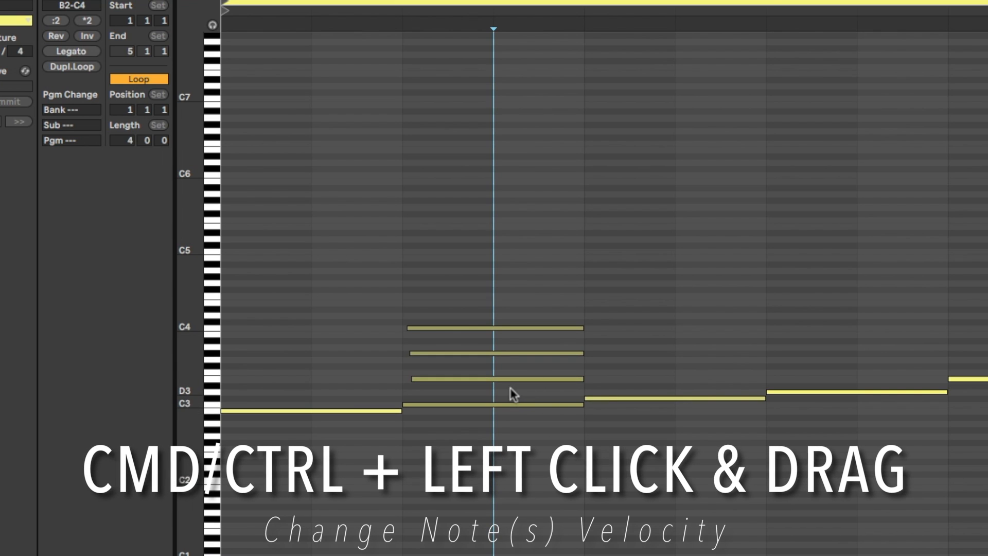
drag(508, 379, 507, 392)
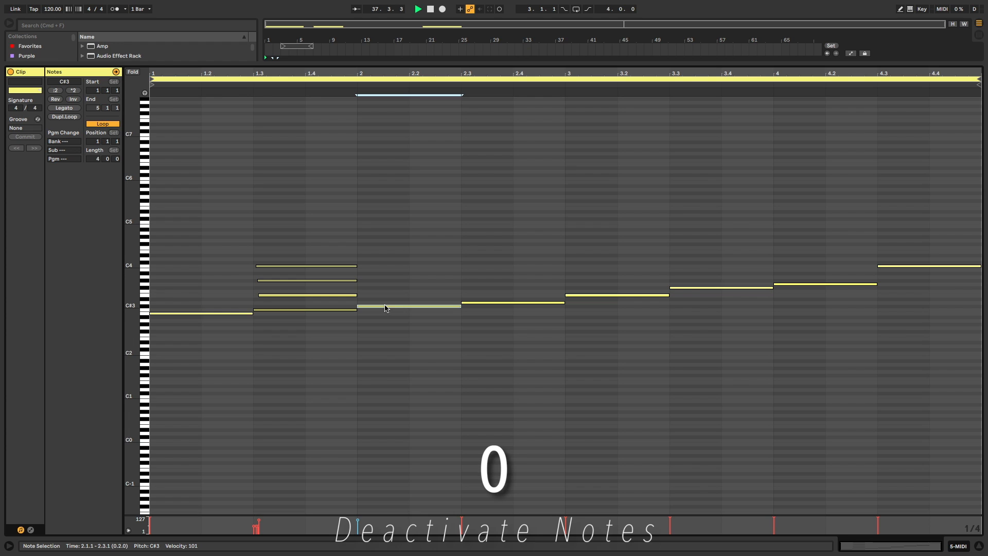
click(403, 288)
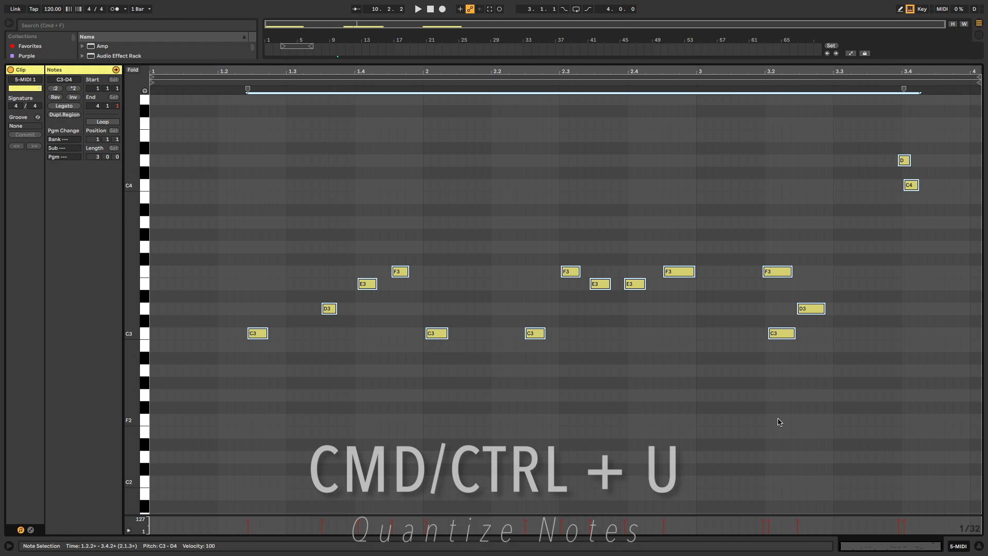
Quantize all the selected C3–D4 notes in the recorded clip.
key(ctrl+u)
key(super+u)
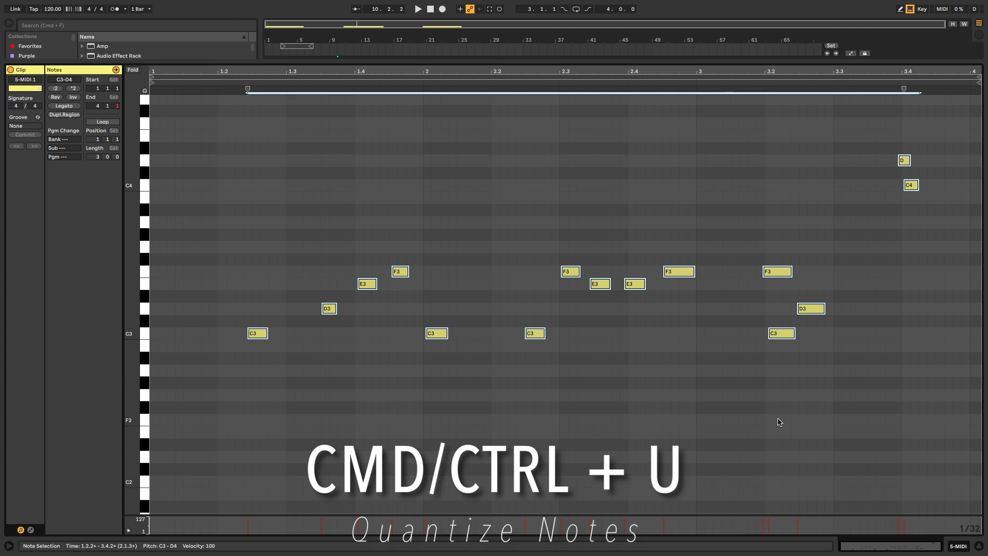
key(super+u)
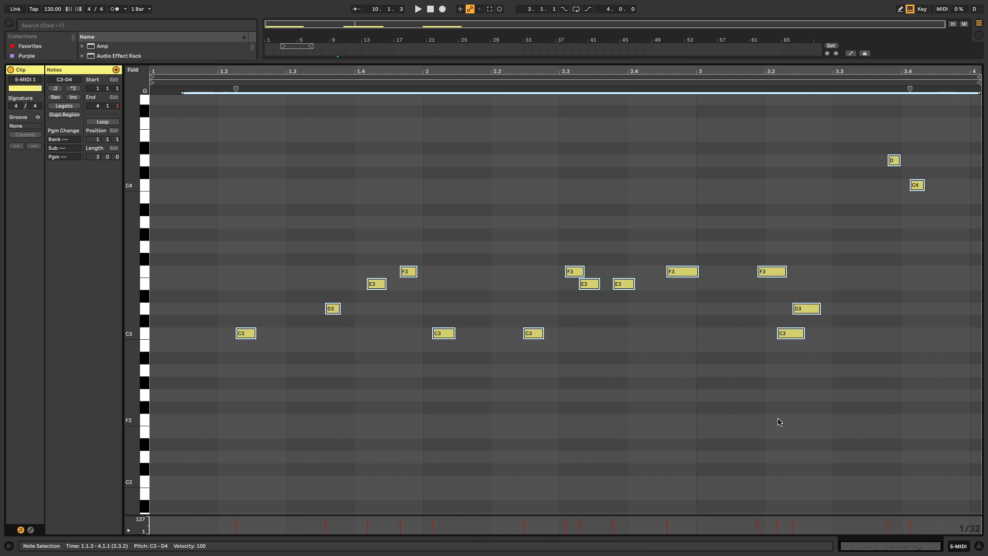
Apply quantization to the selected notes with a 1/16 grid, start adjustment and a modified quantize amount.
key(super+shift+u)
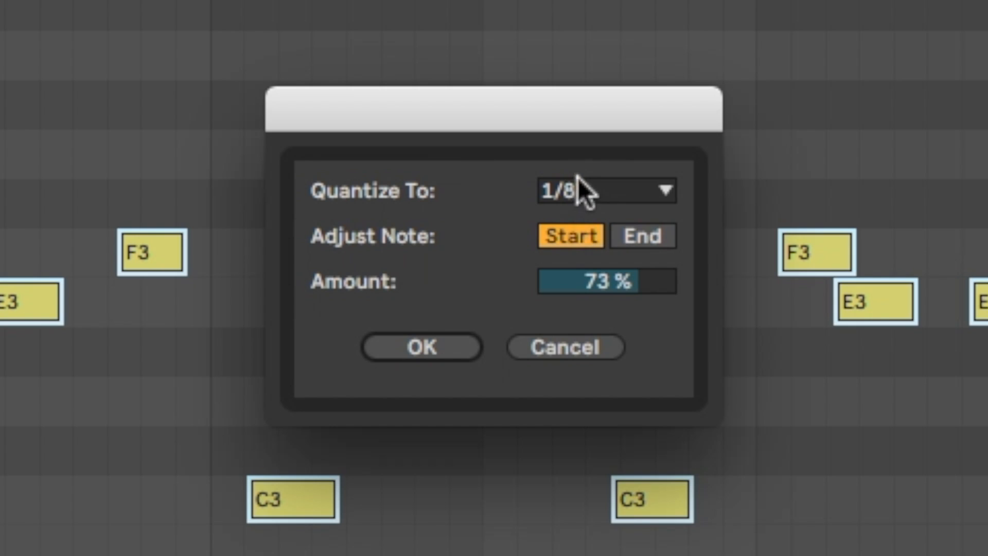
click(516, 257)
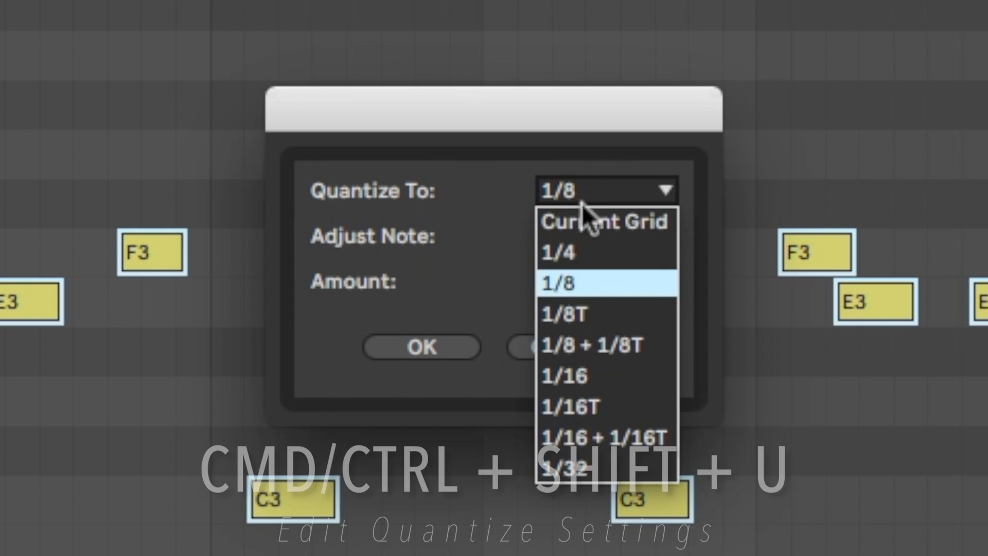
click(585, 375)
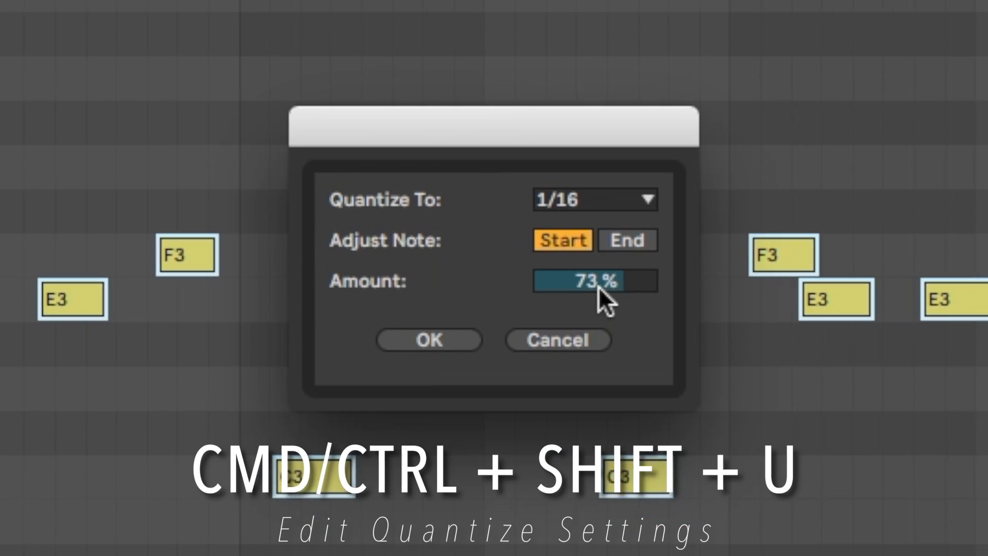
drag(612, 293, 611, 286)
click(451, 318)
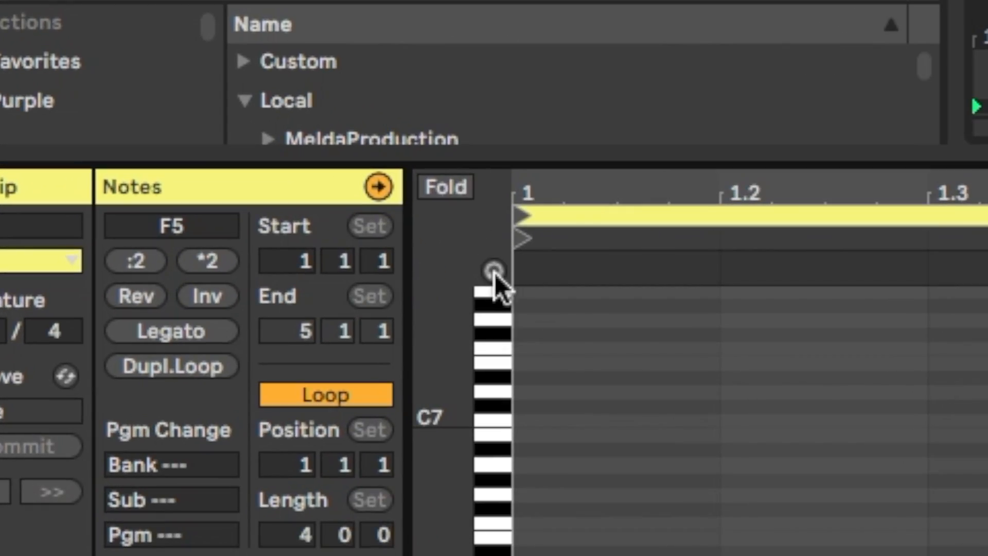
Toggle note preview in the MIDI editor and select the second clip on the 5 Serum track.
click(494, 271)
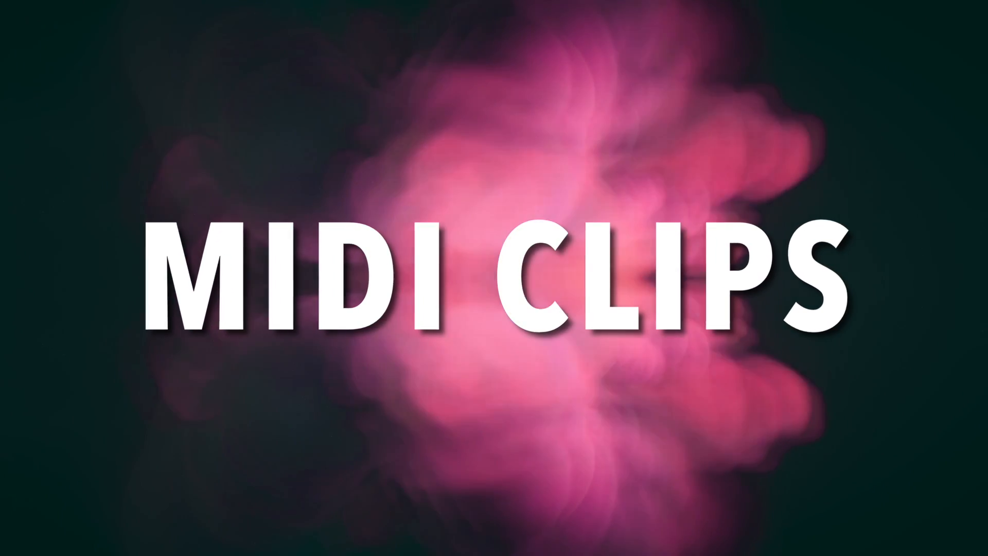
click(275, 223)
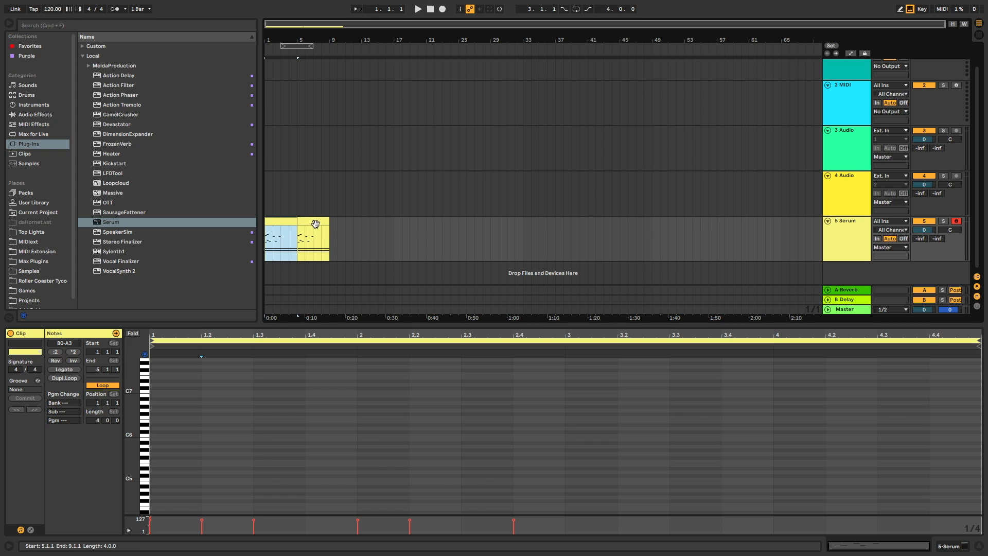
click(316, 224)
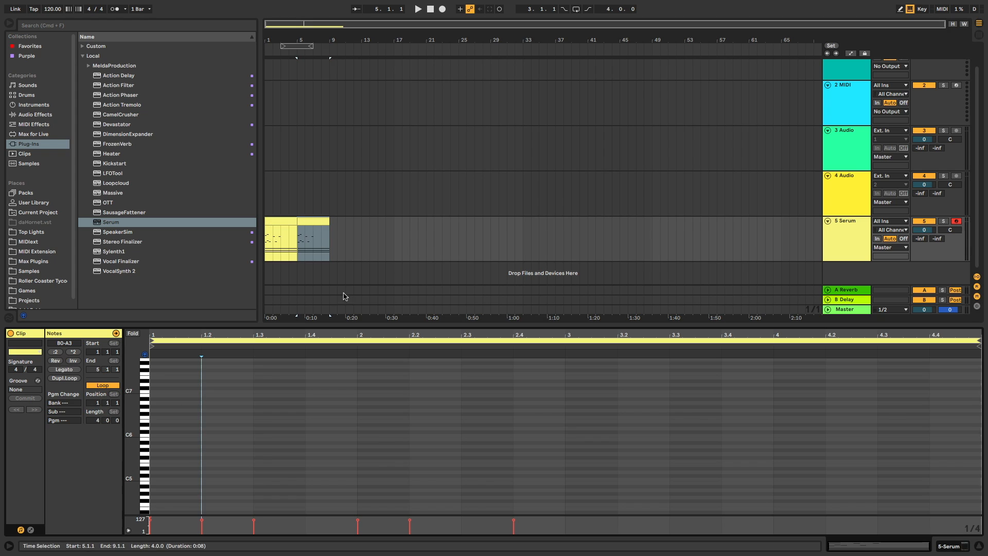
Enlarge the clip editor, show the clip's envelopes and choose the 10-Pan envelope under MIDI Ctrl.
drag(337, 325, 337, 66)
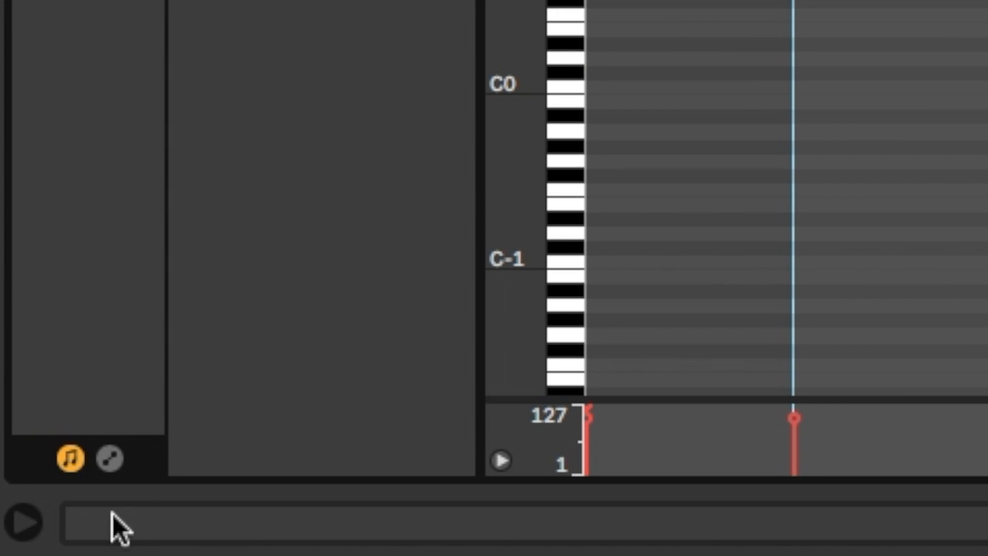
click(112, 466)
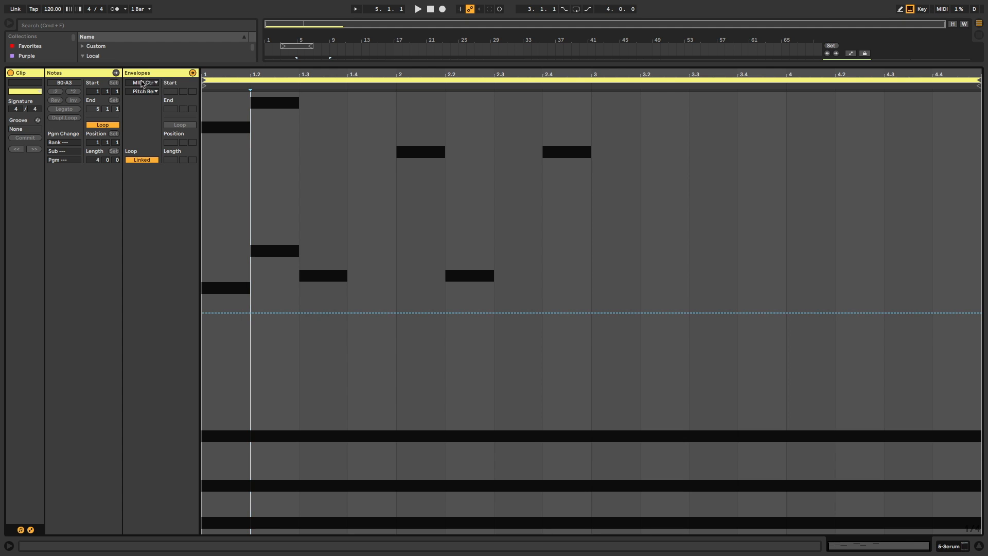
click(143, 84)
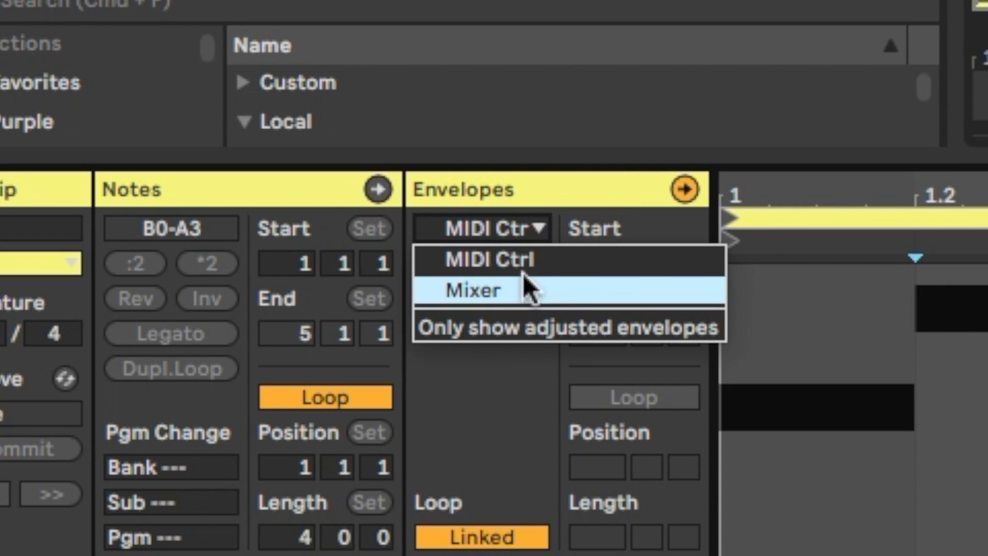
click(515, 289)
click(502, 263)
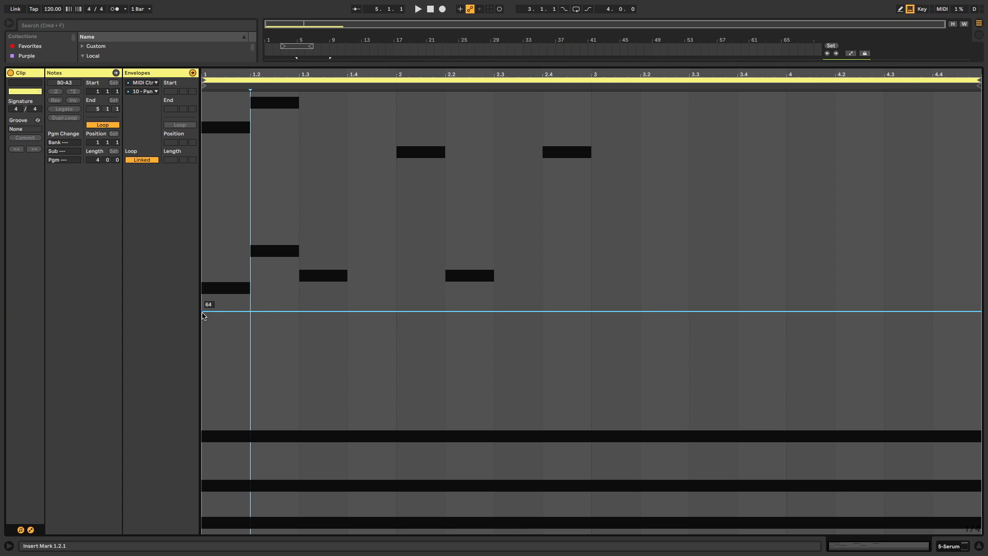
Ramp the clip's pan envelope from 64 up to about 81 just past beat 1.2, and return to the first clip.
drag(264, 312, 264, 254)
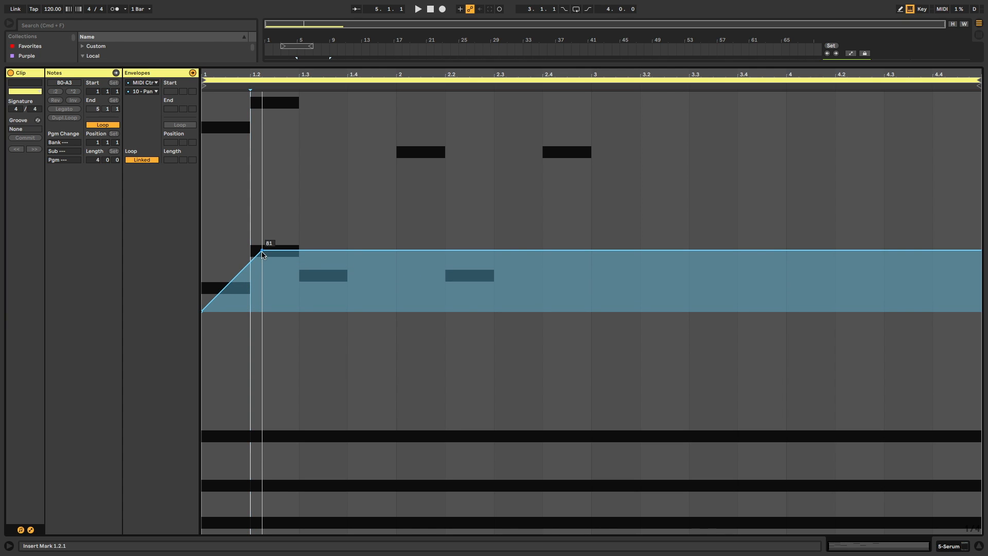
drag(375, 64, 376, 187)
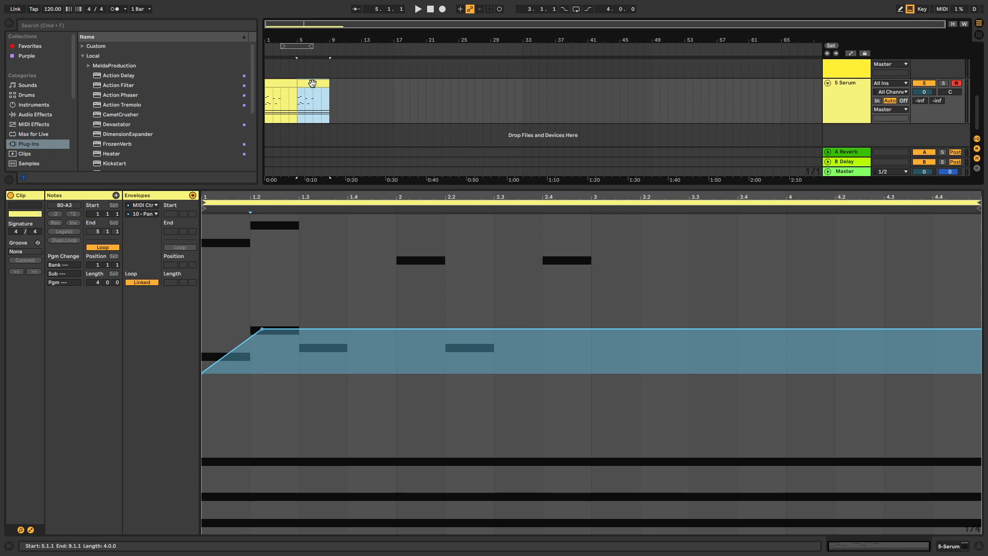
click(283, 82)
Select the bar 33–37 clips on 47 Serum, SIMPLE LOFI and the lower FLUUUT track together and enlarge their shared note editor.
click(430, 391)
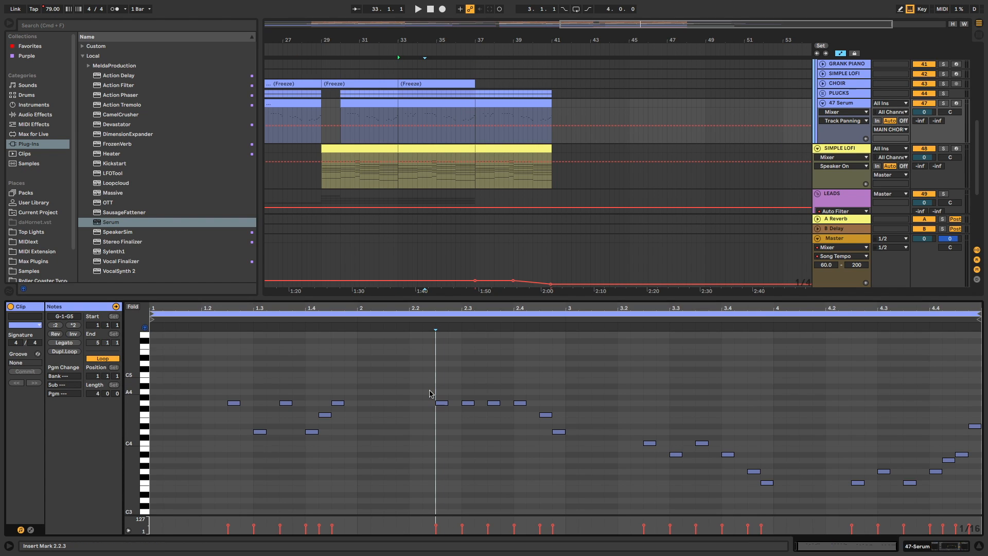
click(439, 104)
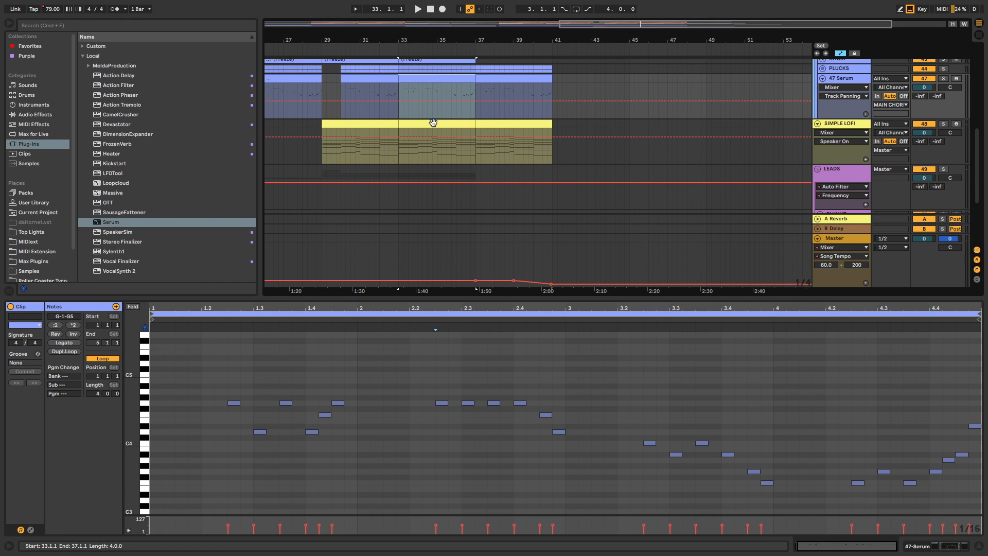
shift+click(437, 154)
drag(441, 296, 442, 154)
right_click(382, 226)
click(375, 222)
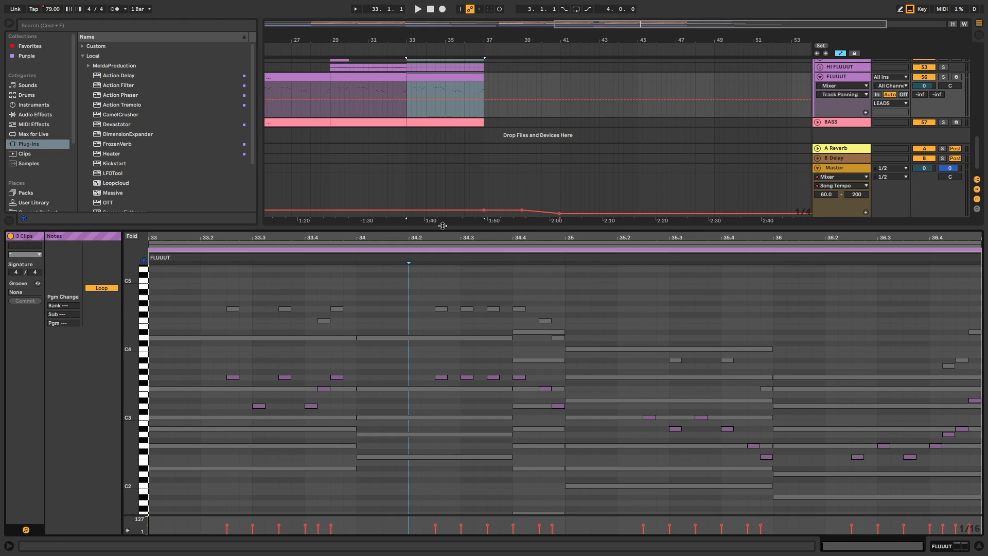
drag(441, 225, 441, 153)
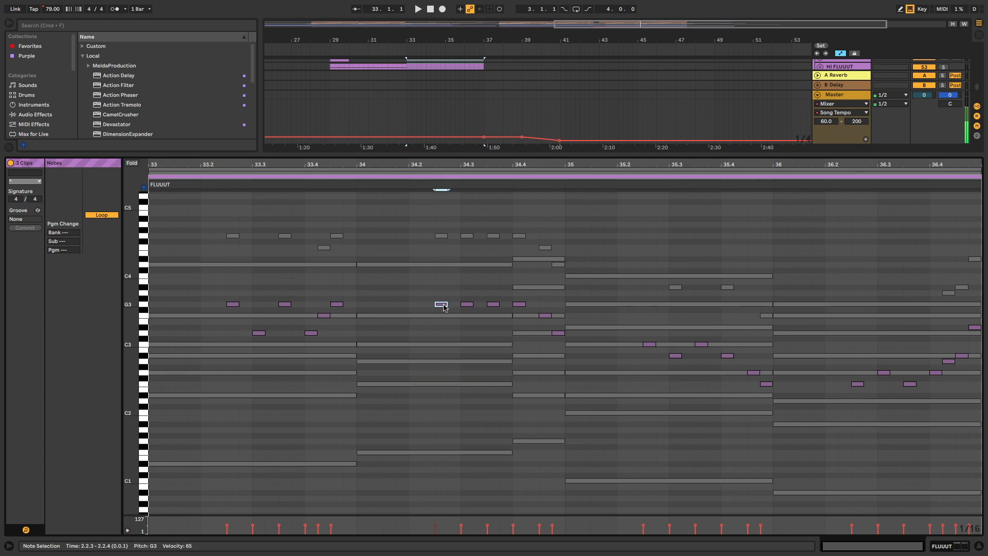
Switch the multi-clip editor's focus to the SIMPLE LOFI chords and from there to the 47 Serum melody notes.
click(367, 265)
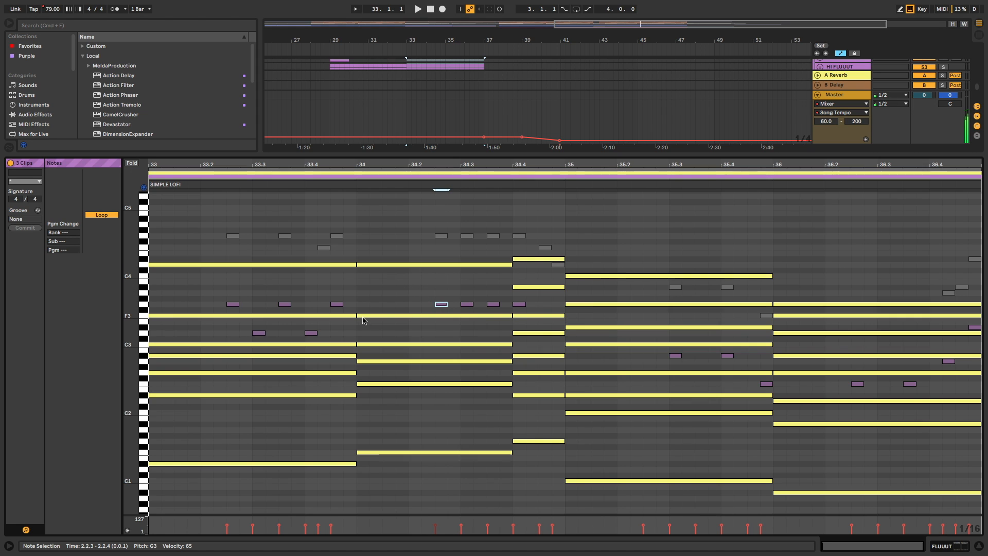
click(363, 315)
click(442, 236)
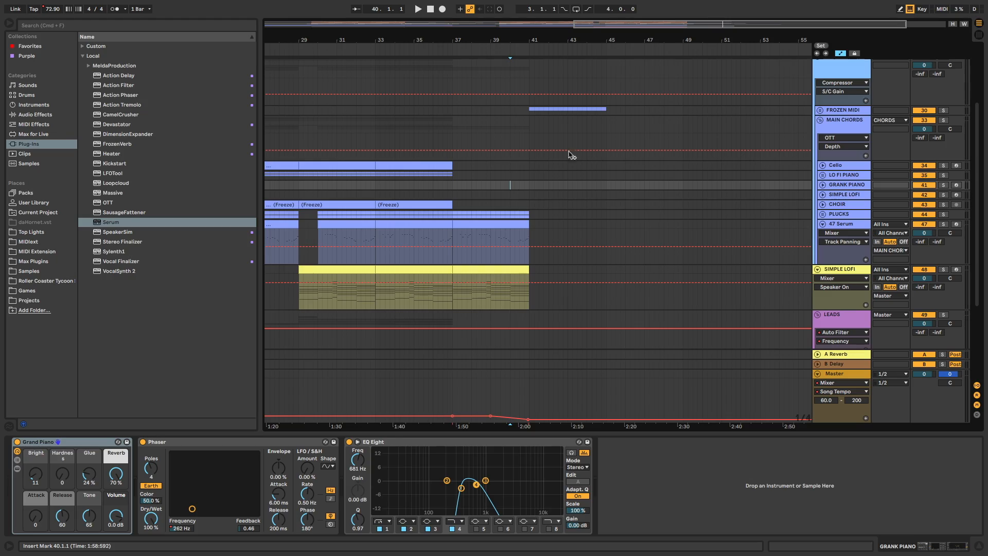
Toggle the arrangement's automation mode off and back on, and look over the automation lanes across the tracks.
key(a)
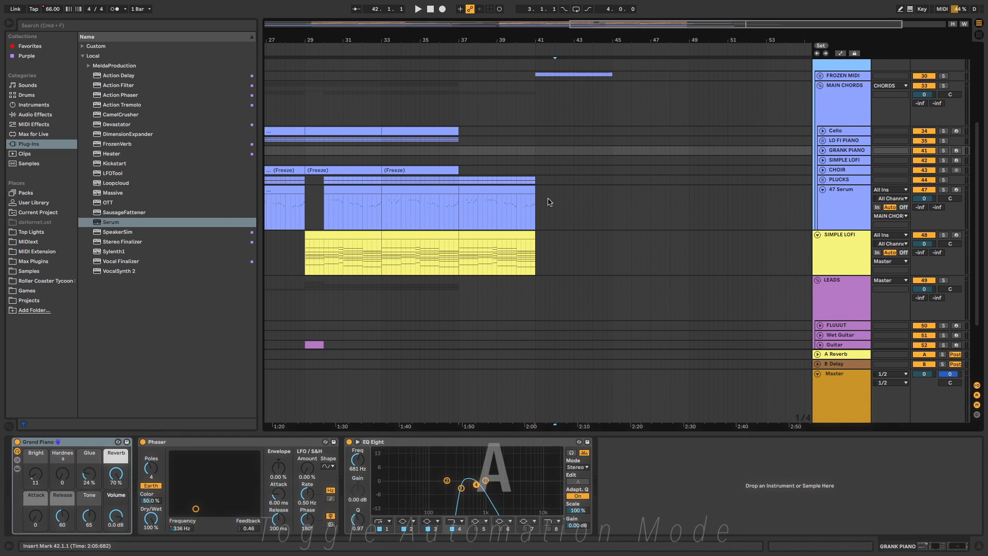
key(a)
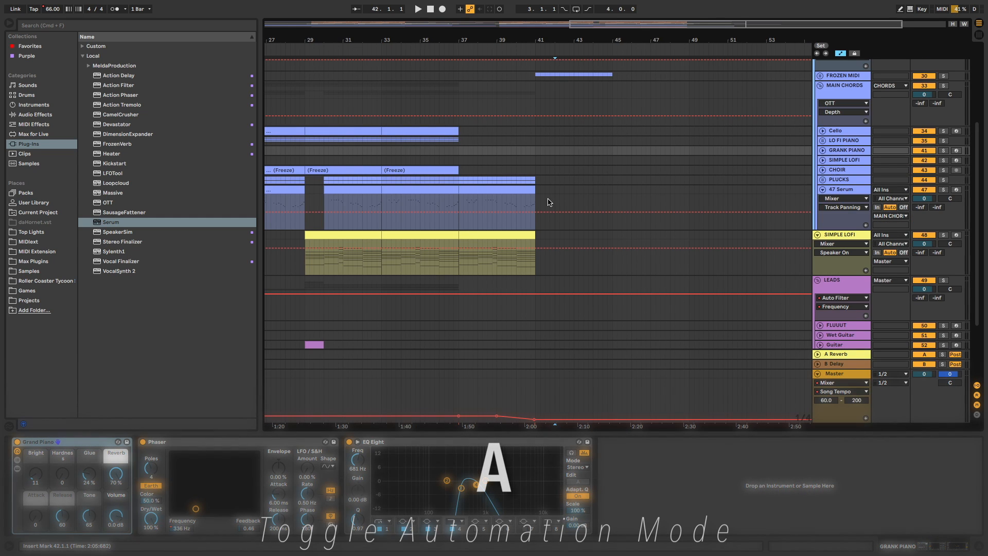
scroll(521, 179, down, 2)
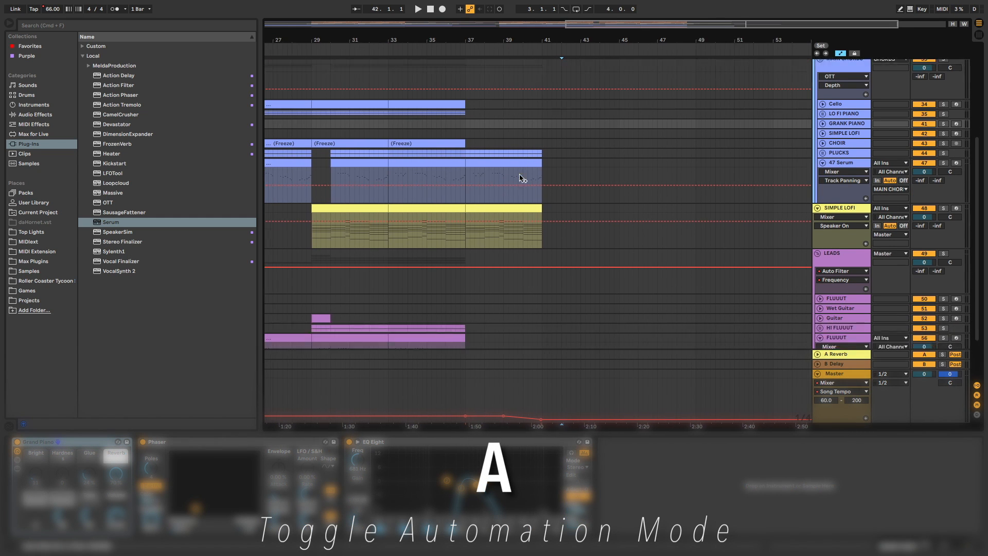
scroll(521, 178, up, 5)
scroll(520, 178, left, 3)
scroll(521, 178, up, 2)
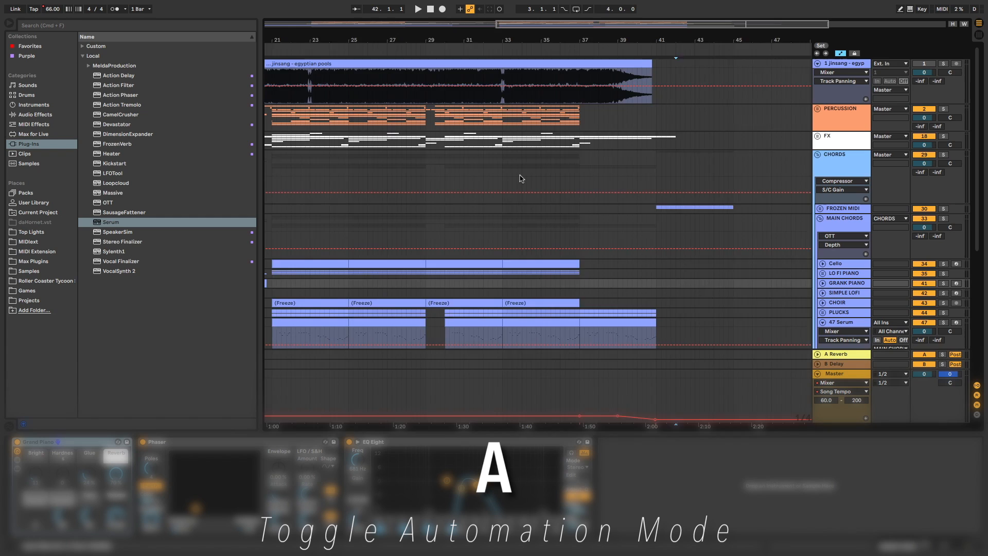
scroll(521, 179, down, 6)
scroll(520, 176, up, 3)
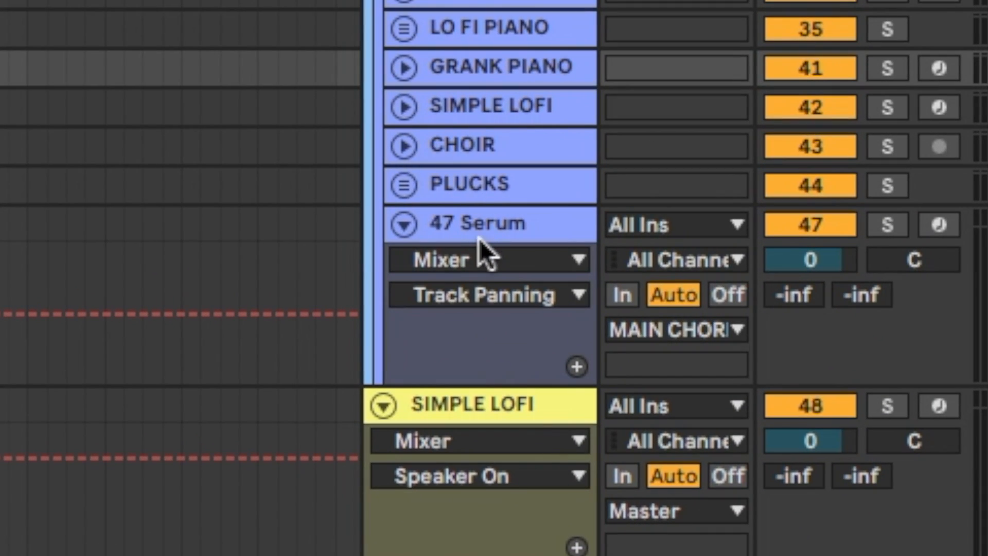
Show the EQ Eight Output Gain automation lane on the 47 Serum track.
click(479, 255)
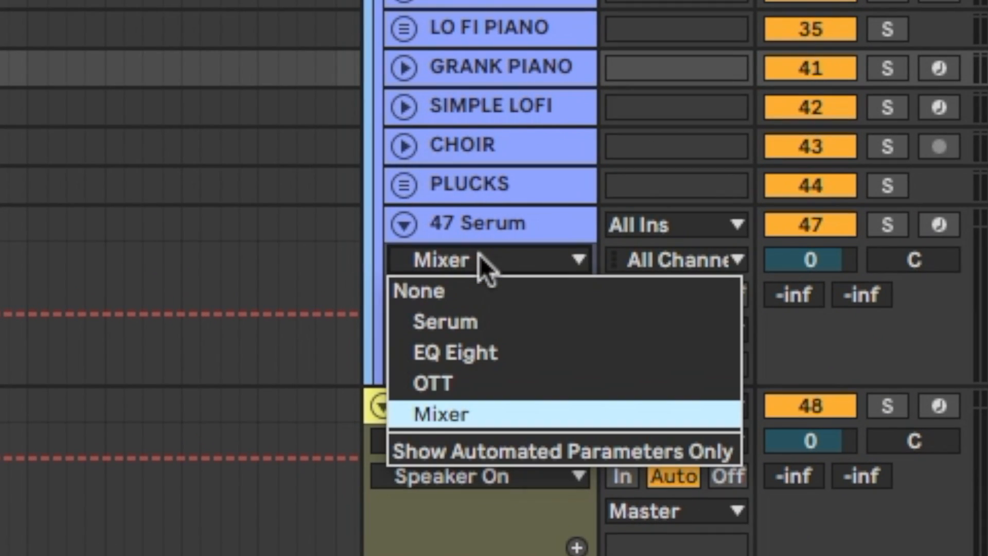
click(464, 352)
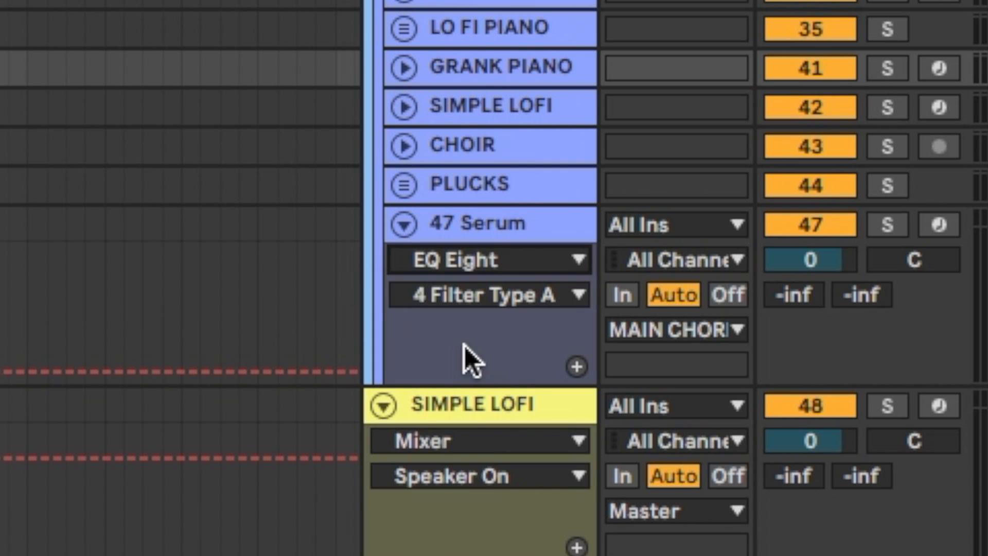
click(507, 293)
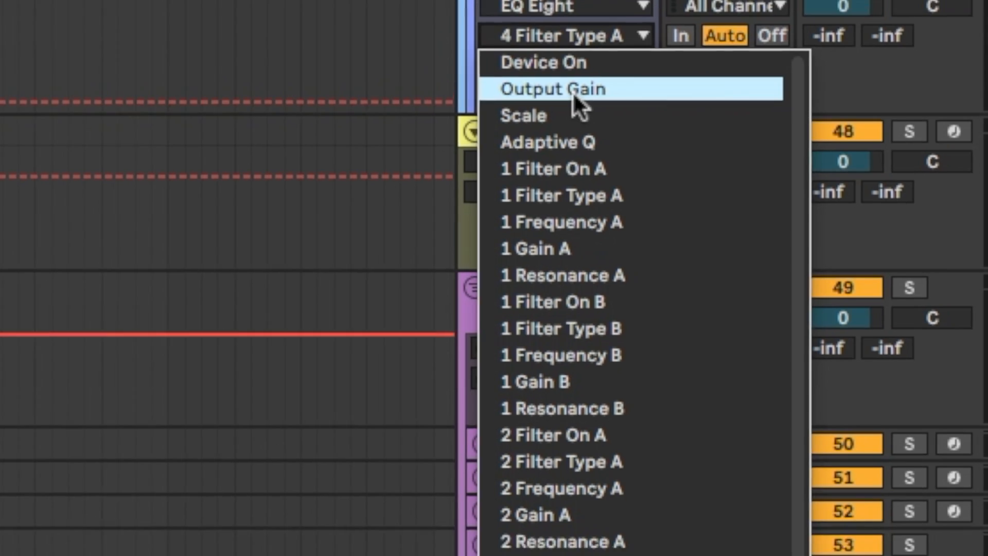
click(545, 82)
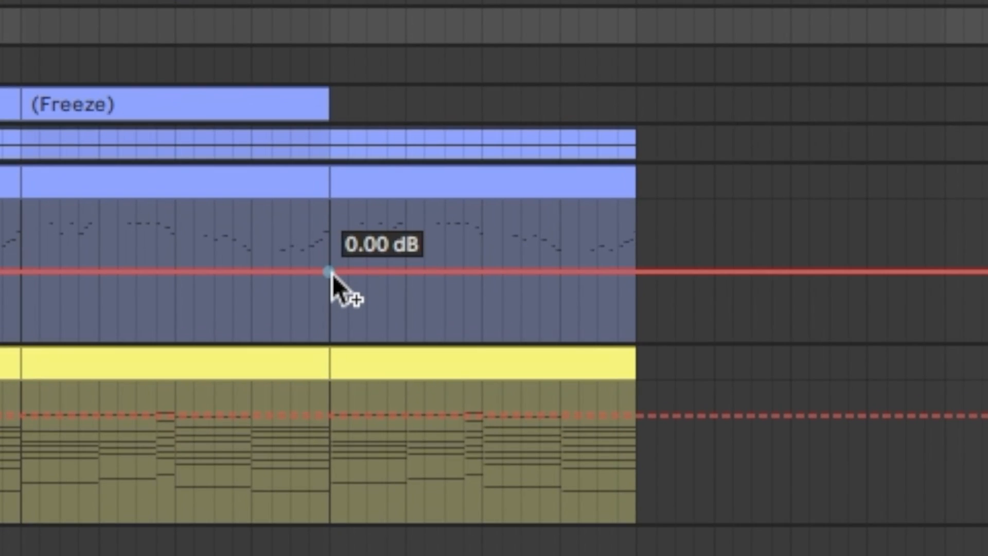
Fade the 47 Serum Output Gain automation from 0.00 dB at bar 37 to -7.52 dB at bar 41 and bend the line into a curve.
click(497, 183)
drag(634, 274, 632, 320)
click(636, 316)
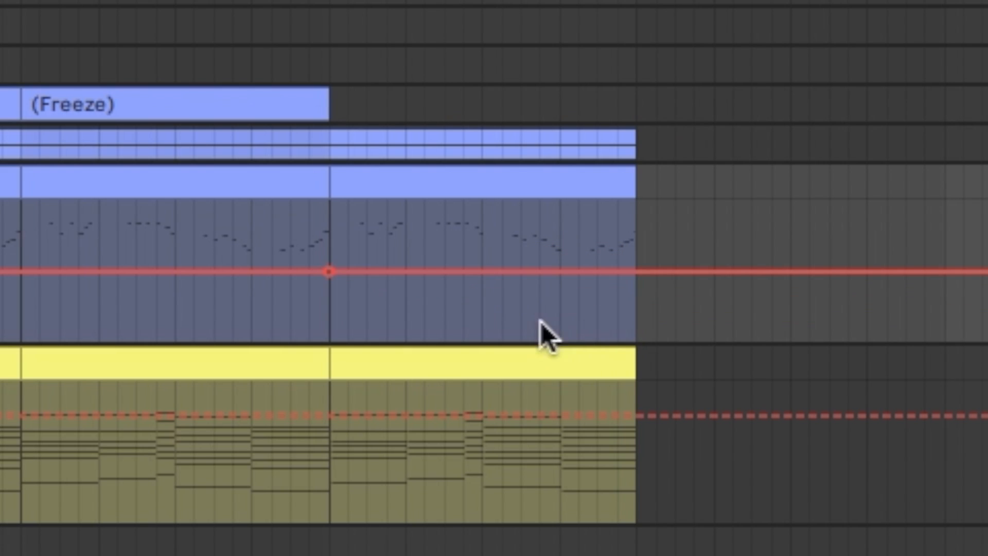
click(329, 272)
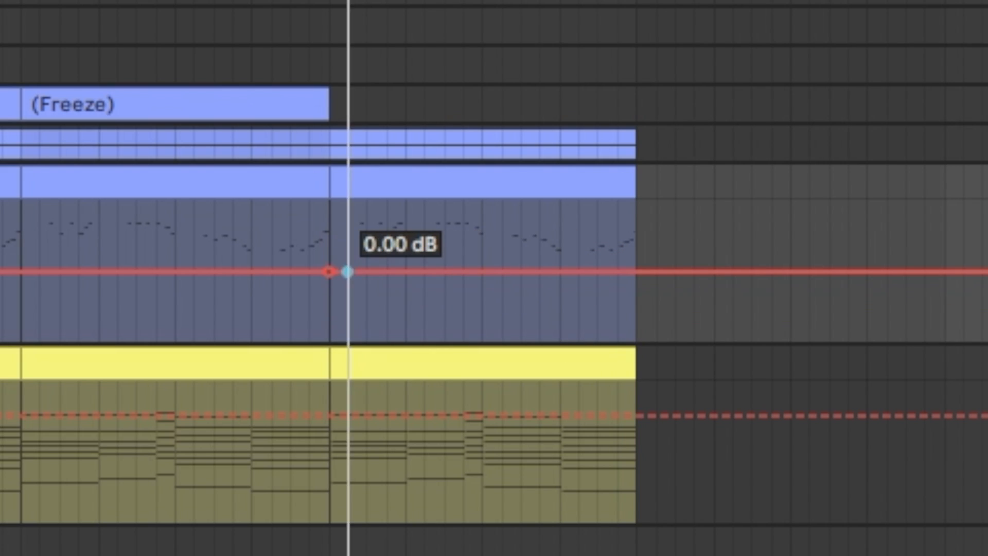
drag(635, 271, 633, 316)
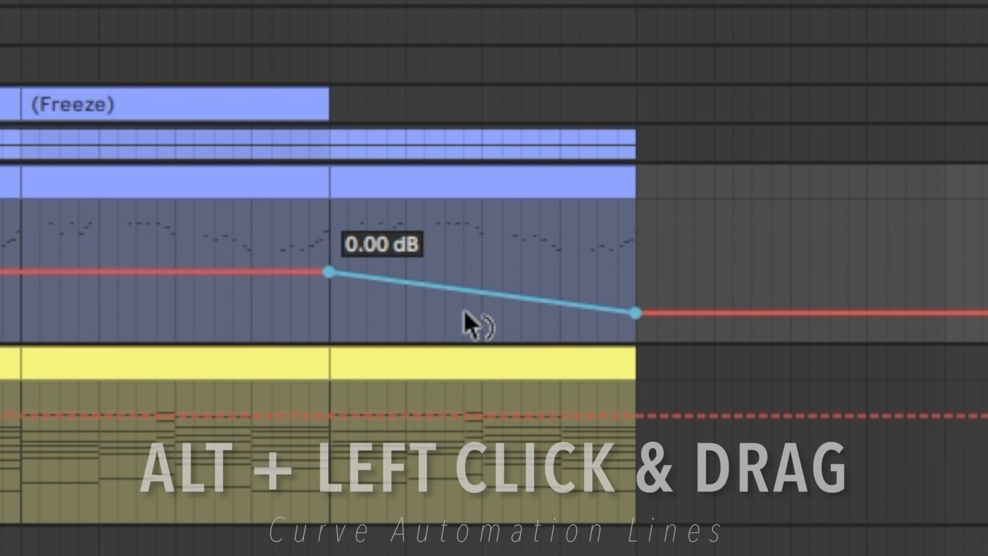
mouse_move(486, 293)
mouse_down()
mouse_move(486, 262)
mouse_move(486, 313)
mouse_move(486, 296)
mouse_up()
drag(575, 306, 575, 284)
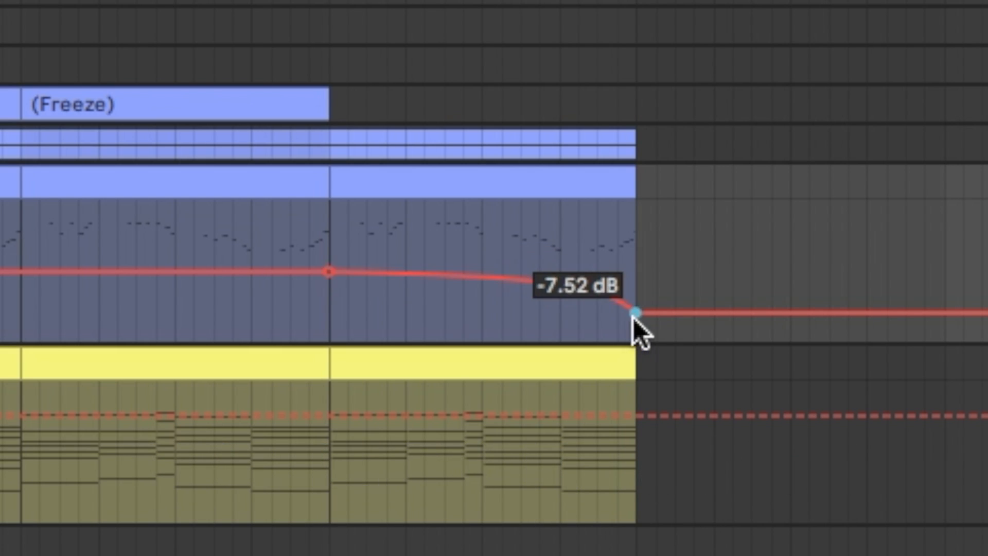
Remove the Output Gain fade's breakpoints and draw automation freehand across bars 37–41 in draw mode.
click(638, 315)
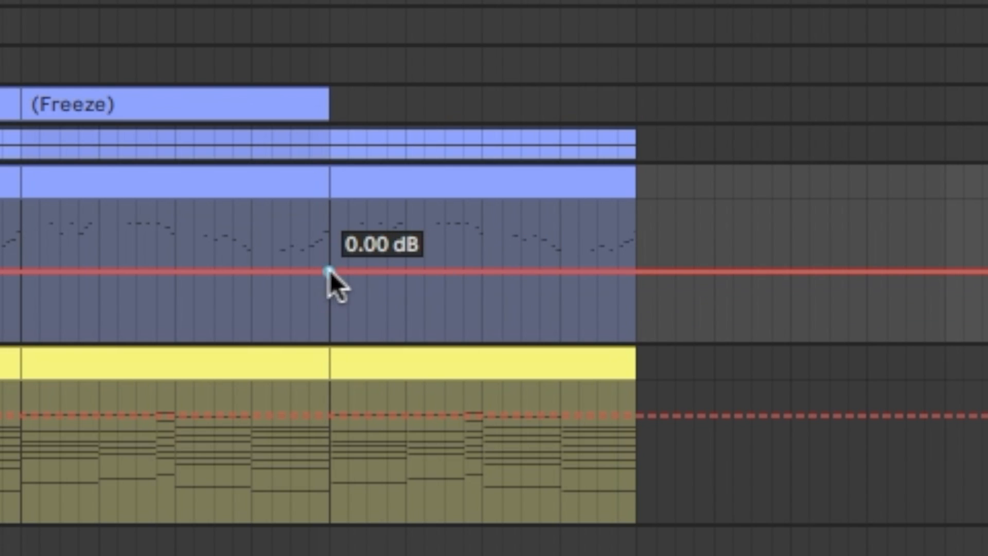
key(b)
mouse_move(364, 258)
mouse_down()
mouse_move(400, 234)
mouse_move(536, 283)
mouse_move(648, 295)
mouse_up()
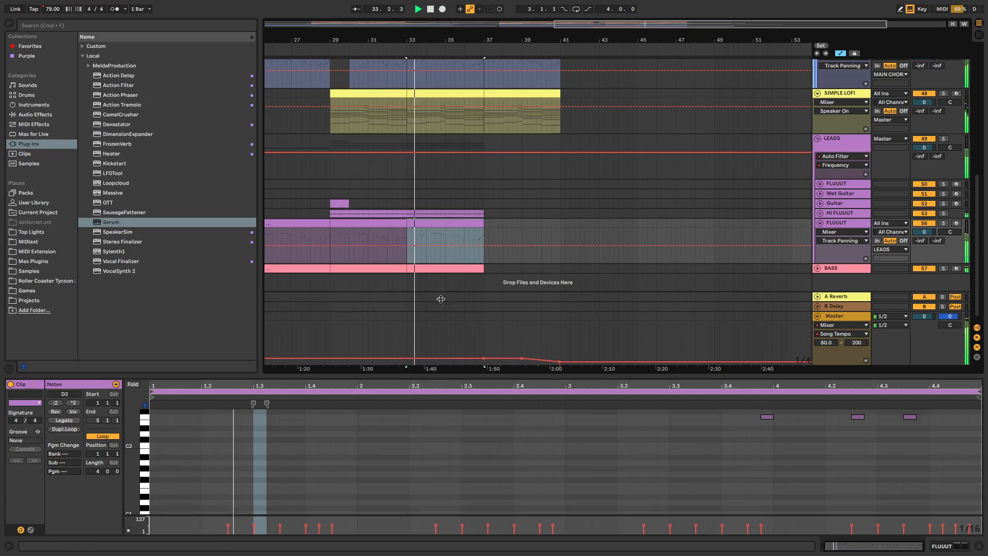
Enlarge the FLUUUT clip's note editor, look over its notes and shrink the editor back.
drag(441, 299, 433, 192)
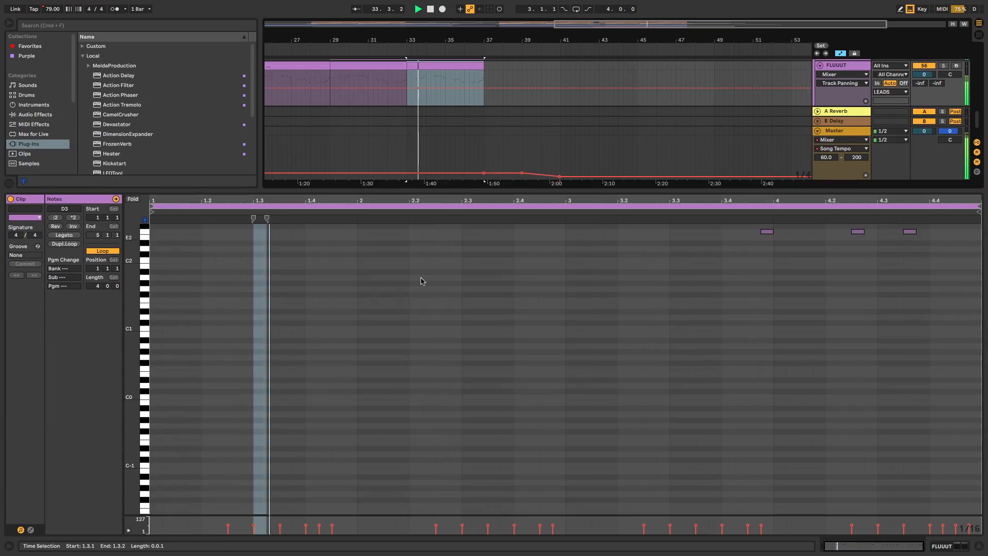
scroll(421, 280, up, 10)
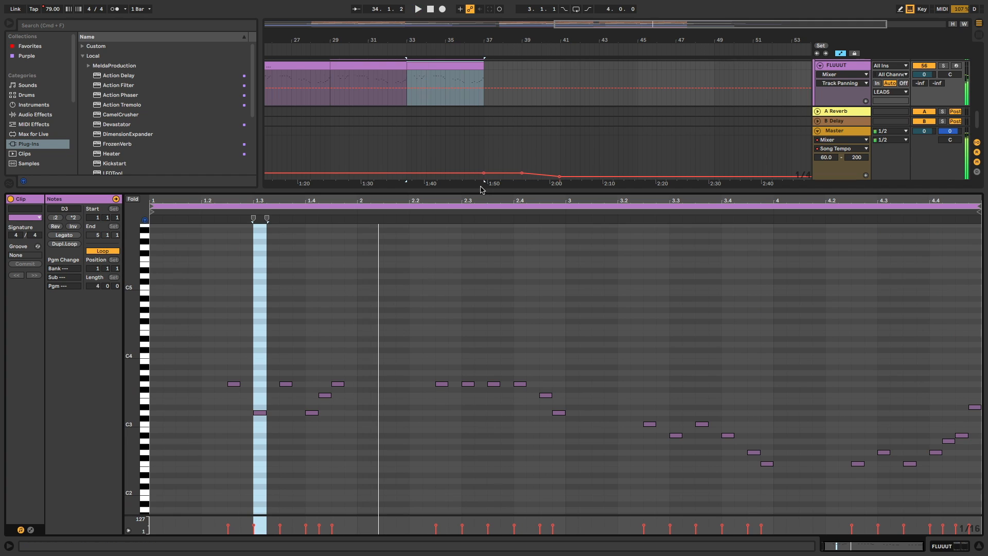
drag(478, 194, 453, 336)
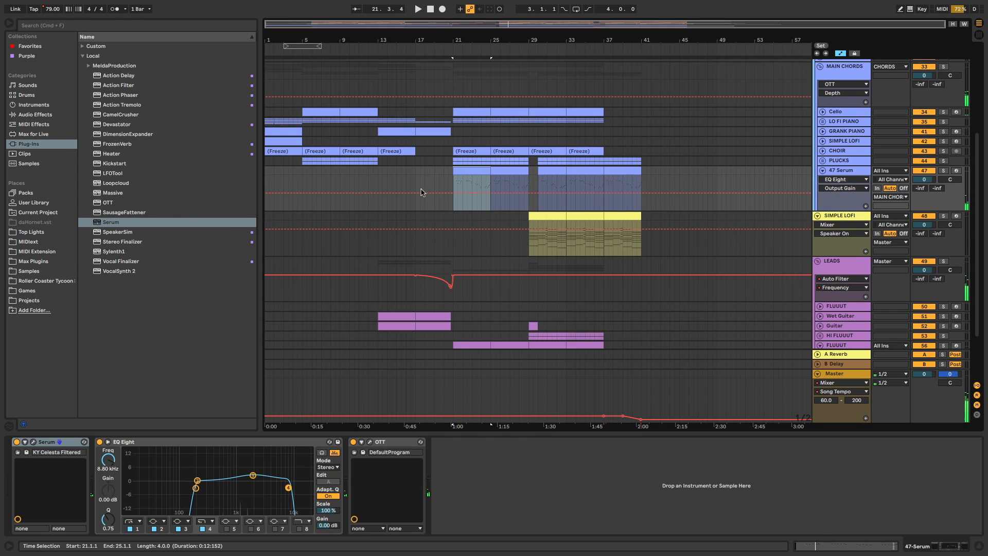
Freeze the 47 Serum track and unfreeze it again.
scroll(421, 192, up, 1)
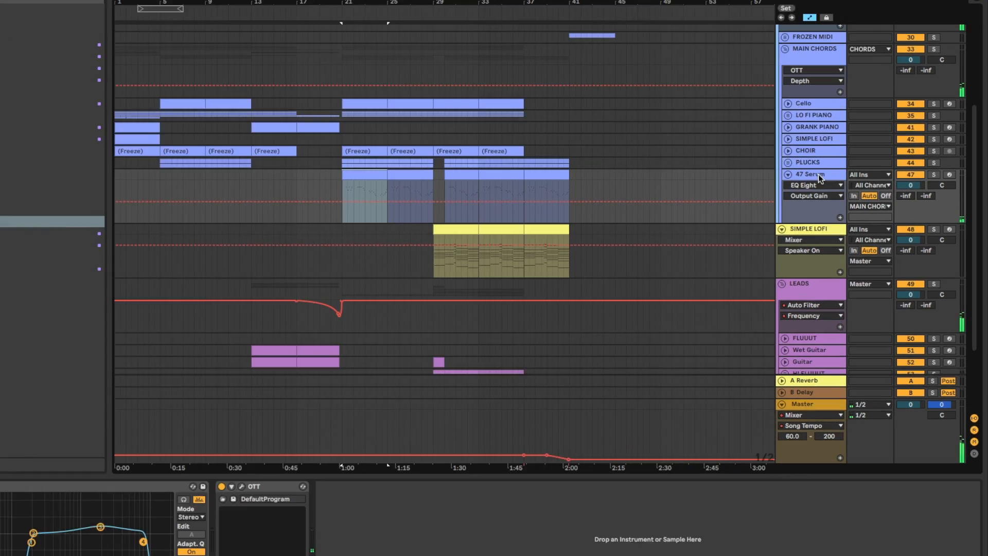
right_click(848, 184)
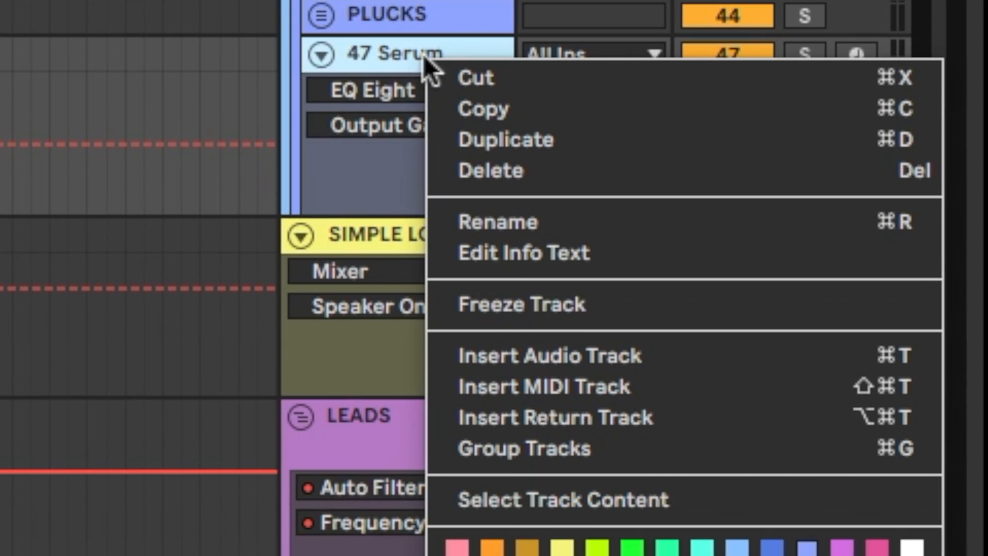
click(525, 308)
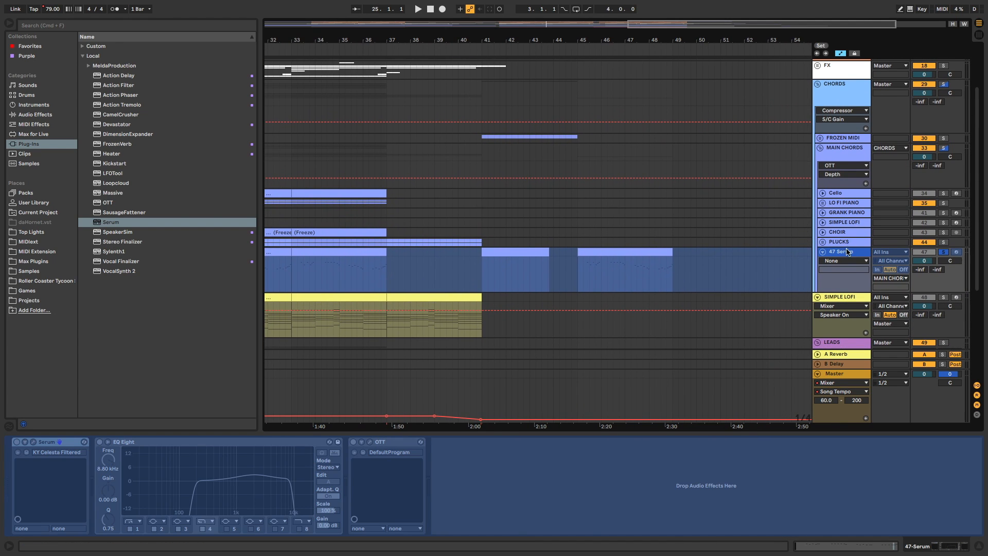
right_click(847, 252)
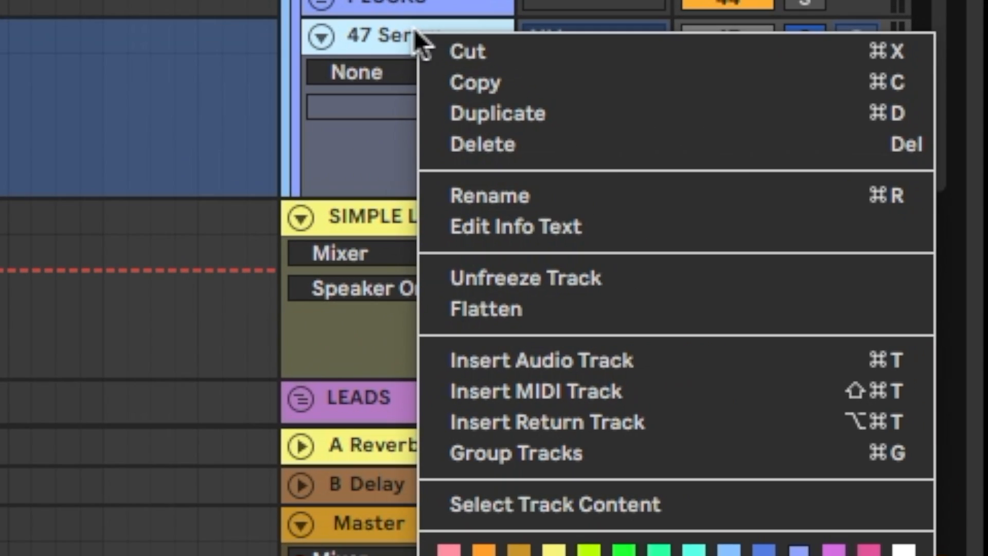
click(875, 314)
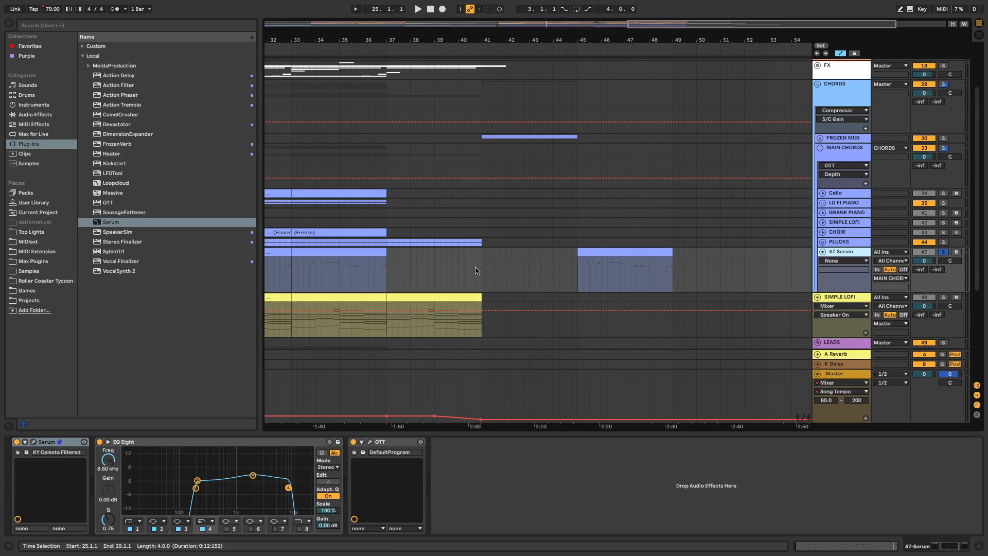
Freeze the 47 Serum track again and flatten it to audio, selecting the resulting clip at bar 25.
right_click(846, 251)
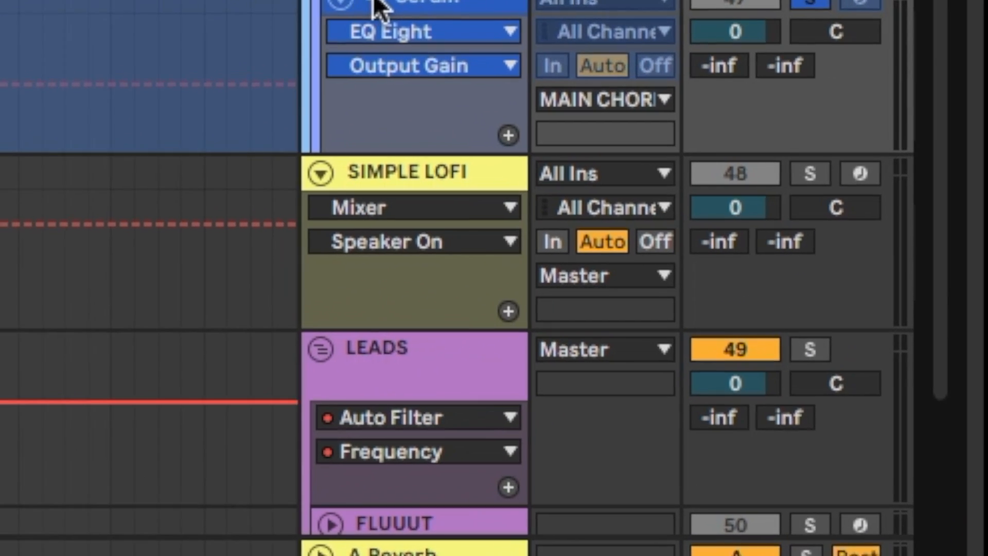
right_click(847, 211)
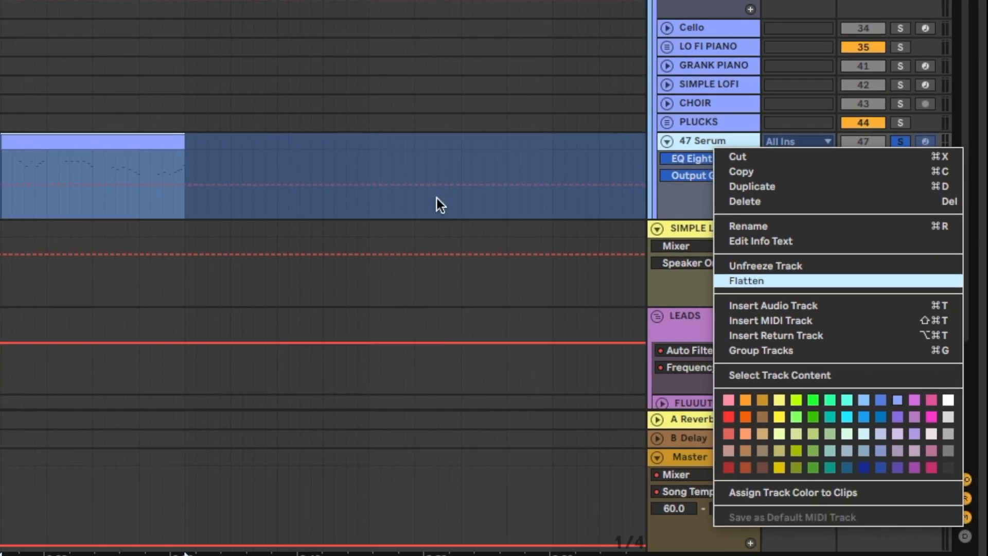
click(508, 278)
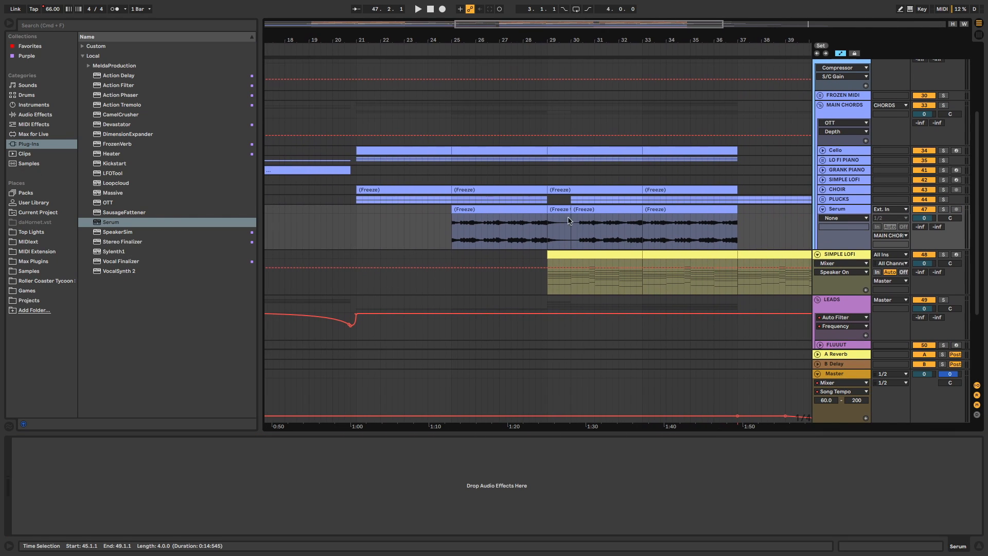
click(510, 212)
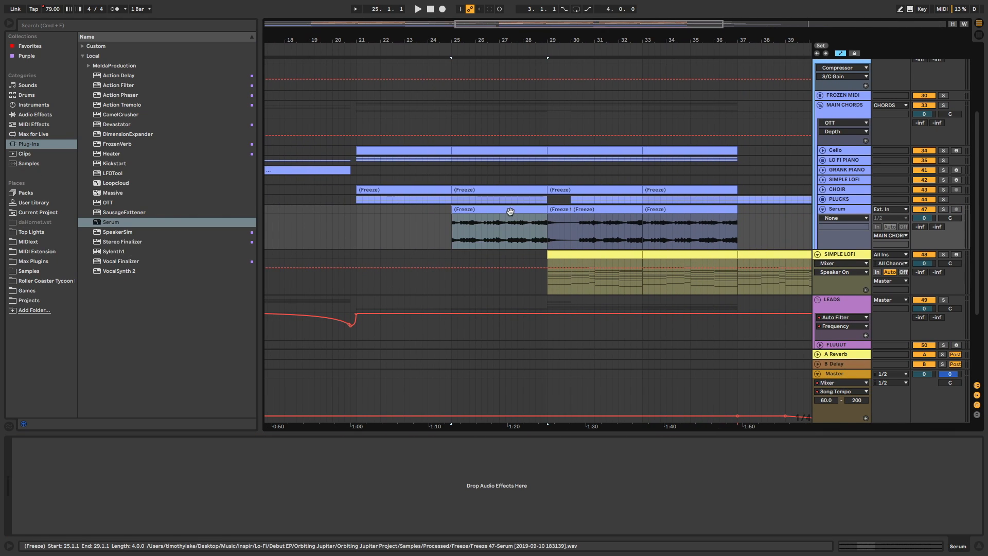
scroll(484, 209, right, 5)
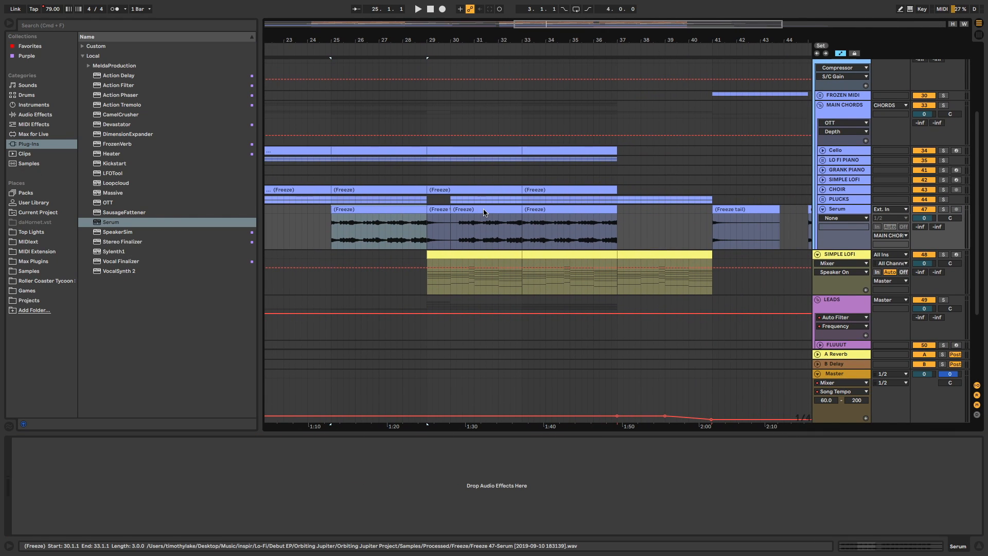
Undo the flattening of the 47 Serum track and redo it.
key(super+z)
scroll(483, 209, right, 9)
scroll(483, 209, down, 3)
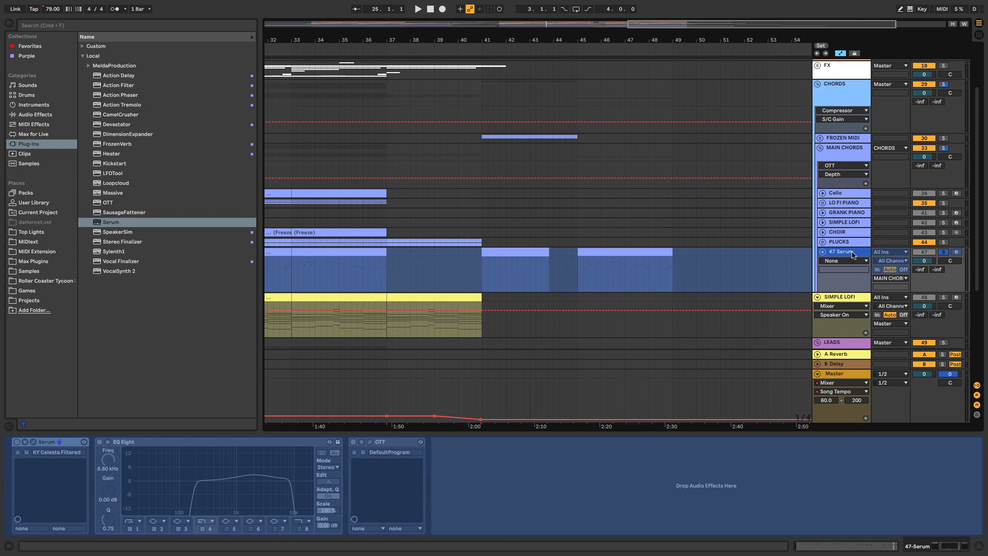
right_click(850, 250)
key(Escape)
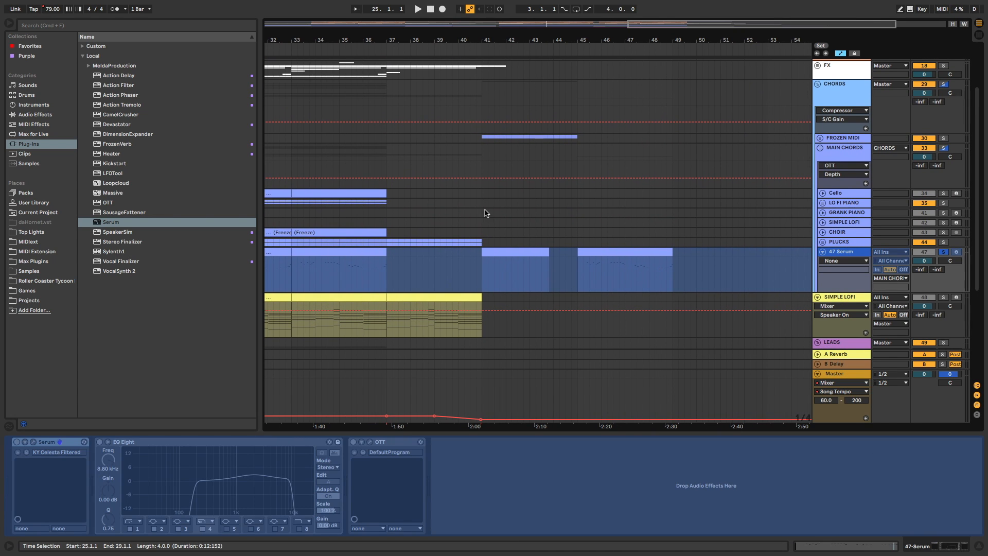
key(super+shift+z)
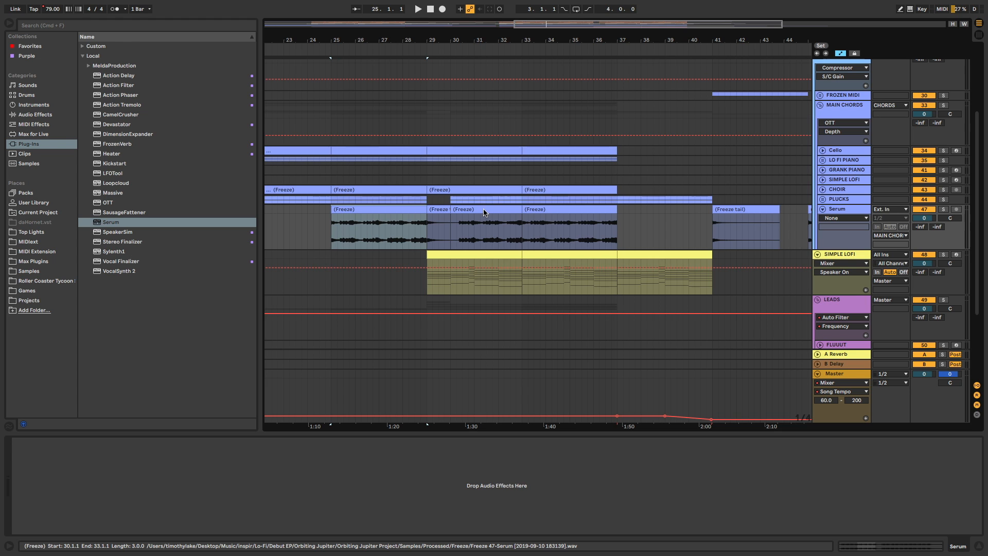
scroll(483, 212, left, 5)
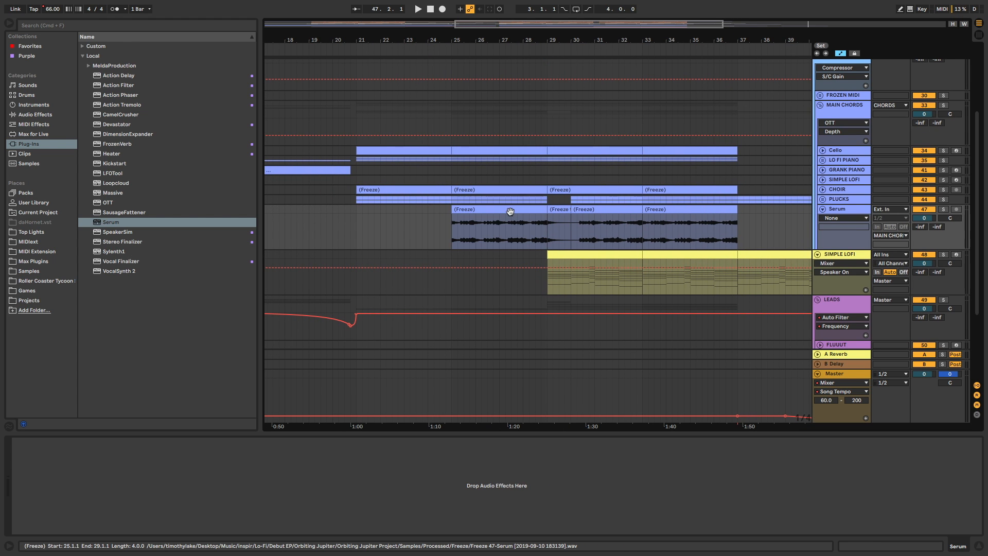
Undo the last four edits made around flattening the Serum track.
key(super+z)
key(super+z)
key(super+z)
key(super+z)
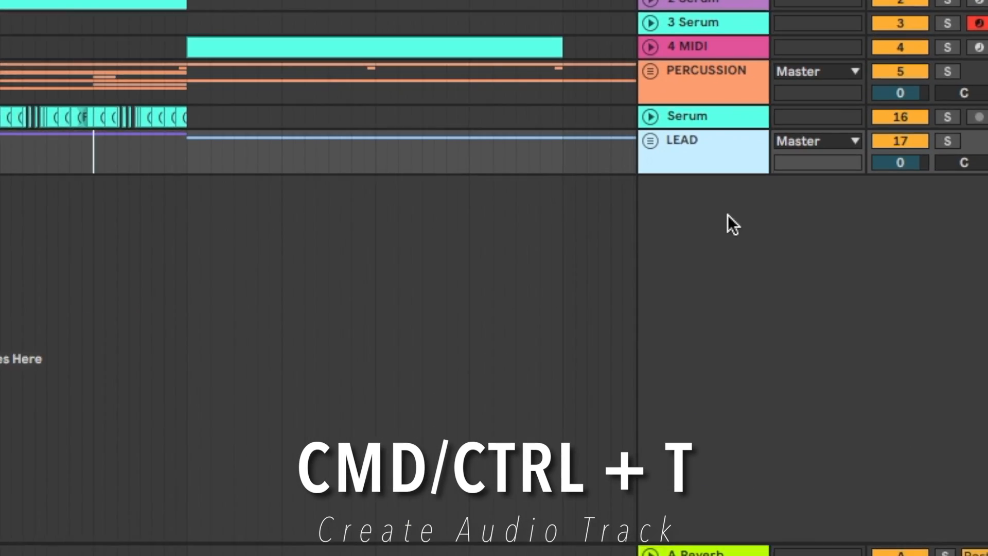
Add an audio track below LEAD with Snare 03 - Trap One.wav at bar 5 and open the clip in the sample editor.
key(ctrl+t)
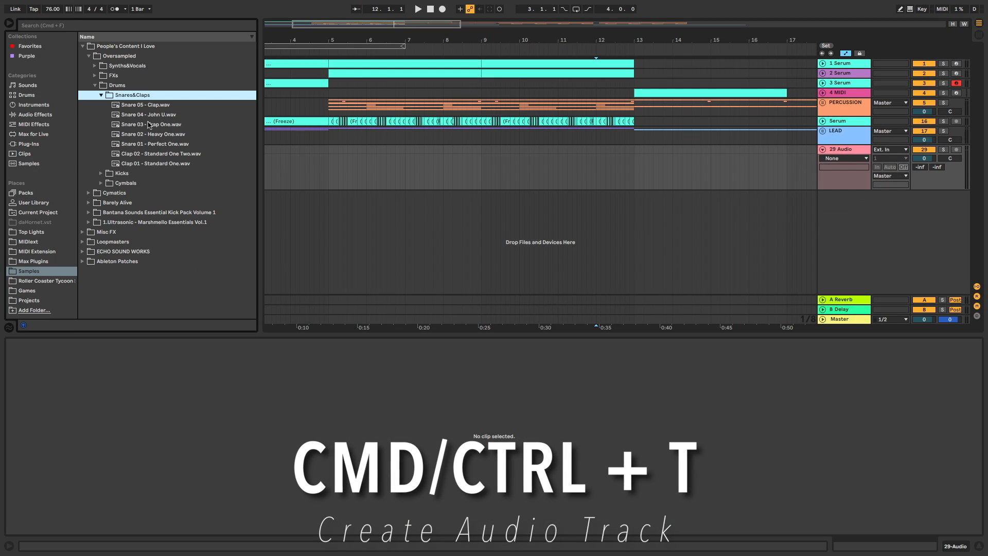
drag(151, 125, 332, 175)
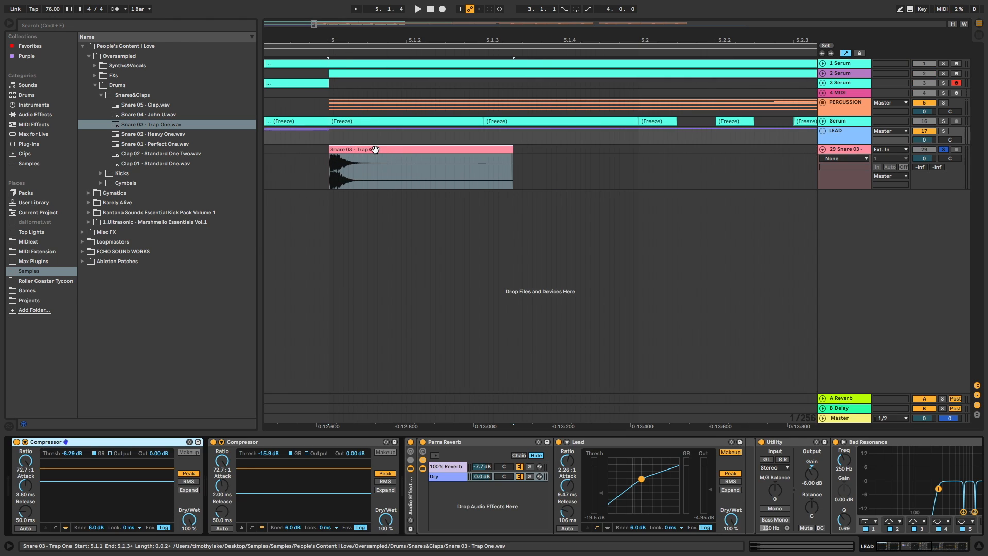
click(375, 150)
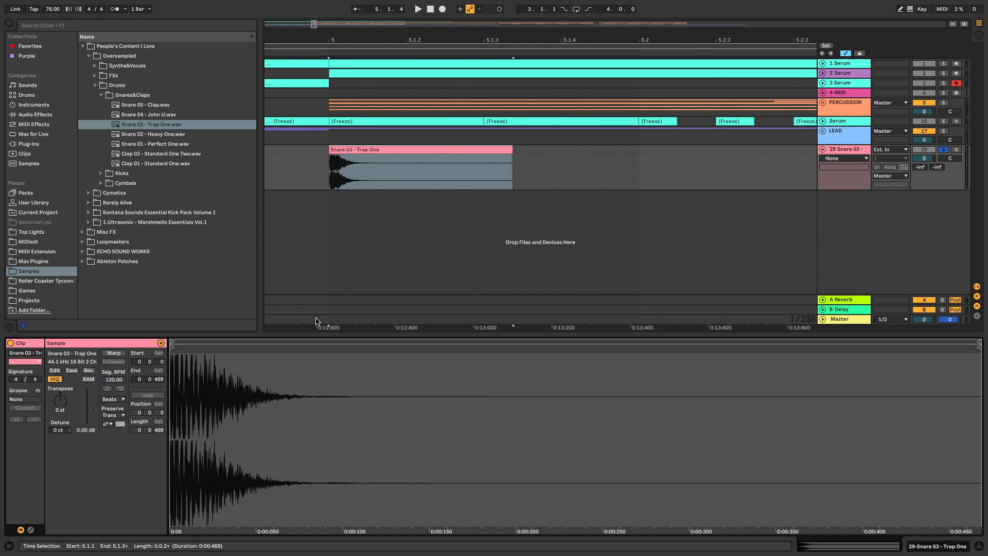
drag(311, 334, 313, 279)
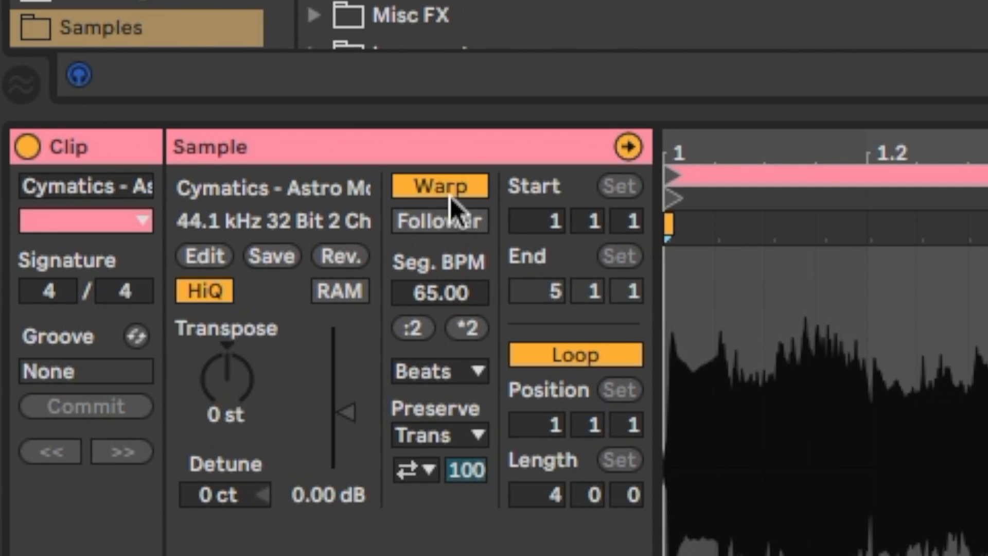
Toggle the Cymatics clip's Warp off and on, then set its segment BPM to 76.00 and keep the Beats warp mode.
click(450, 192)
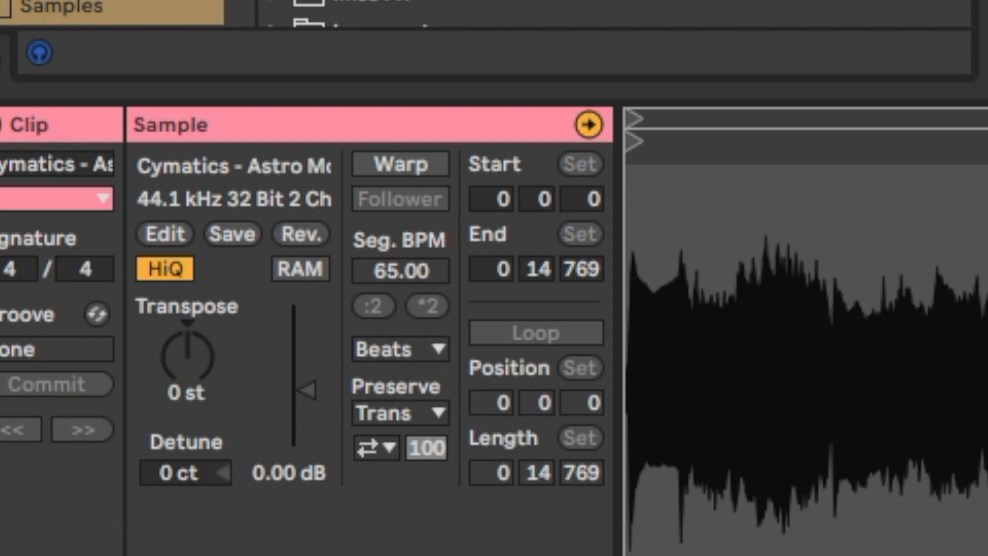
click(401, 164)
mouse_move(403, 270)
mouse_down()
mouse_move(404, 306)
mouse_move(396, 265)
mouse_up()
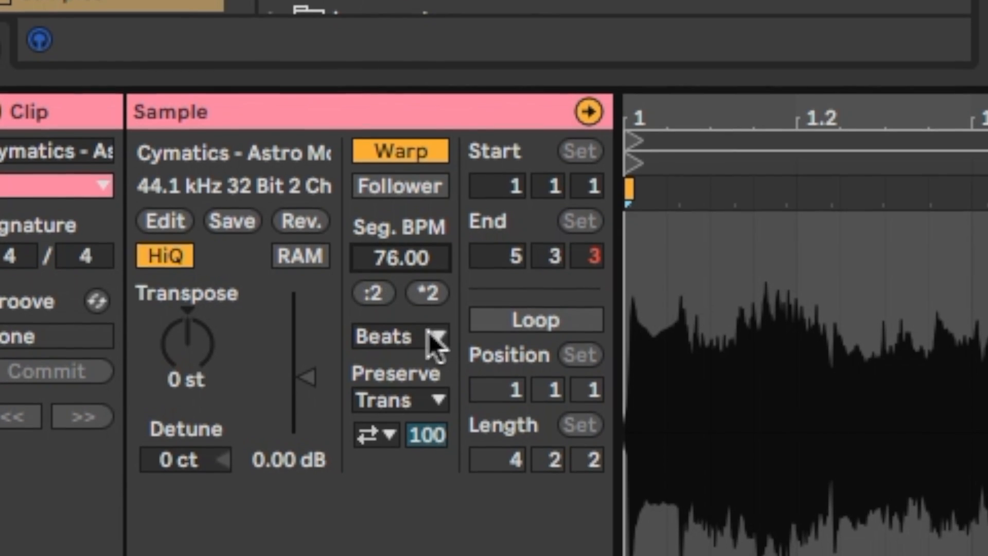
click(436, 350)
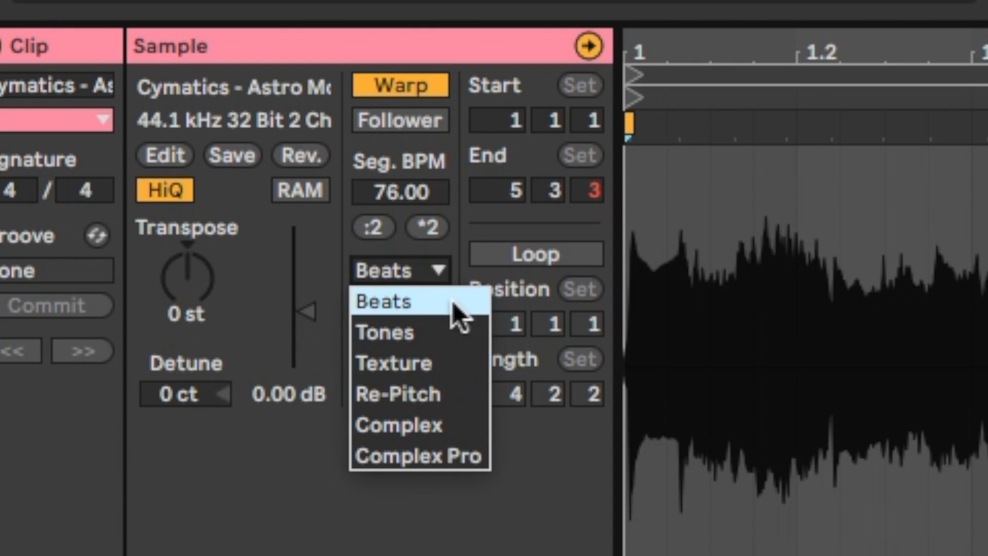
click(429, 268)
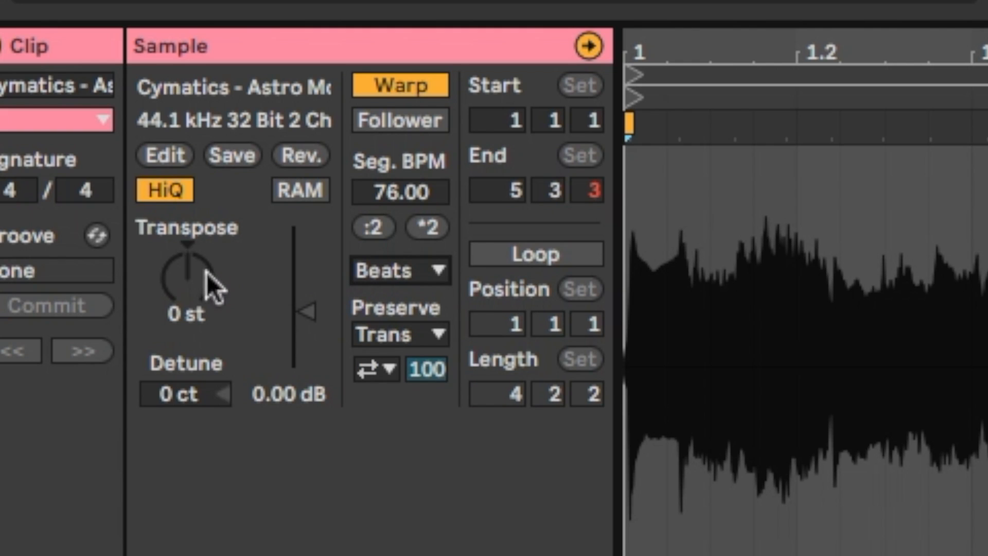
Try transposing the Cymatics clip by 6 st with 1 ct of detune and reset the transposition to 0 st.
drag(186, 275, 186, 266)
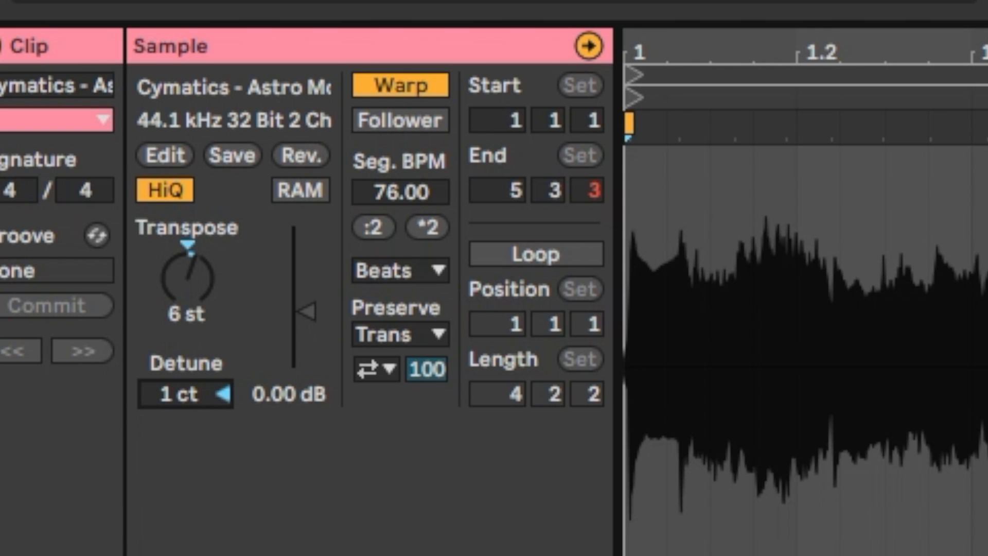
click(194, 273)
text(0)
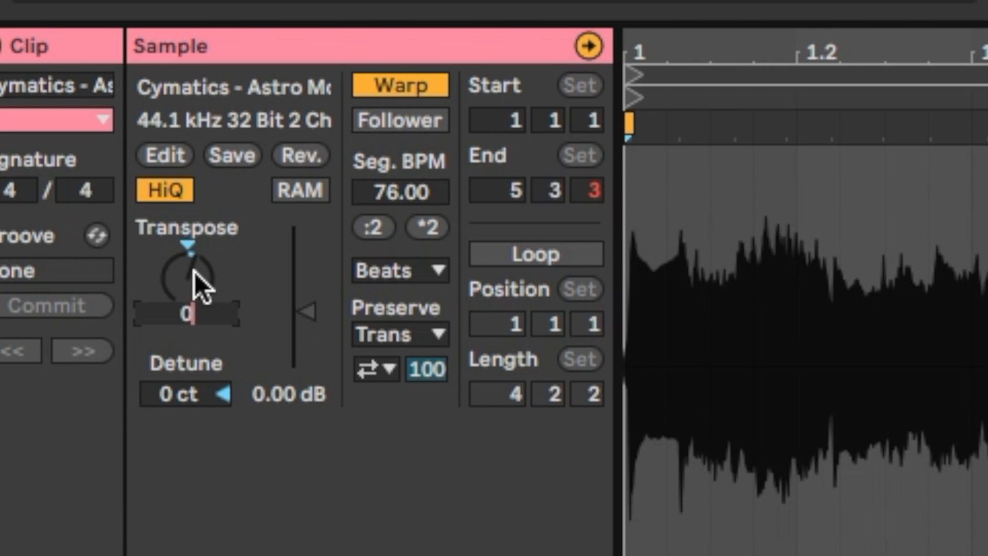
key(Return)
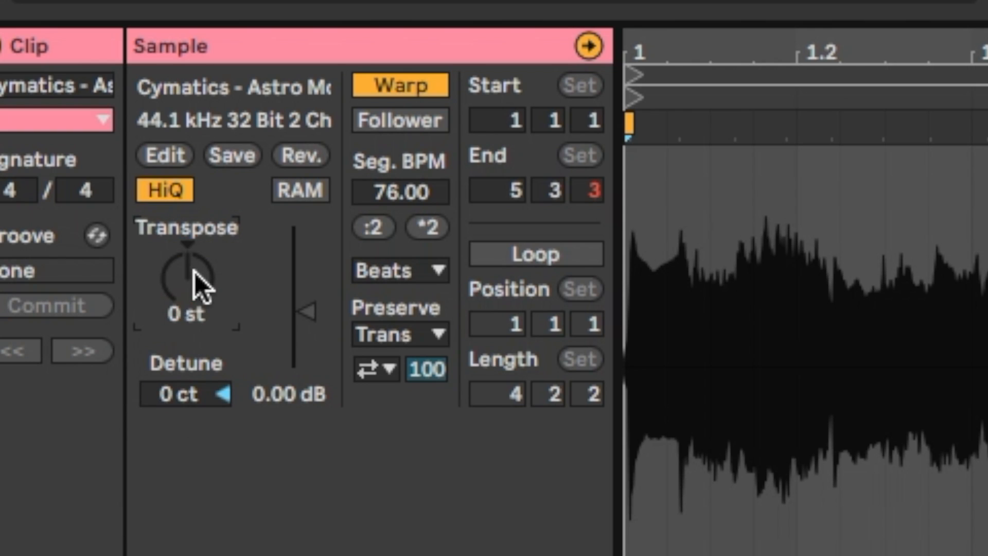
Reverse the Cymatics clip's sample, and try raising its gain to 21.9 dB before resetting it to 0.00 dB.
click(312, 152)
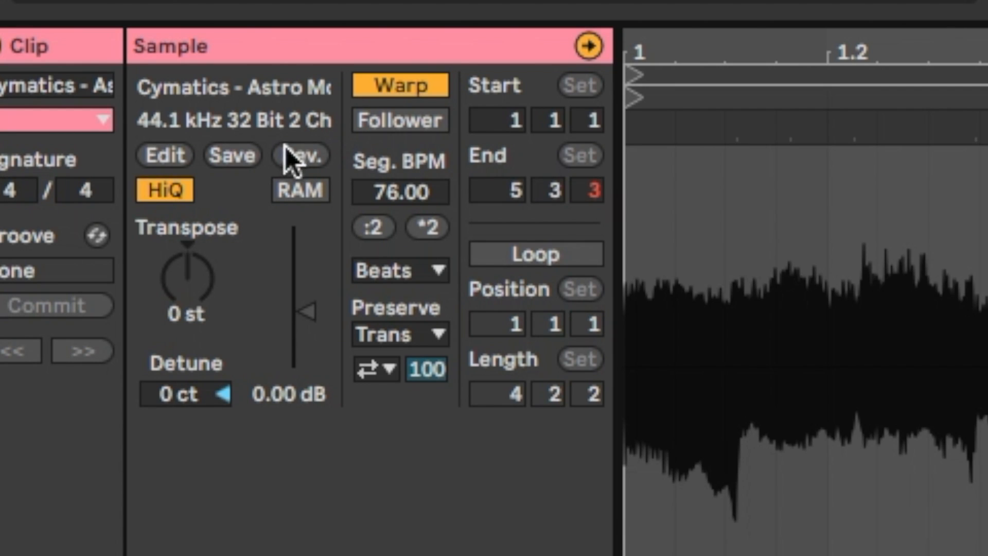
drag(307, 311, 306, 238)
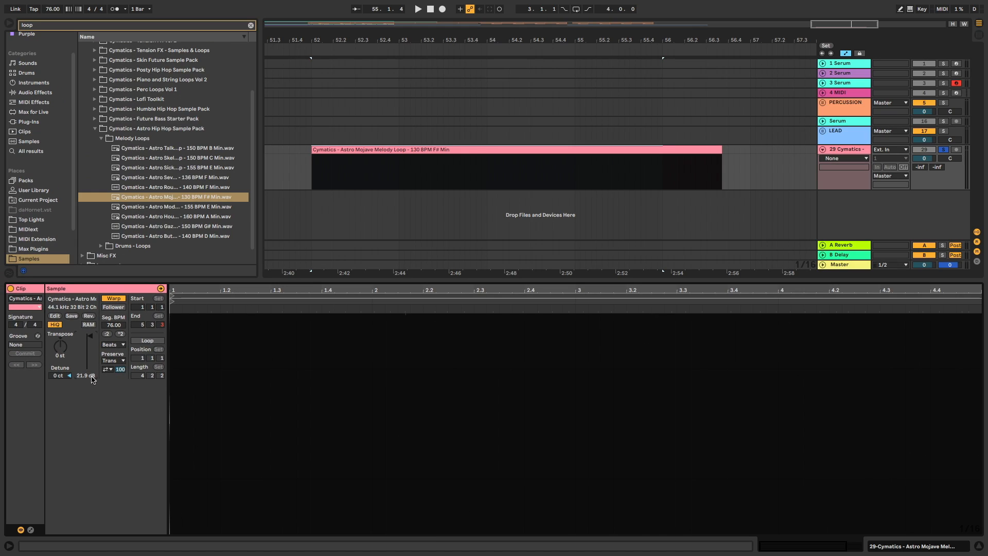
double_click(306, 394)
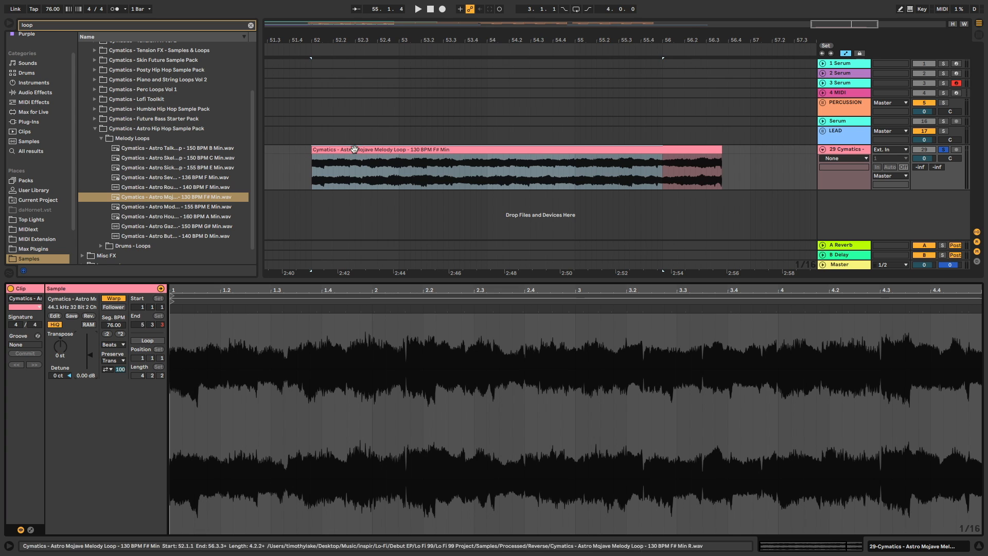
Split the Cymatics clip at six points into seven slices, with the first cut at 52.2.4.
click(344, 173)
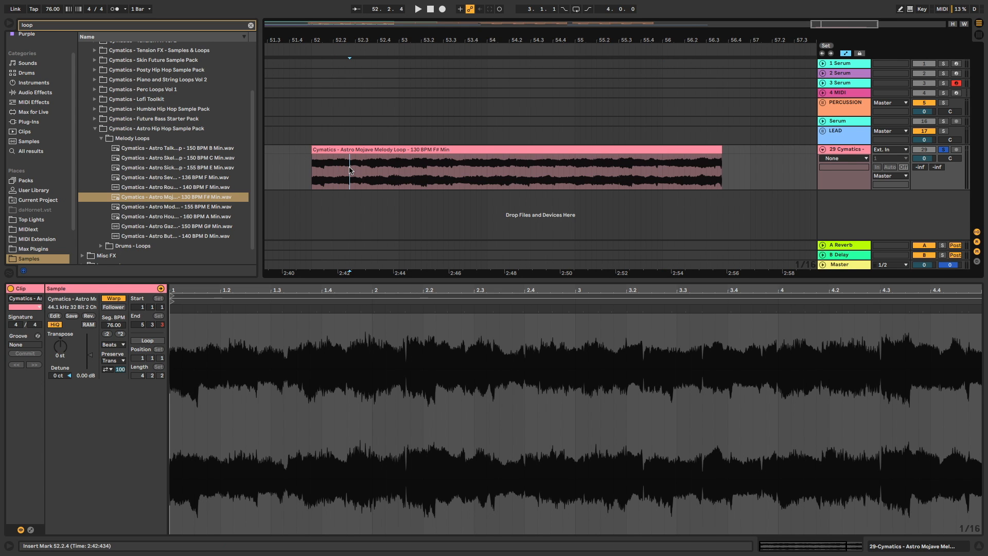
key(ctrl+e)
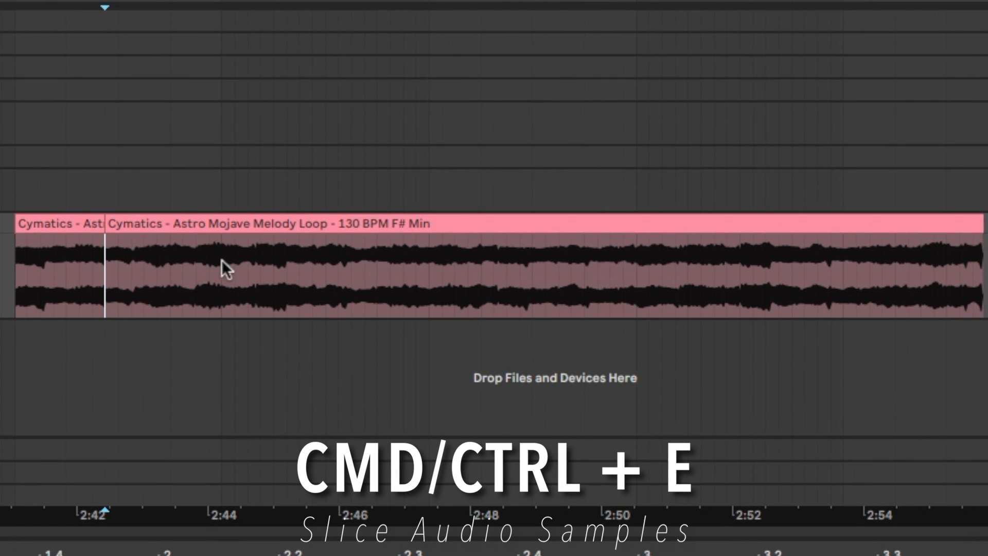
click(399, 167)
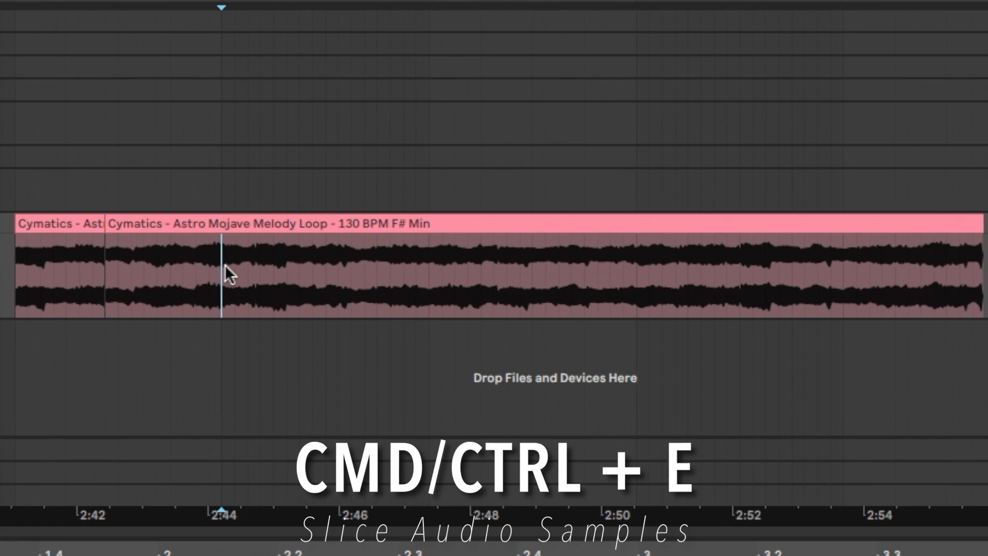
key(ctrl+e)
click(274, 273)
key(ctrl+e)
click(352, 272)
key(ctrl+e)
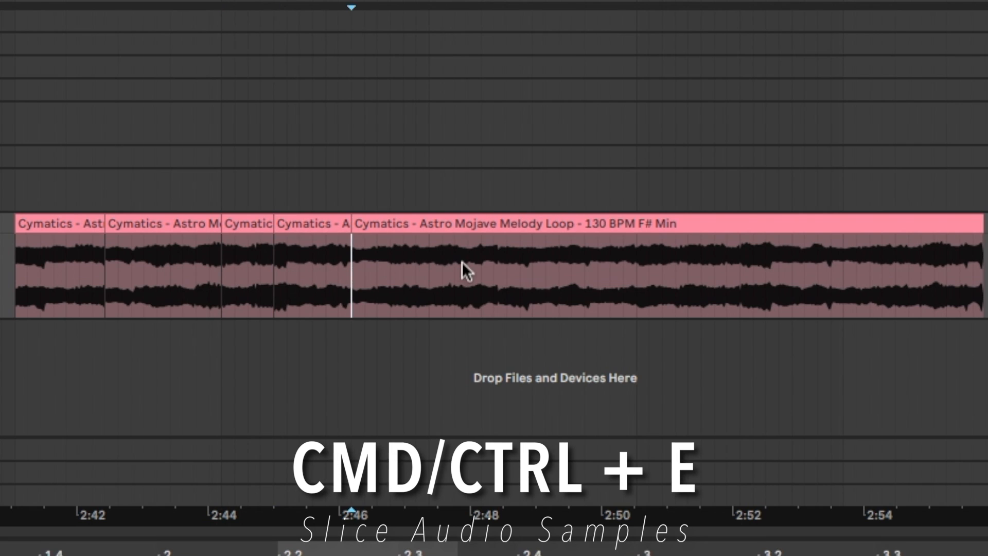
click(462, 262)
key(ctrl+e)
click(549, 262)
key(ctrl+e)
click(581, 268)
Select all seven Cymatics slices and consolidate them into a single clip.
click(77, 214)
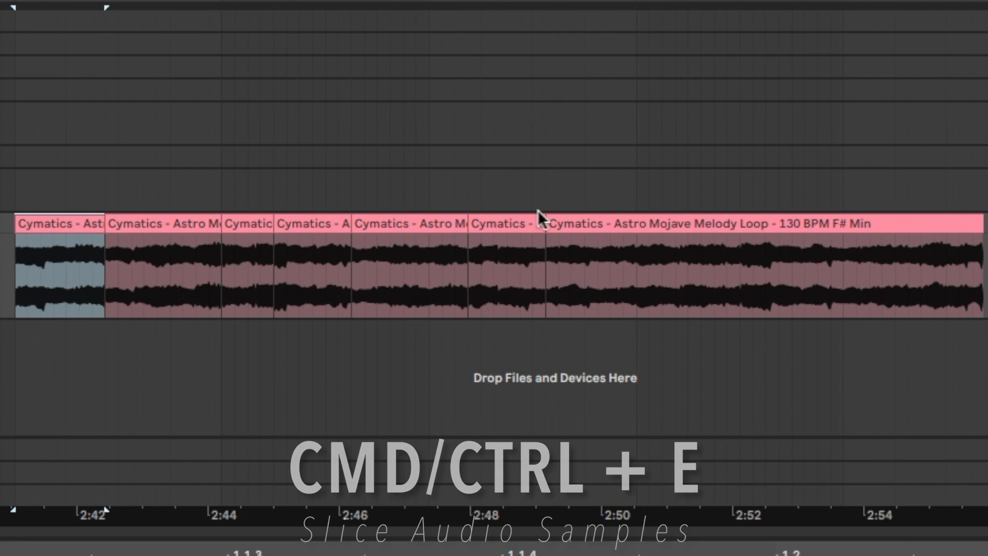
shift+click(599, 223)
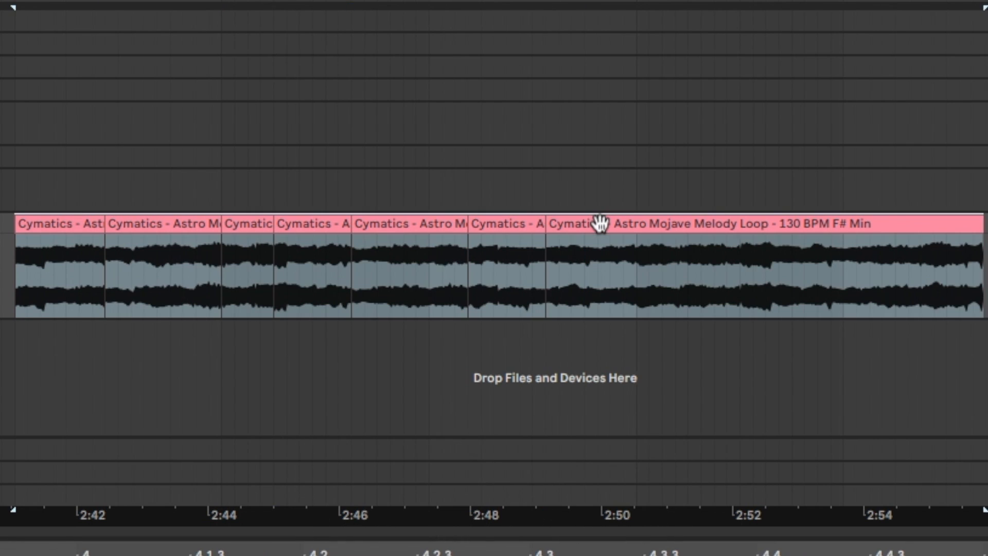
right_click(47, 213)
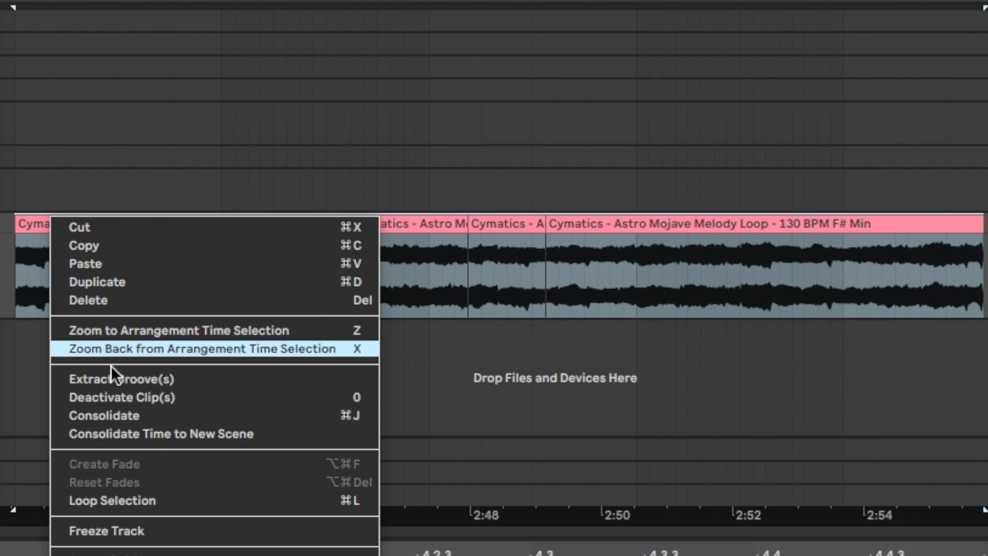
click(116, 415)
click(218, 246)
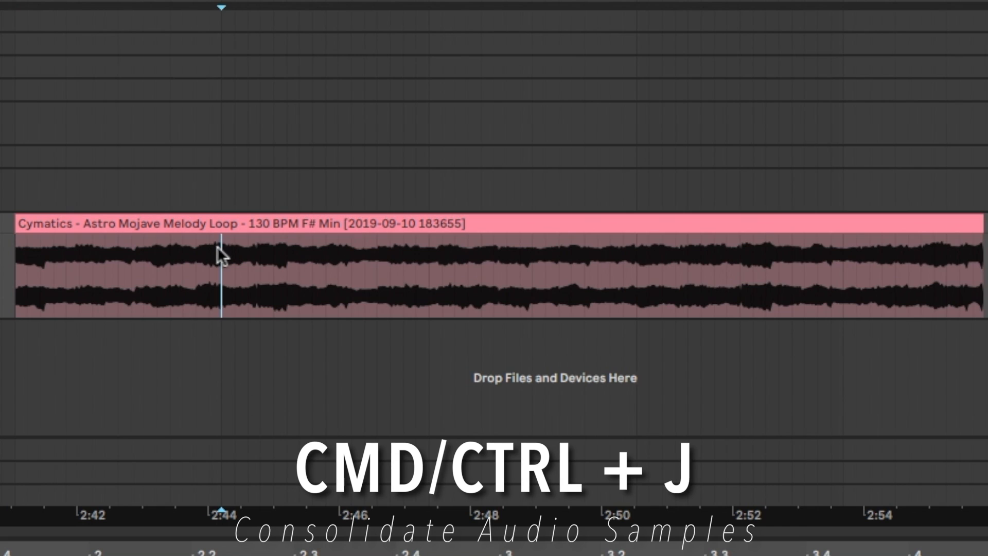
Add a fade-in about 6 seconds long to the start of the consolidated Cymatics clip and slightly adjust its curve.
double_click(68, 228)
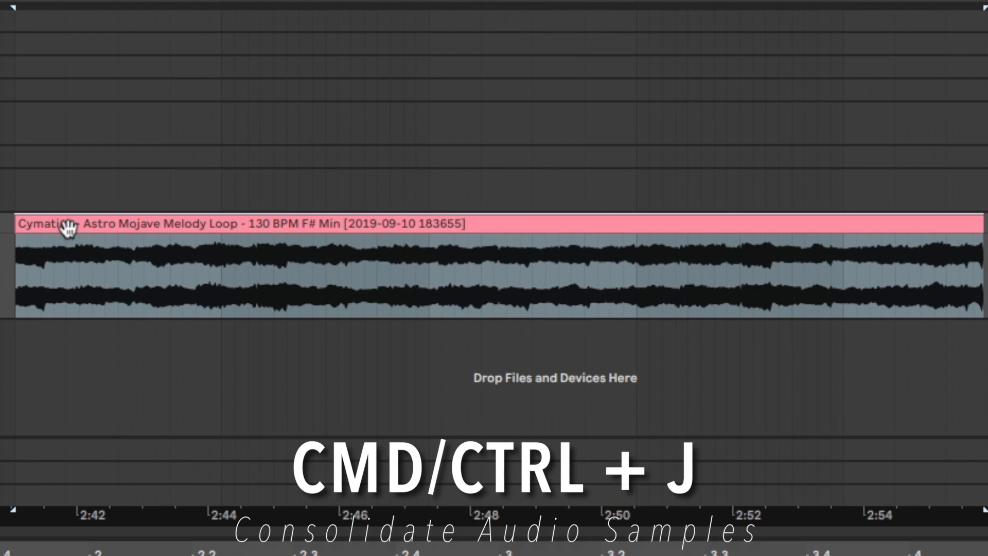
click(103, 237)
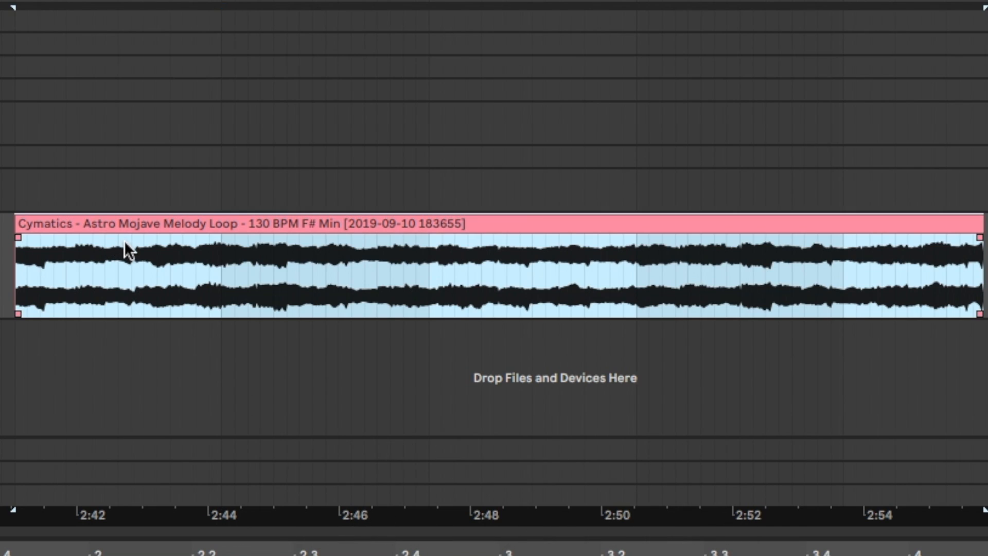
mouse_move(19, 235)
mouse_down()
mouse_move(418, 234)
mouse_move(478, 237)
mouse_move(367, 245)
mouse_move(500, 246)
mouse_move(421, 247)
mouse_up()
click(284, 223)
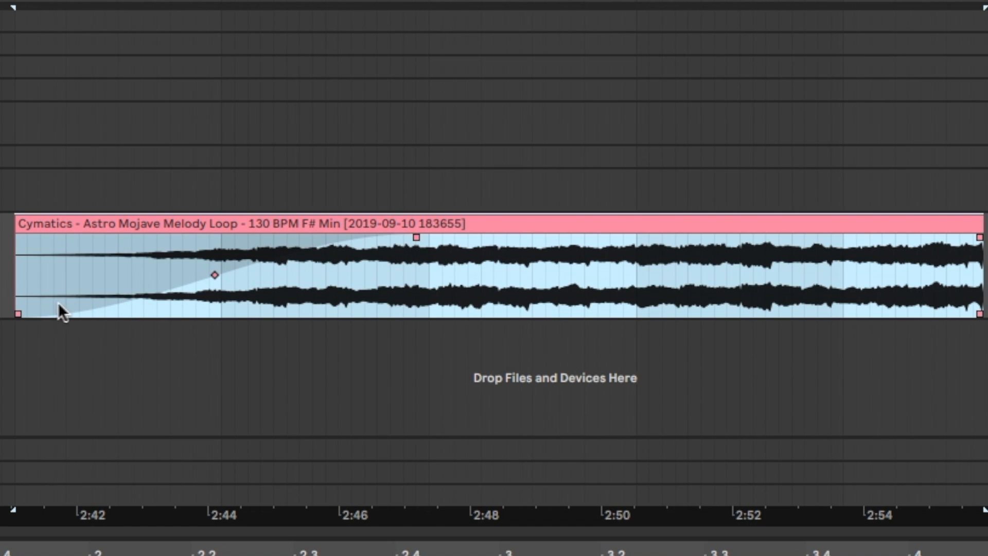
mouse_move(214, 275)
mouse_down()
mouse_move(243, 307)
mouse_move(203, 237)
mouse_move(207, 278)
mouse_up()
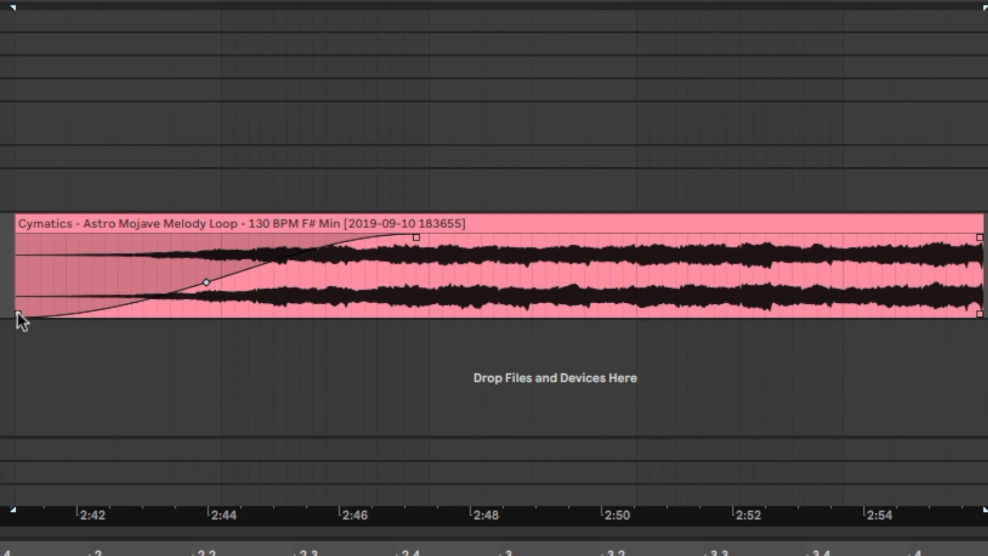
mouse_move(16, 312)
mouse_down()
mouse_move(422, 319)
mouse_move(16, 312)
mouse_up()
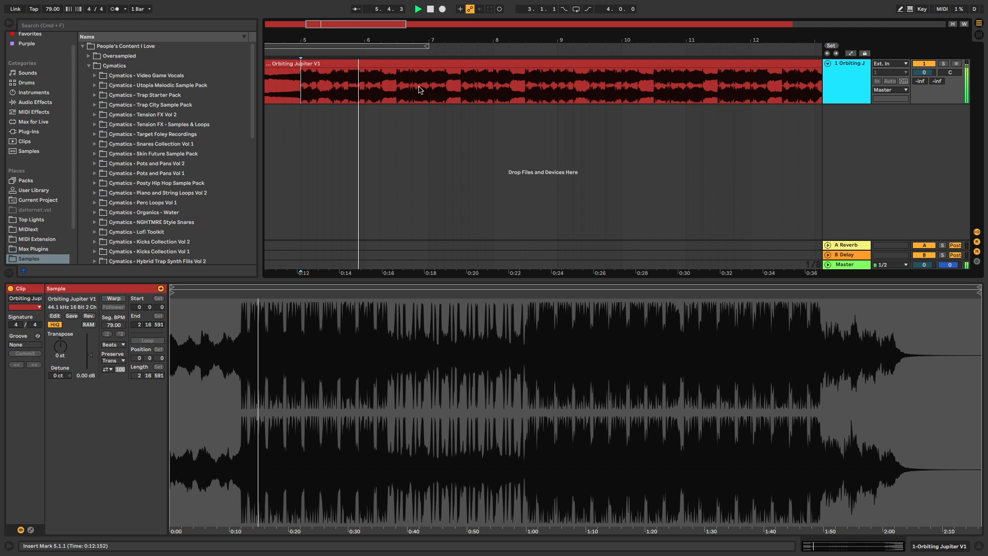
Toggle playback of the Orbiting Jupiter V1 clip and enlarge the arrangement area to give the tracks more room.
key(space)
key(space)
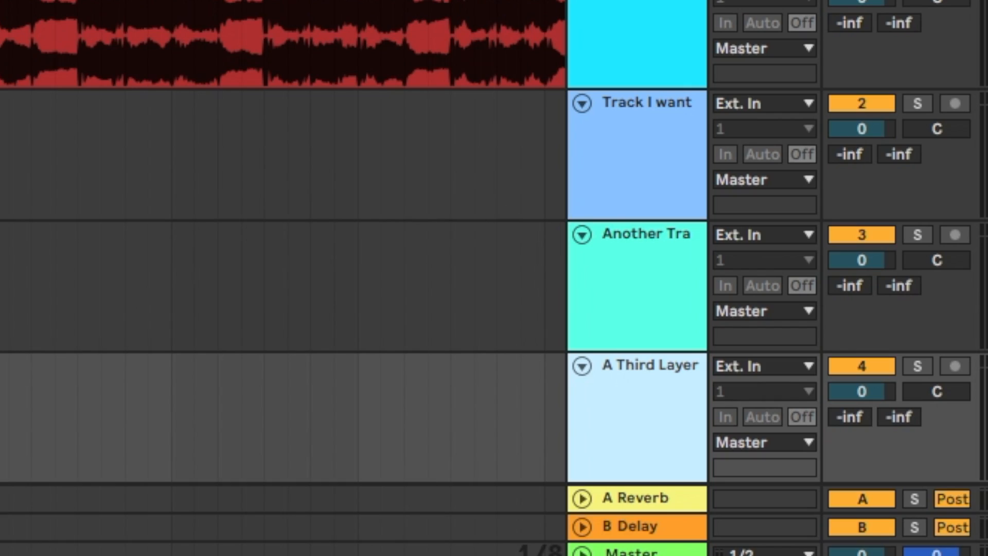
key(ctrl+alt+l)
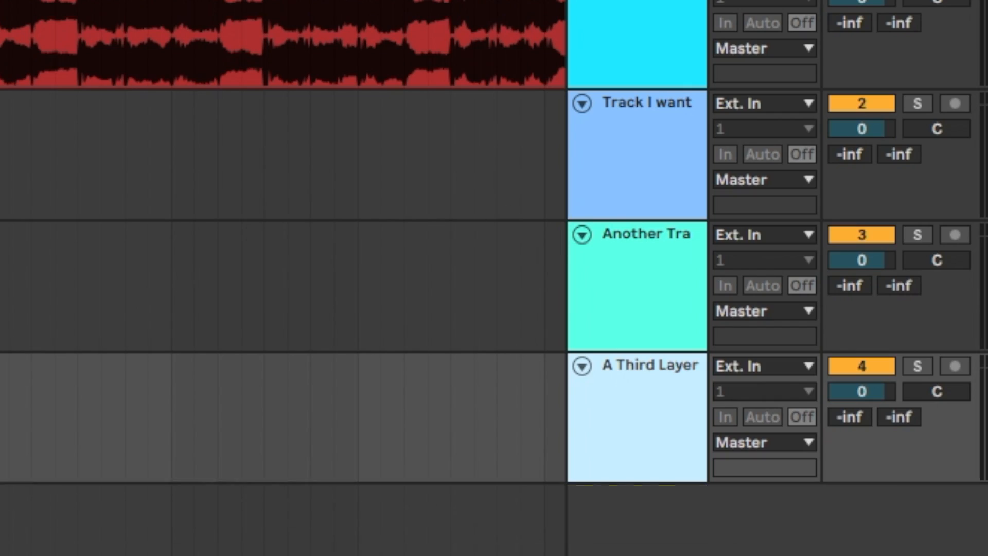
click(642, 170)
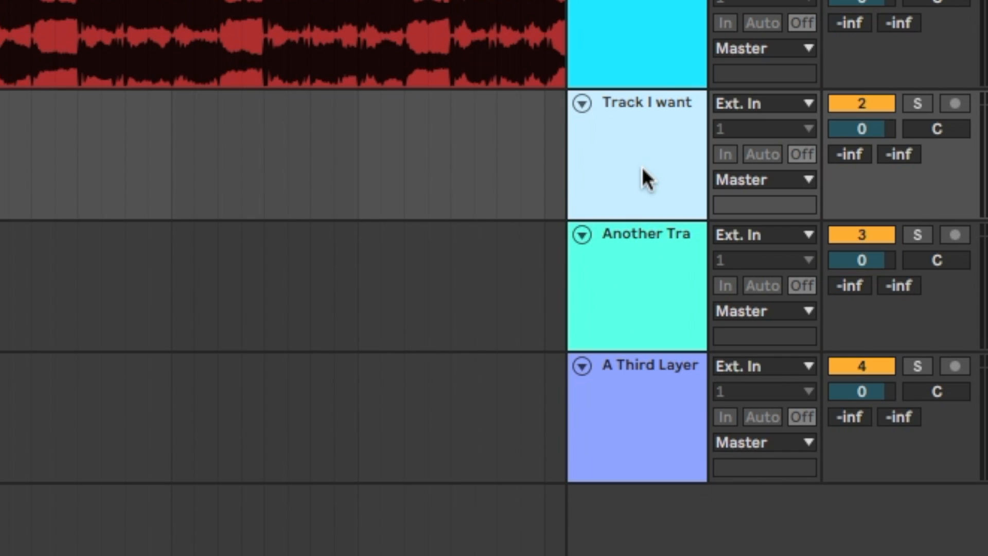
shift+click(644, 275)
shift+click(641, 393)
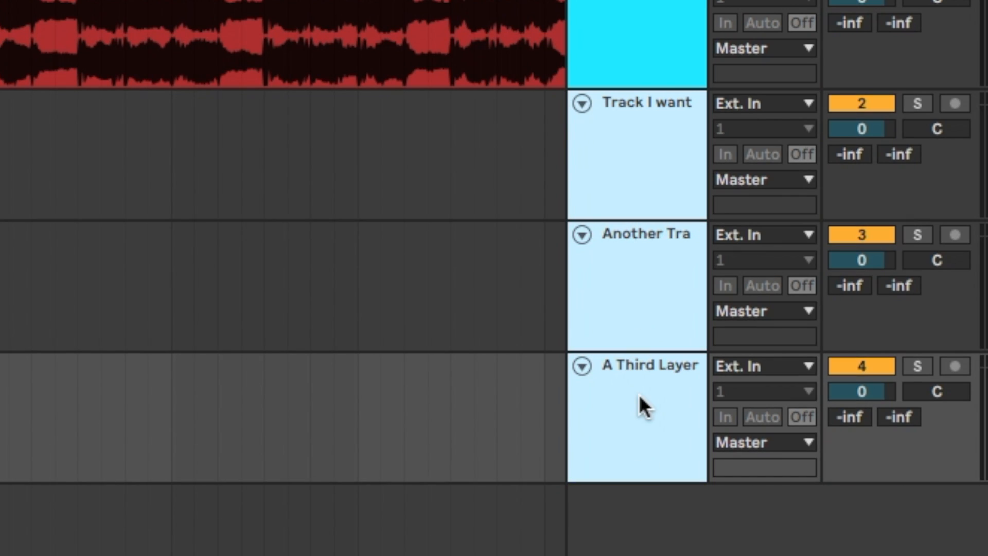
click(474, 135)
click(673, 50)
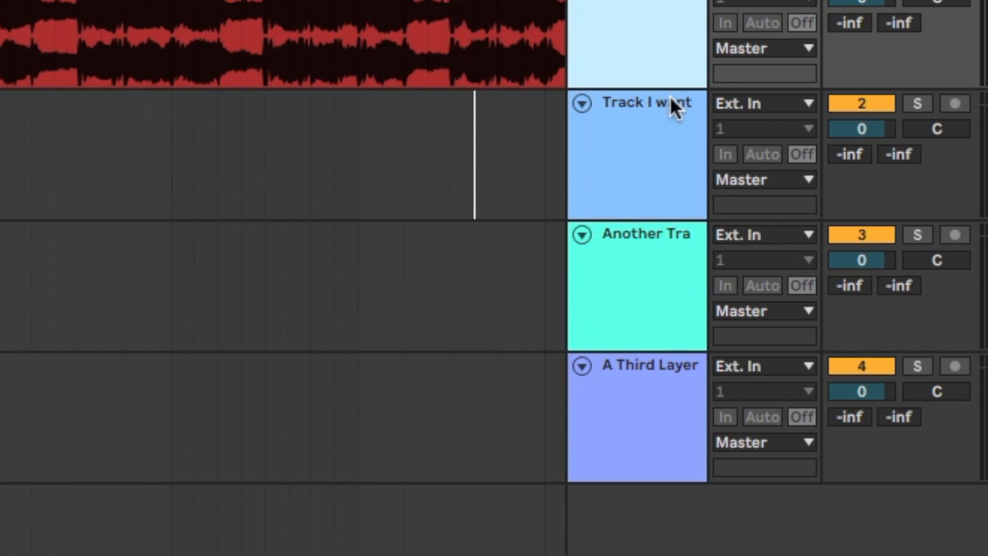
Group the three empty audio tracks below Orbiting Jupiter, from Track I want to A Third Layer, and name the group "Group!".
click(666, 157)
shift+click(655, 397)
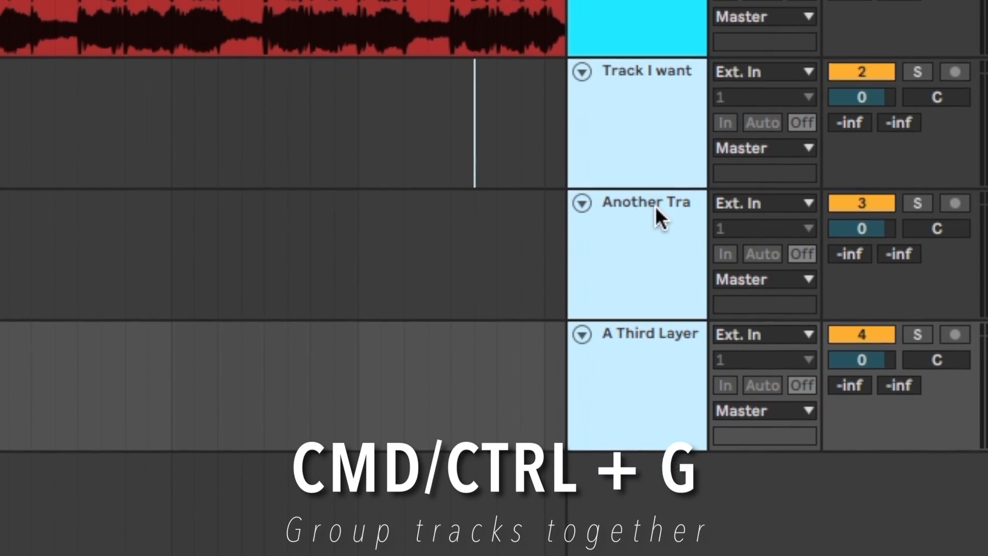
key(ctrl+g)
click(650, 112)
key(ctrl+r)
text(Group!)
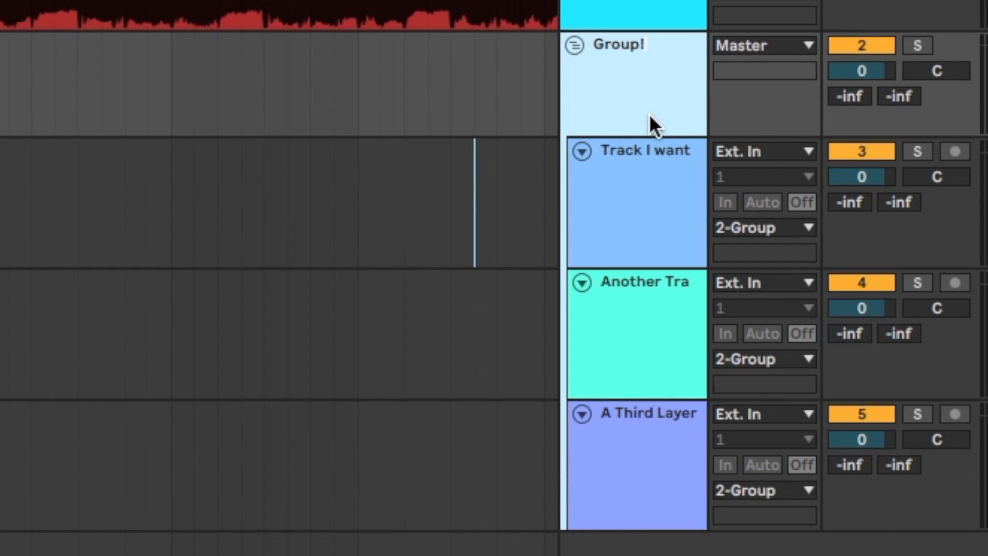
key(Return)
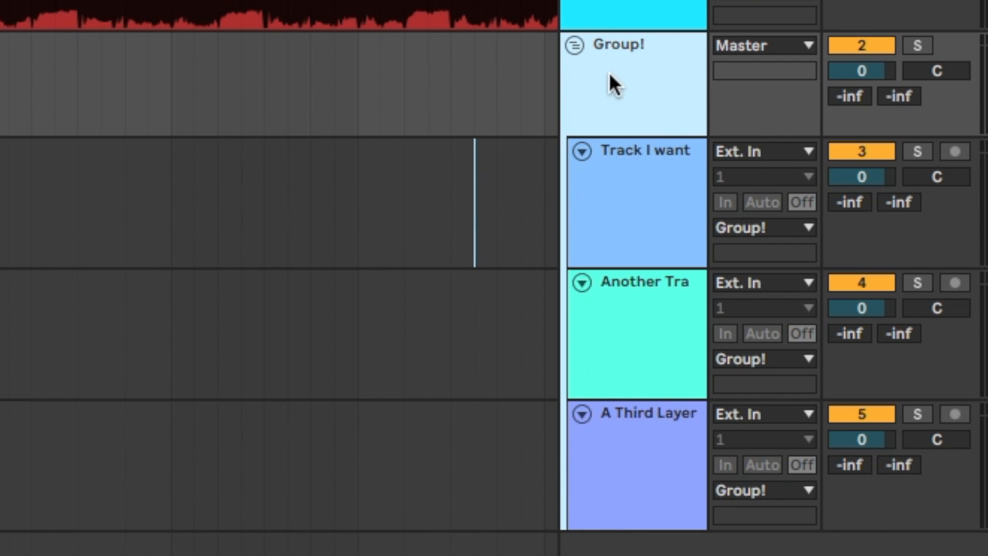
Collapse Group!, duplicate it, and rename the copy "Another Group".
click(578, 43)
key(ctrl+d)
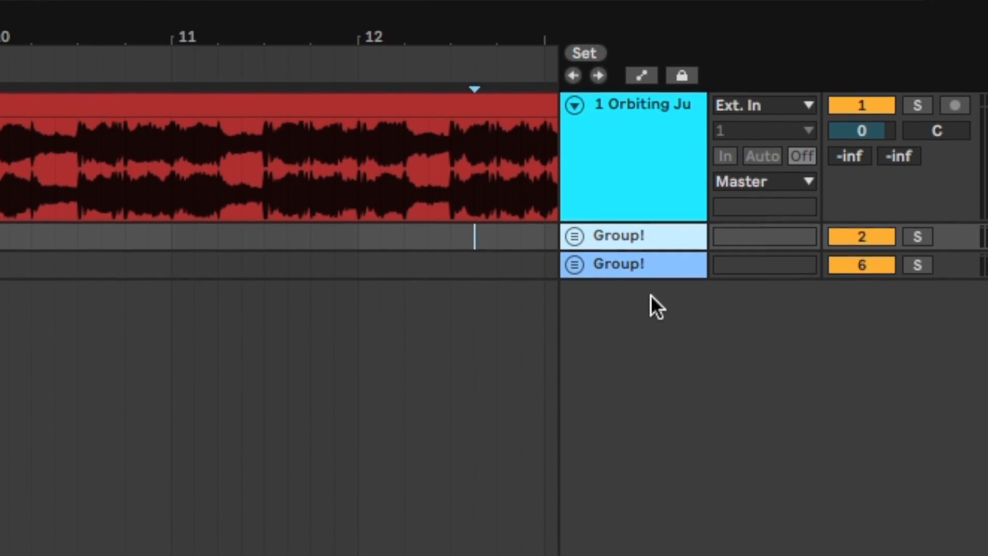
click(640, 283)
key(ctrl+r)
text(Anto)
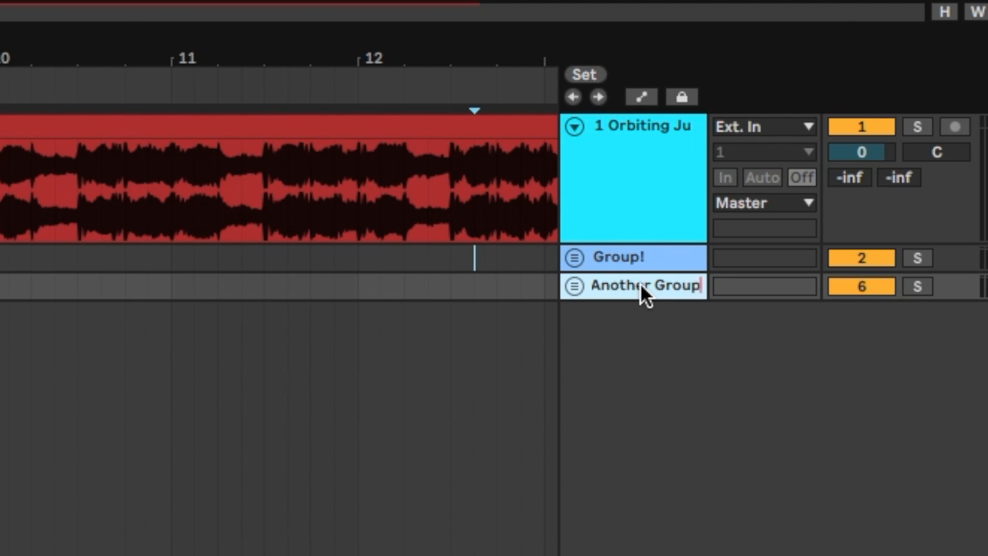
Nest Group! and Another Group inside a new group named "Group!" and collapse the outer group.
click(637, 255)
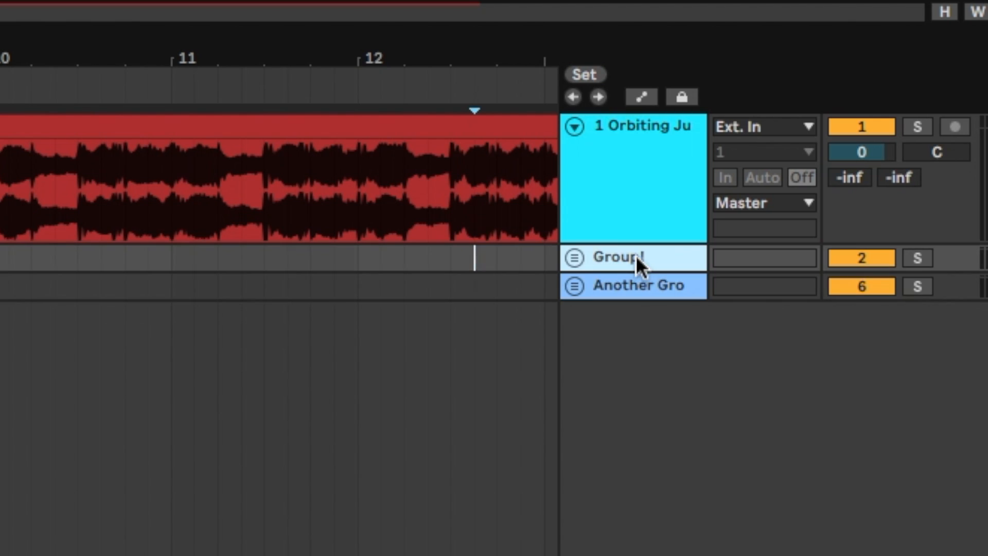
shift+click(638, 283)
key(super+g)
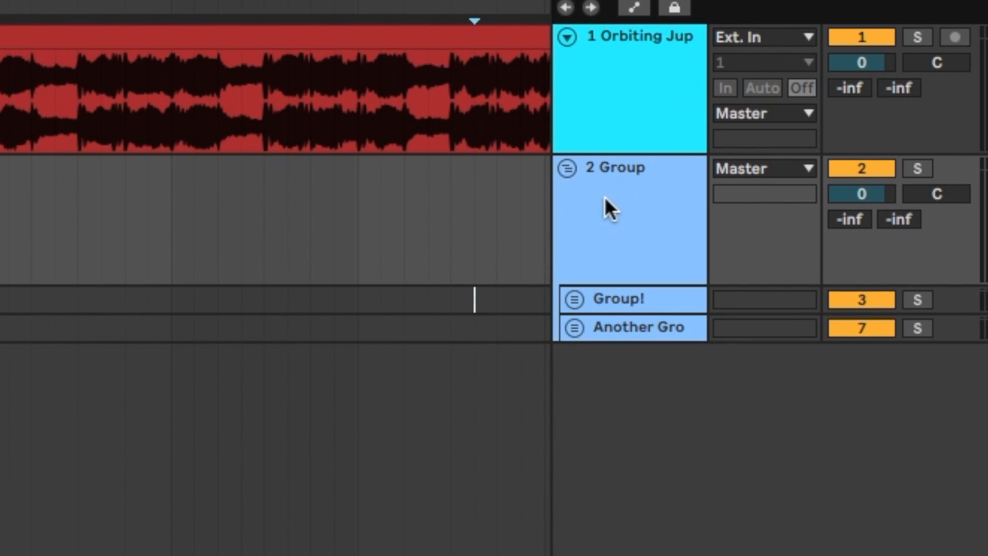
key(super+r)
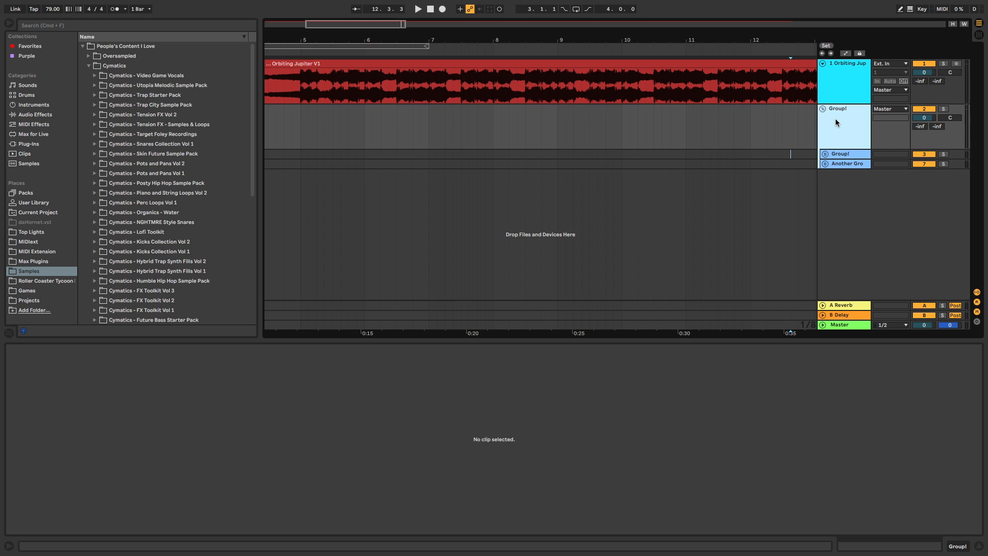
click(826, 154)
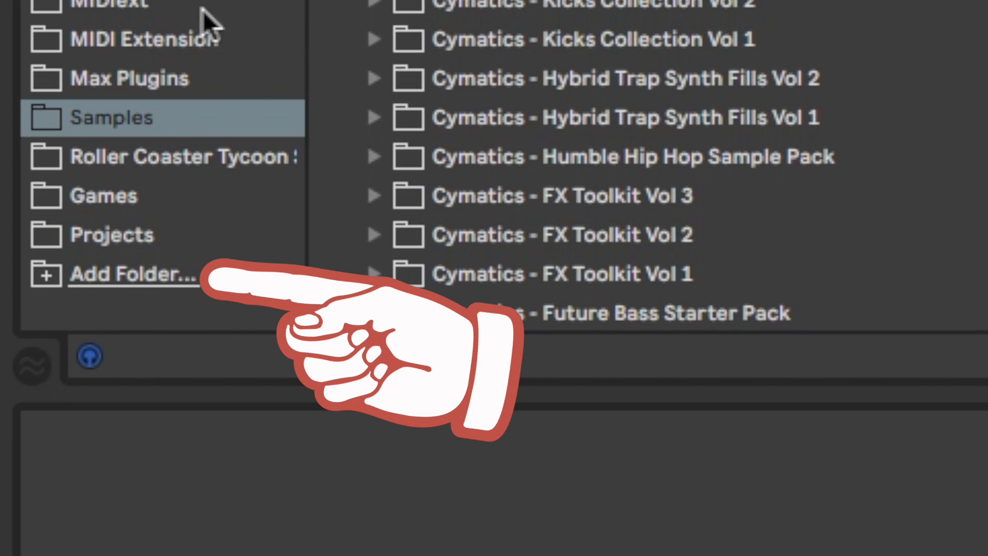
Open the folder chooser for adding a folder to the browser's Places and cancel it.
click(108, 273)
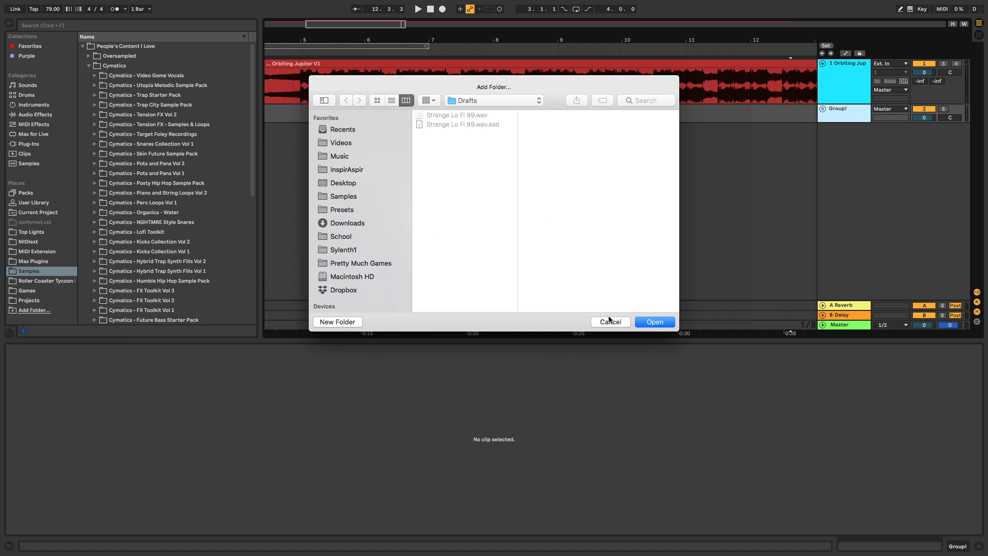
click(609, 322)
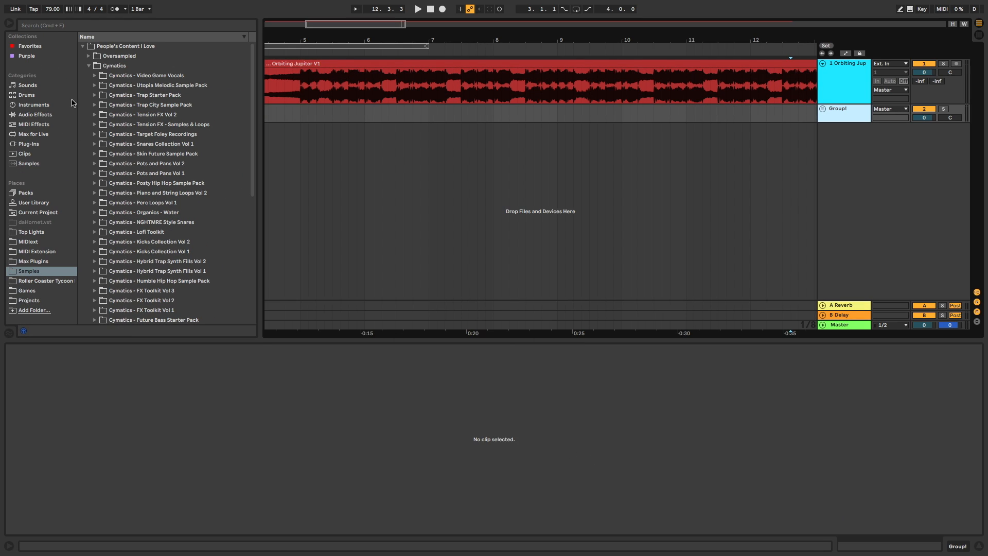
Assign the Cymatics - FX Toolkit Vol 3 folder to the Gray collection.
scroll(119, 273, down, 3)
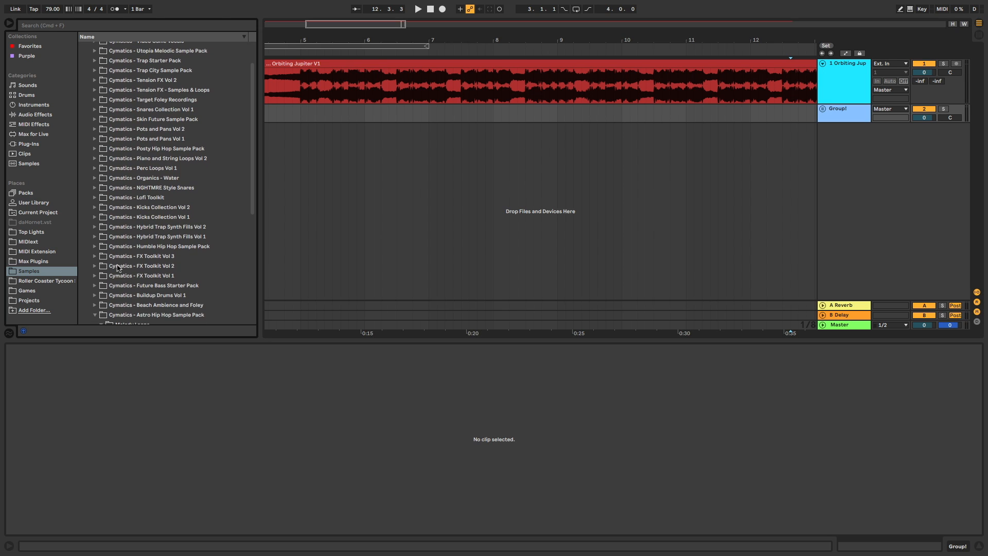
right_click(102, 256)
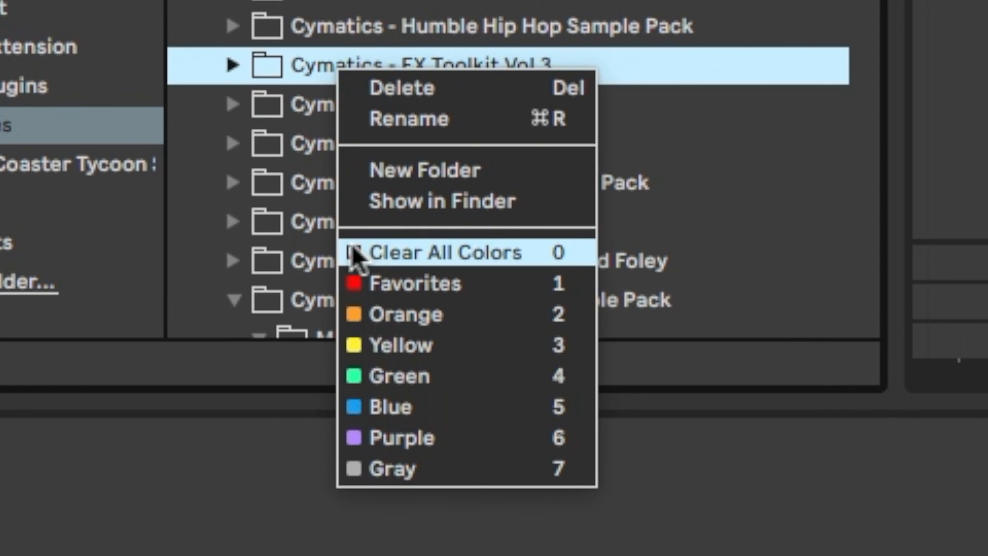
click(403, 470)
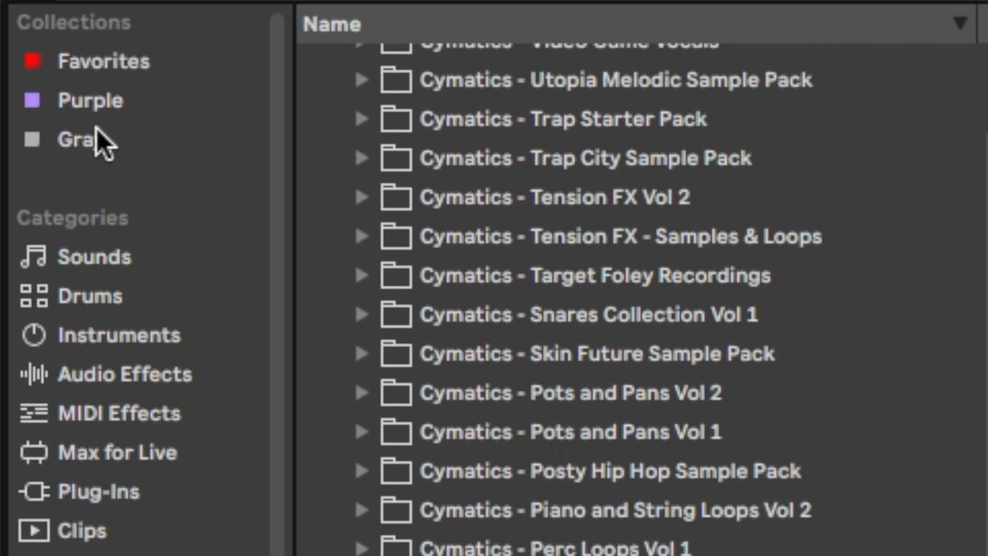
Show the contents of the Gray collection and expand the Cymatics - FX Toolkit Vol 3 folder.
click(97, 135)
click(355, 157)
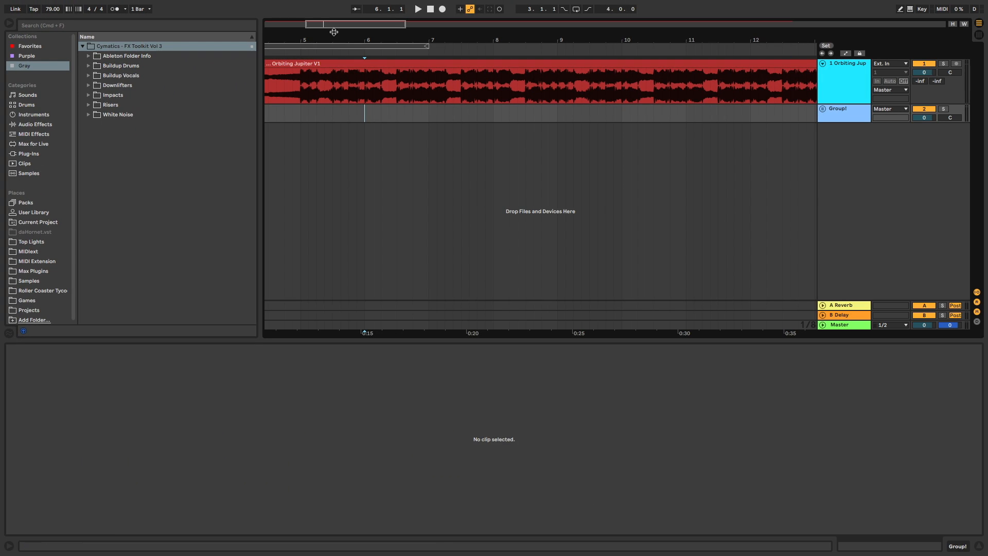
Recolour the Orbiting Jupiter V1 clip light green, and change its colour again to the muted brown swatch.
drag(334, 31, 384, 7)
right_click(398, 63)
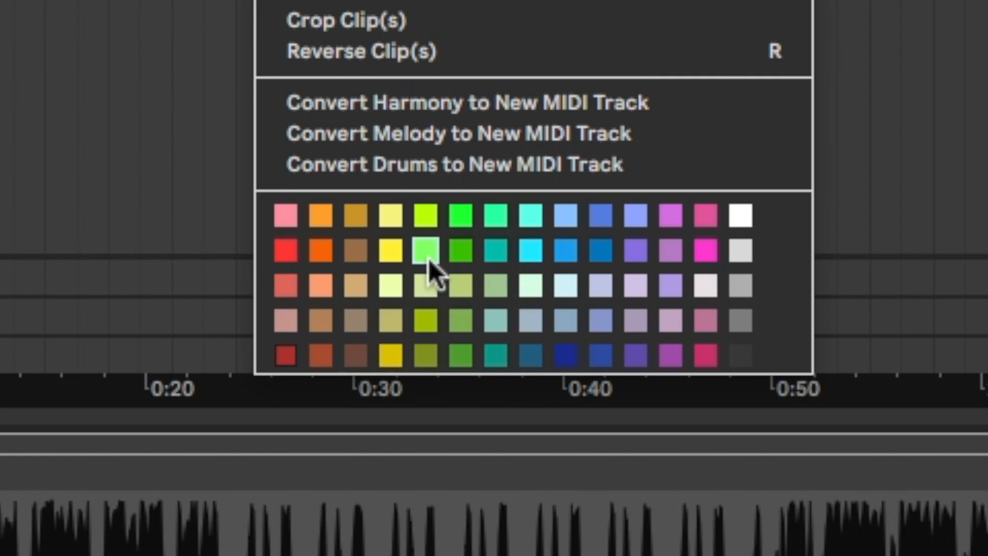
click(428, 258)
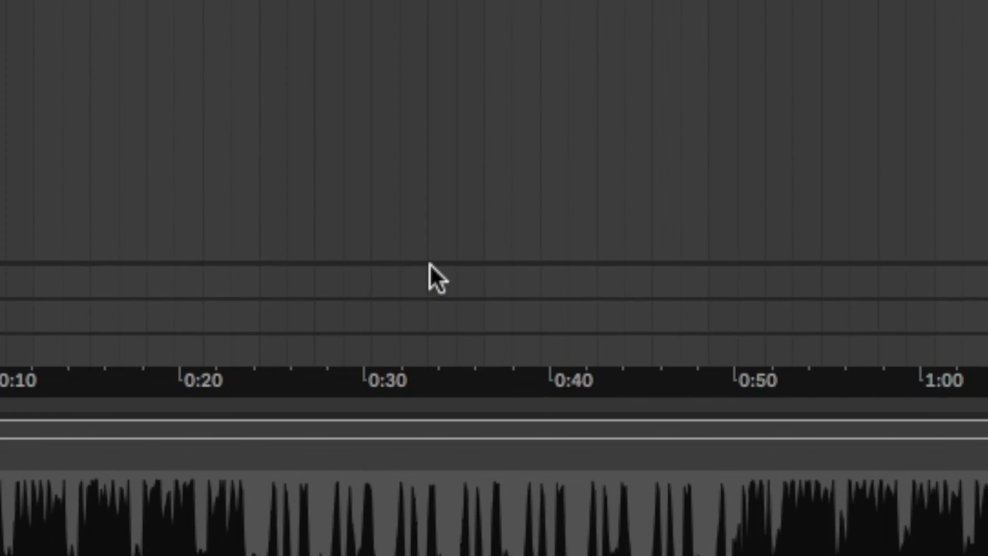
right_click(417, 65)
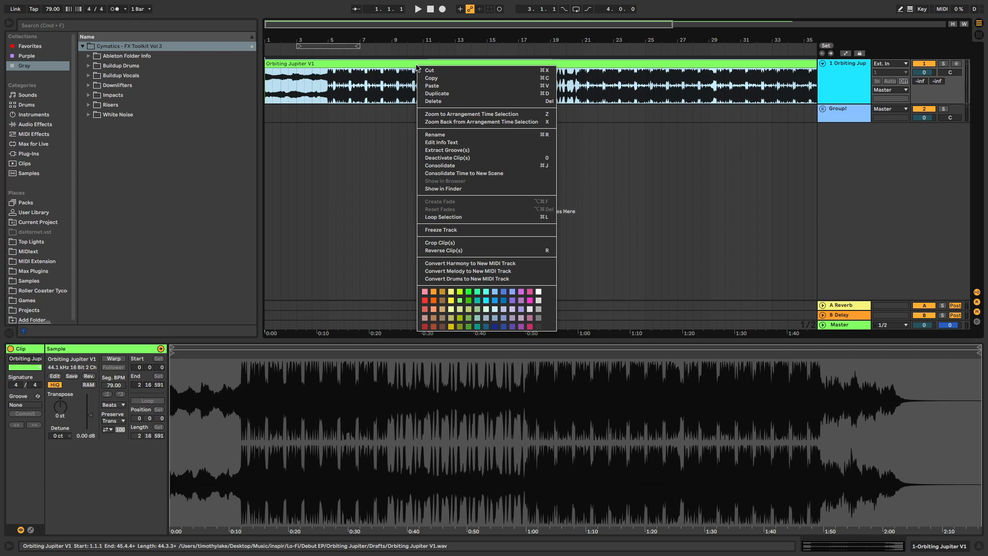
click(433, 318)
right_click(836, 64)
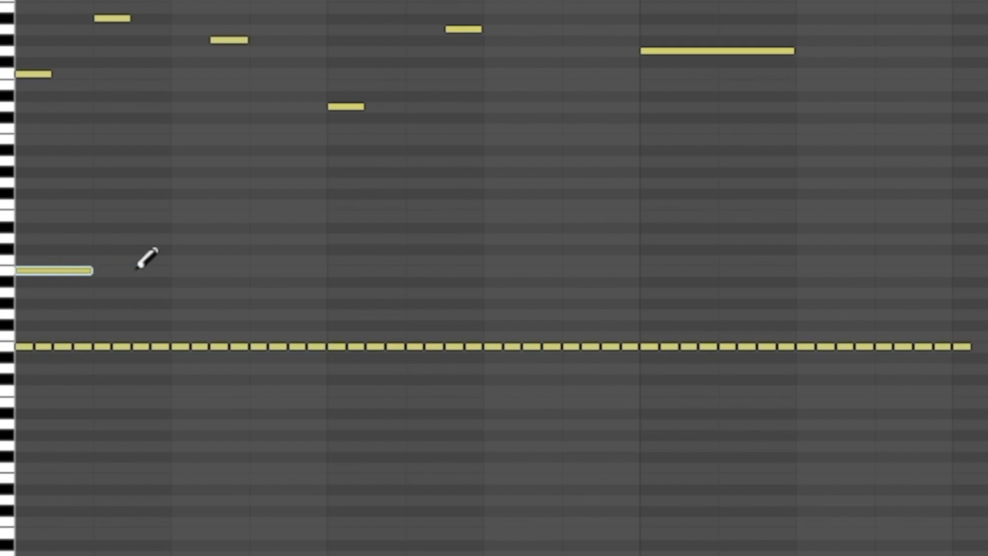
Draw a continuous row of notes after the selected note at the same pitch, up to the end of the pattern.
drag(145, 256, 890, 267)
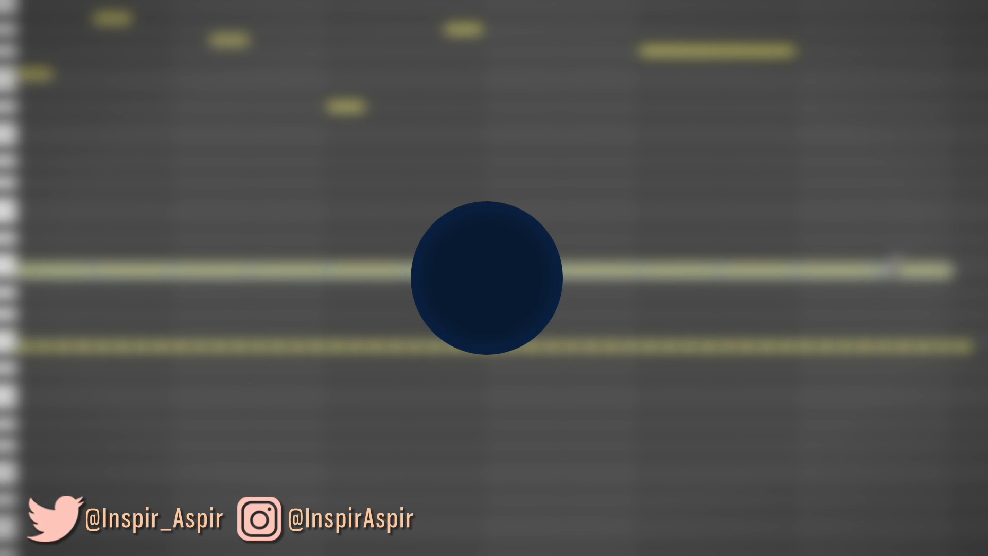